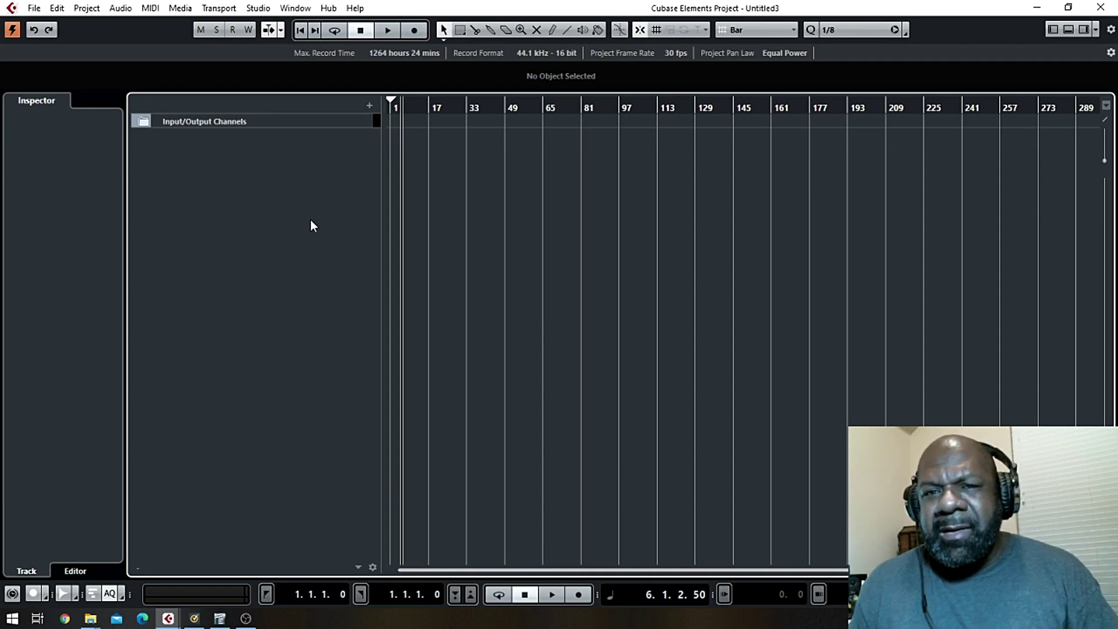
# Open the Media File Browser and browse the TriSamples favorites to the Kick samples.
pyautogui.click(1083, 29)
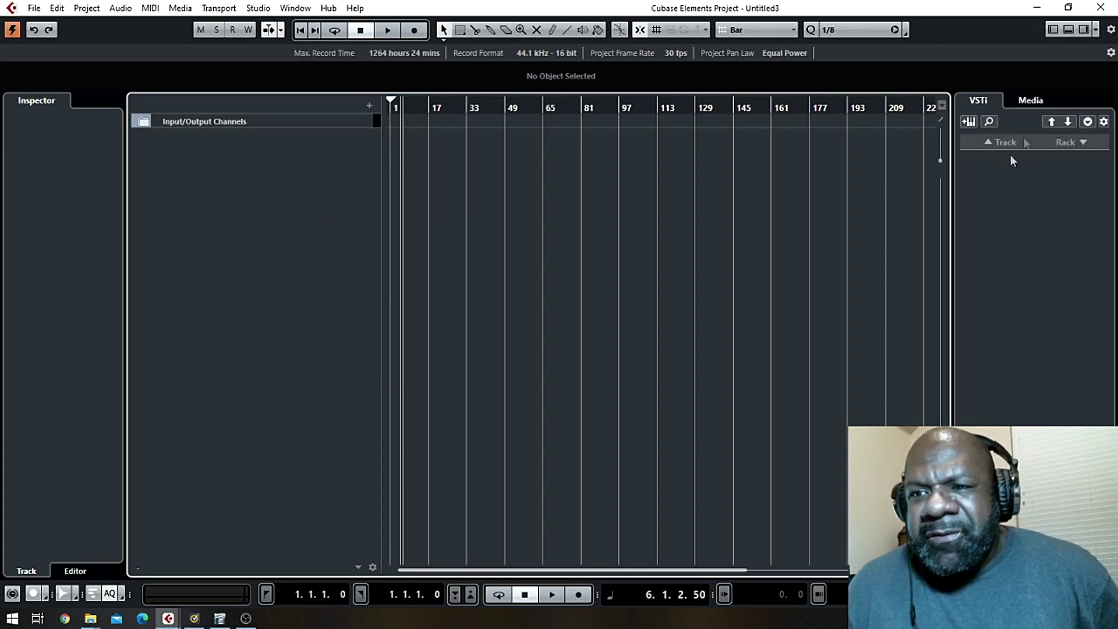
pyautogui.click(1031, 100)
pyautogui.click(1065, 332)
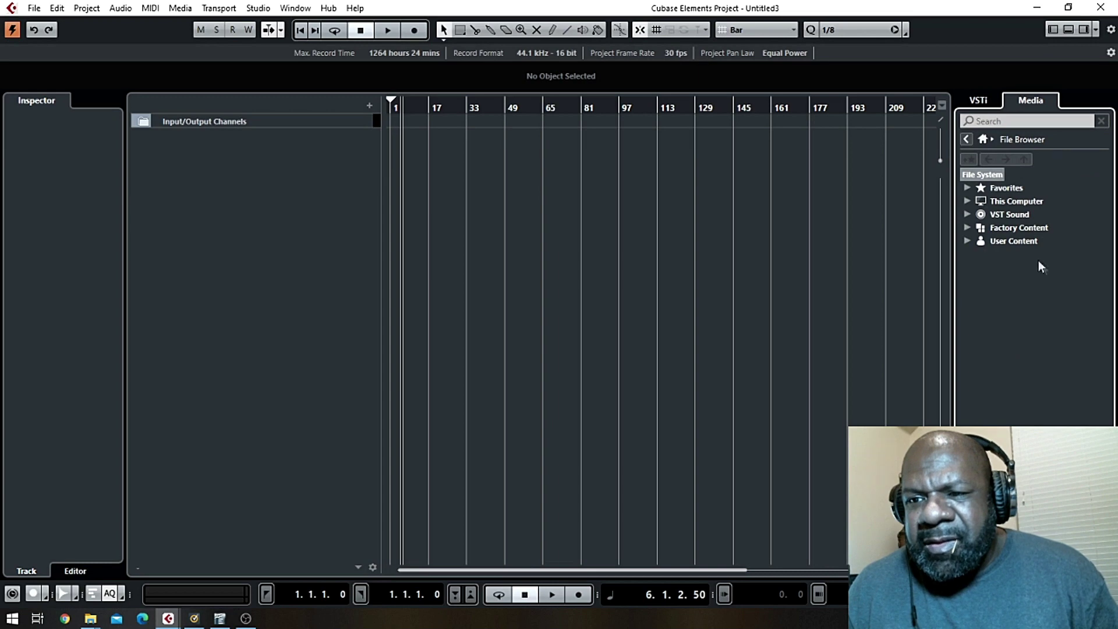
pyautogui.click(968, 187)
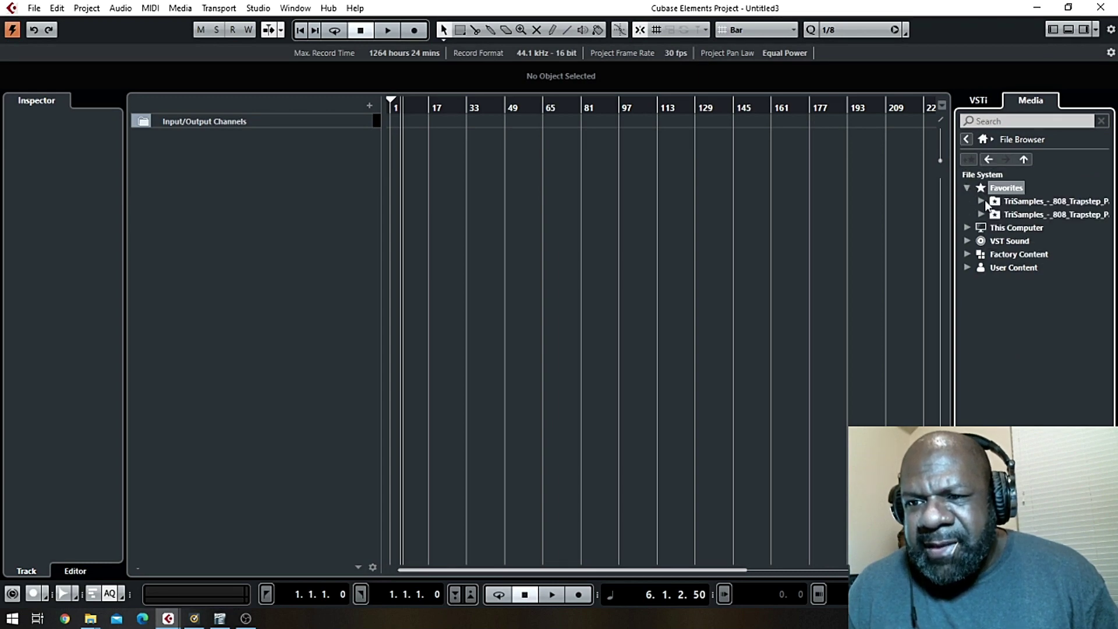
pyautogui.click(981, 200)
pyautogui.click(994, 215)
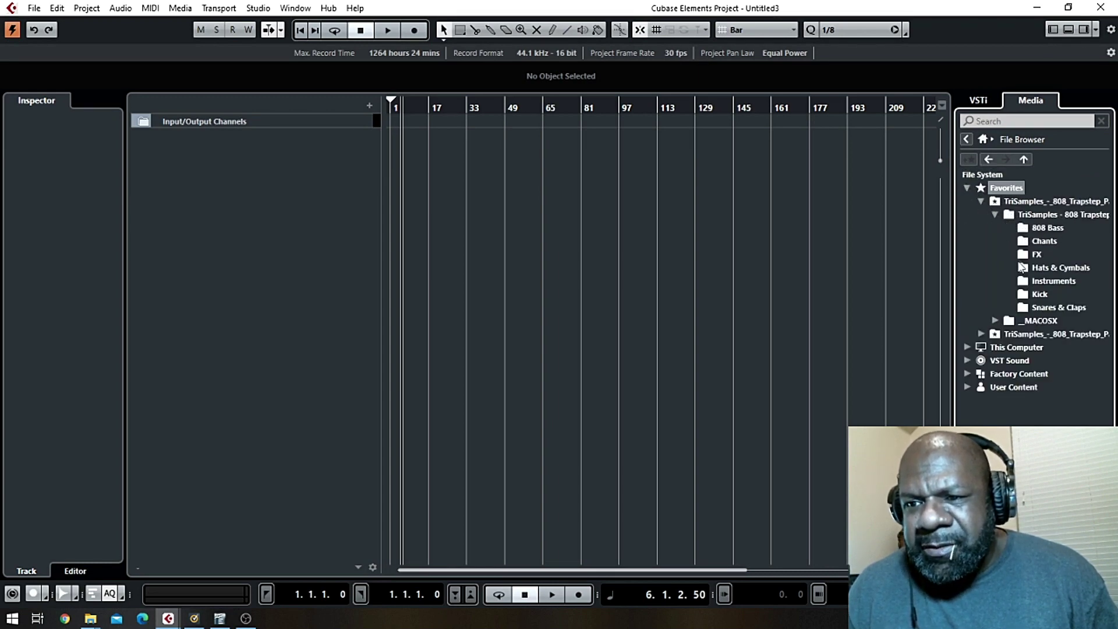
pyautogui.click(1022, 295)
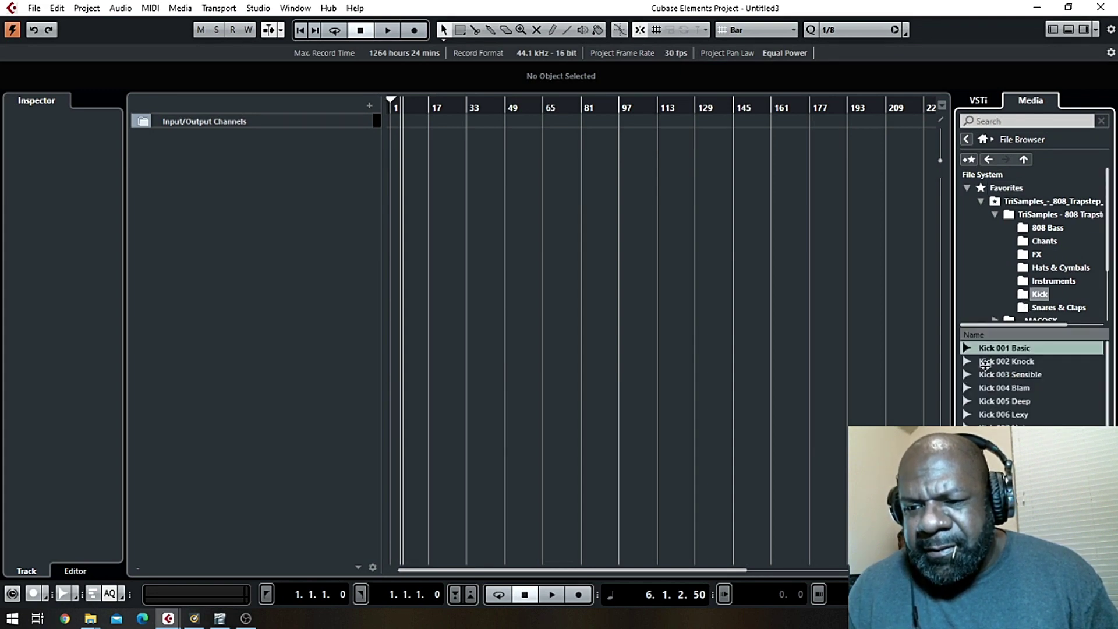
# Create a sampler track from the Kick 005 Deep sample.
pyautogui.click(968, 401)
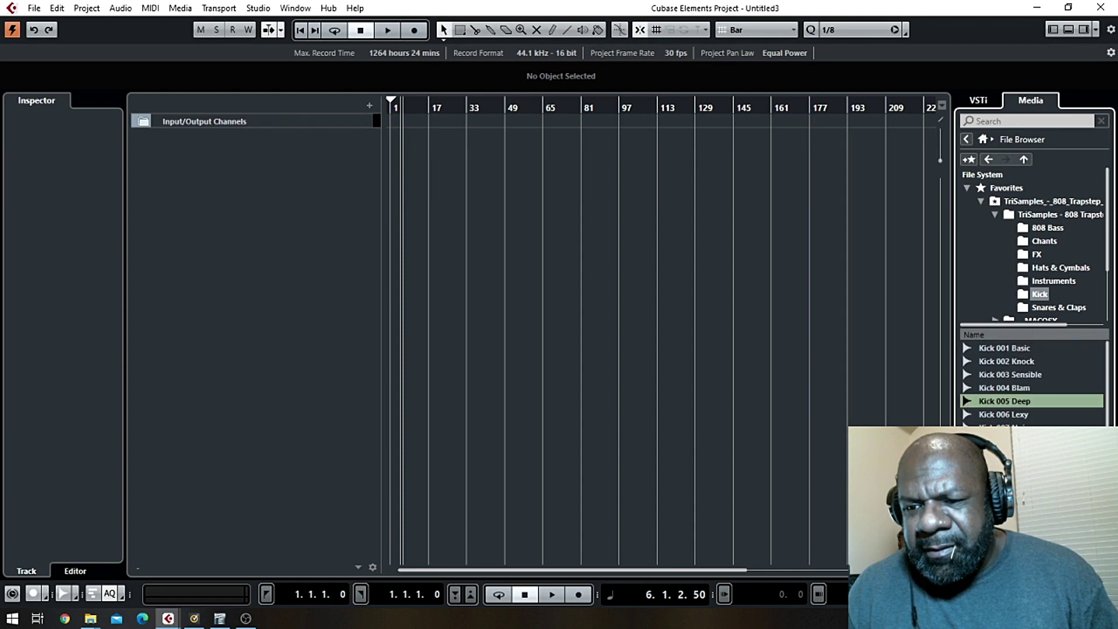
pyautogui.rightClick(968, 402)
pyautogui.click(989, 409)
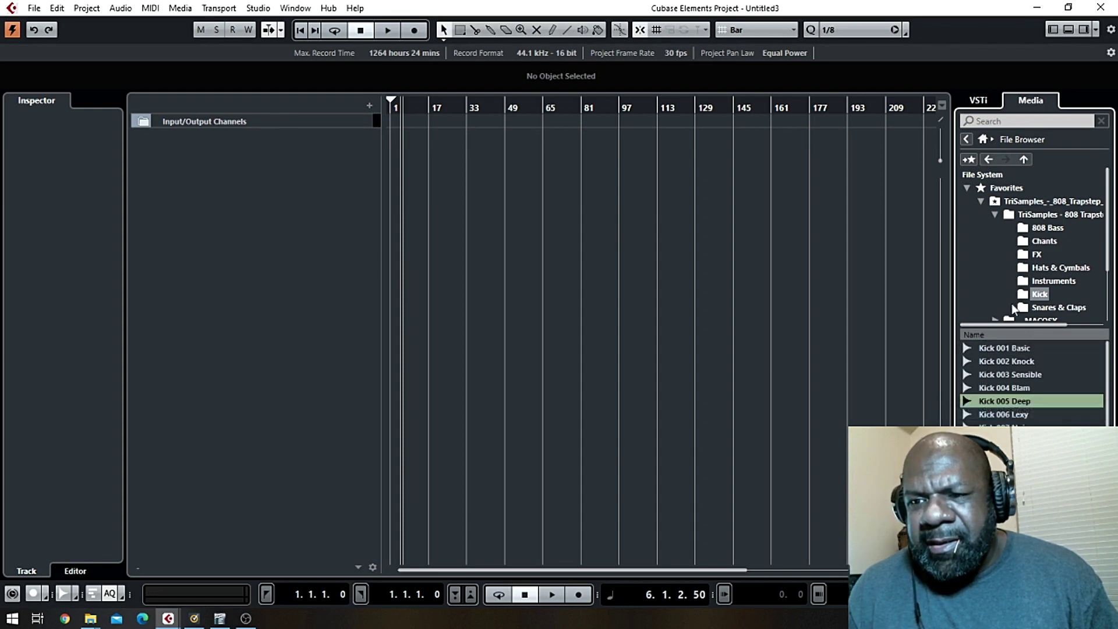
# Create a sampler track from a closed hi-hat sample in Hats & Cymbals.
pyautogui.click(1025, 268)
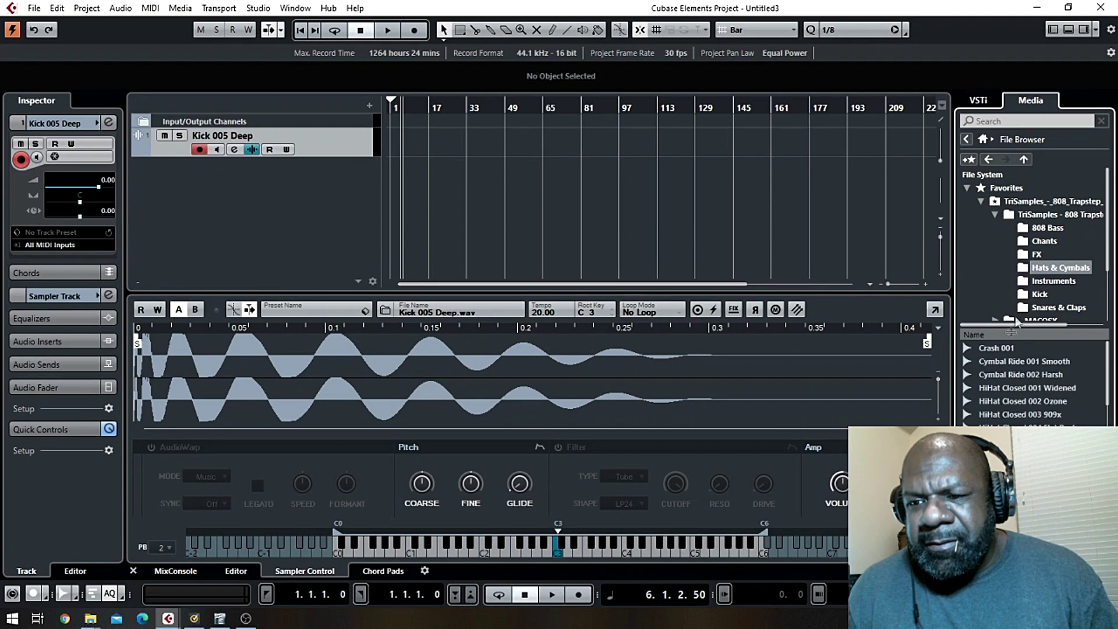
pyautogui.click(984, 413)
pyautogui.press('Down')
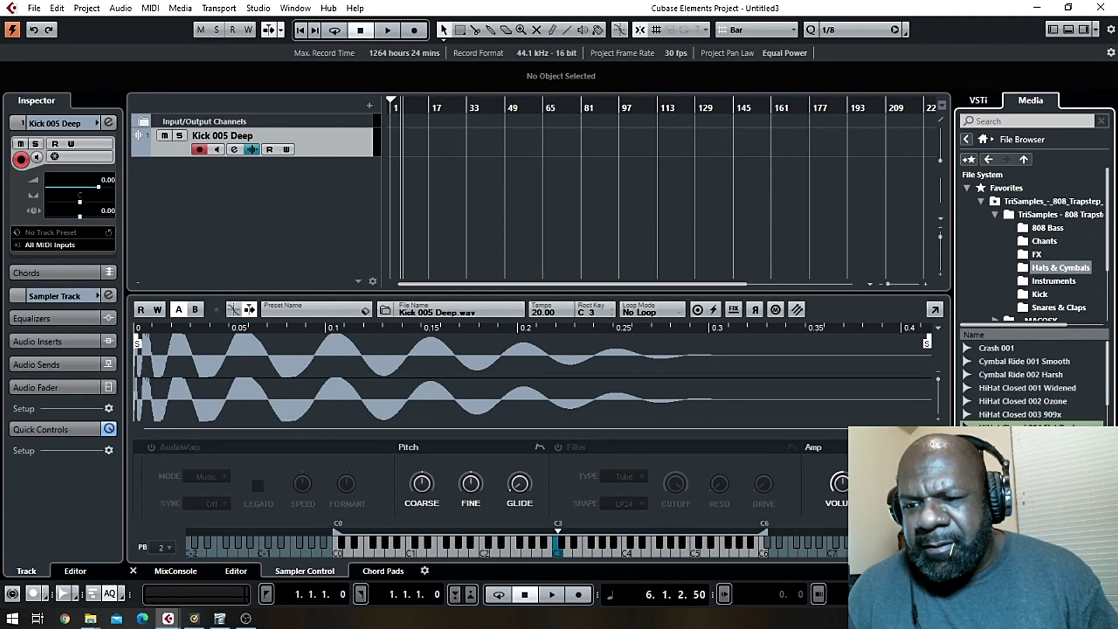
pyautogui.press('Down')
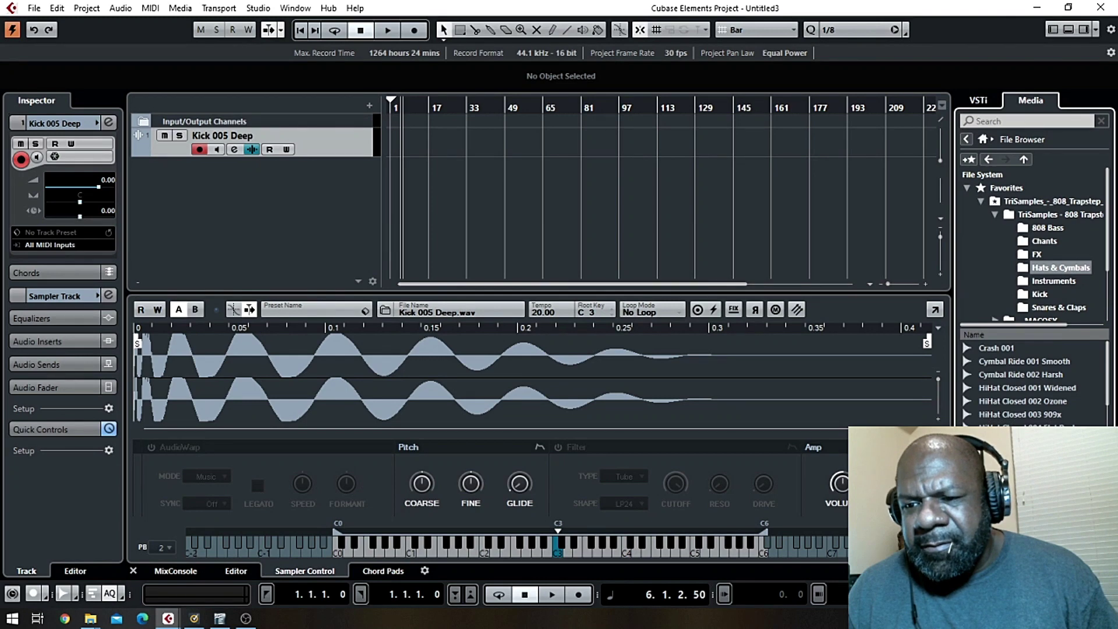
pyautogui.press('Return')
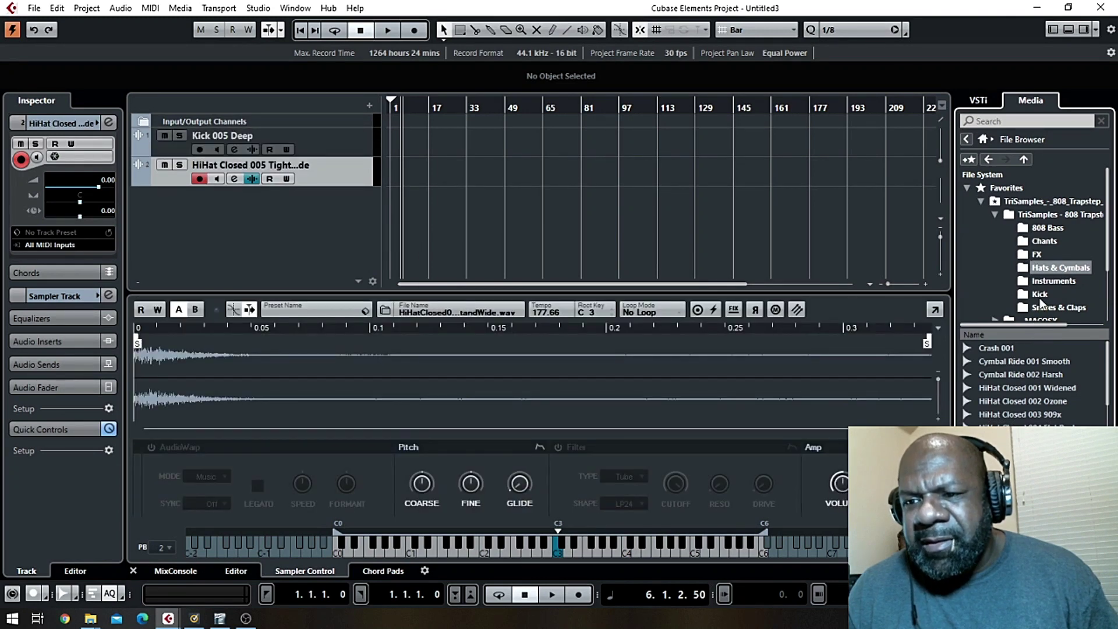
# Add Clap 009 from Snares & Claps as a new sampler track.
pyautogui.click(1047, 306)
pyautogui.click(1000, 388)
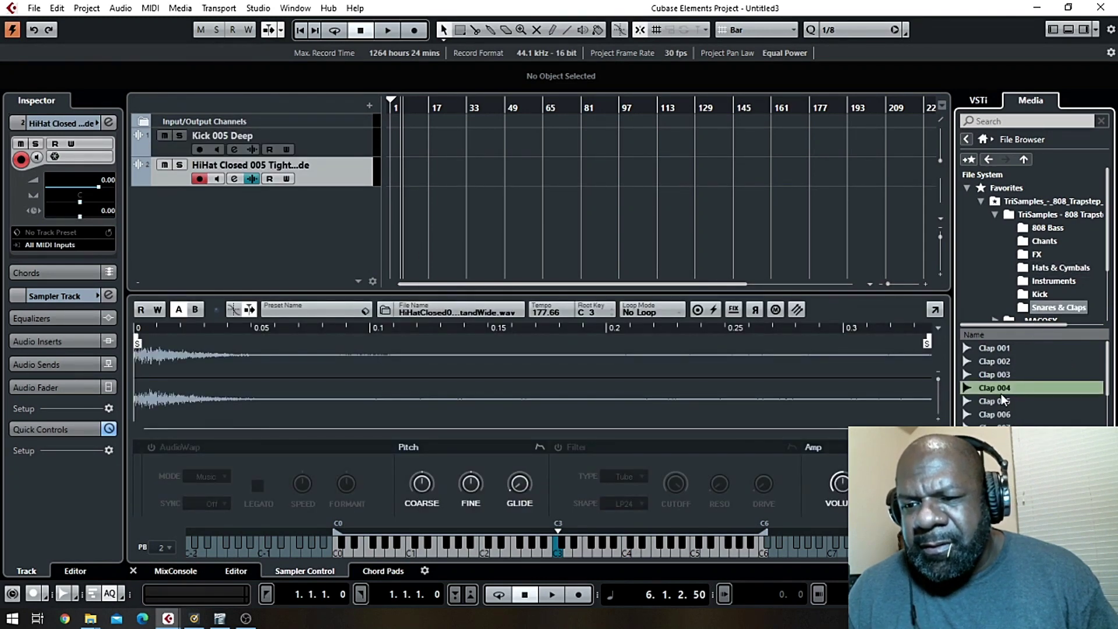
pyautogui.press('Down')
pyautogui.press('Down')
pyautogui.press('Down')
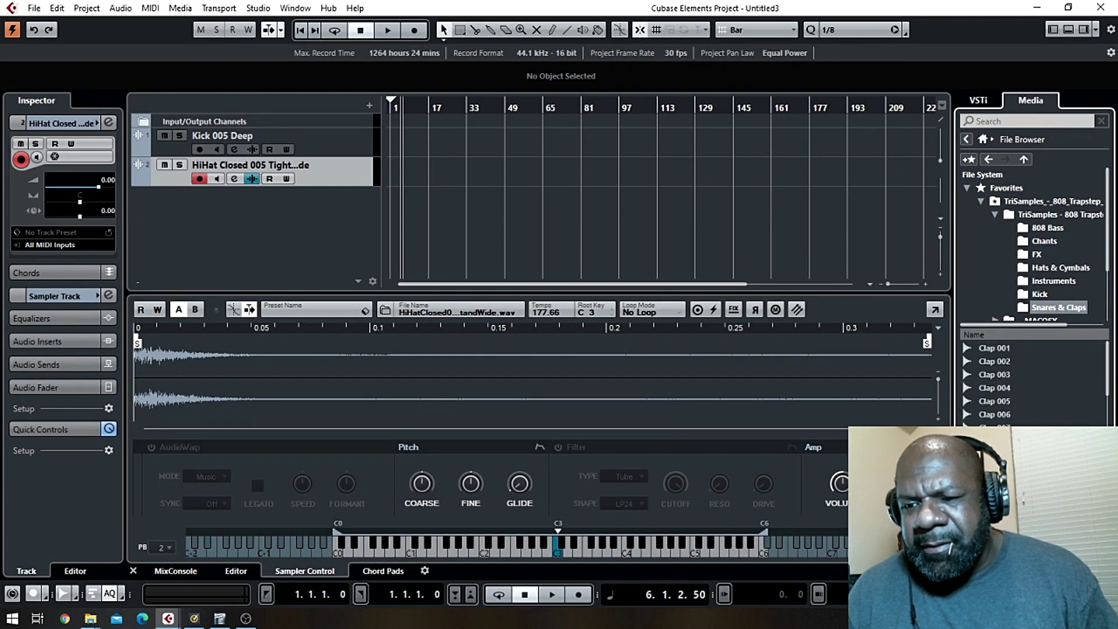
pyautogui.moveTo(994, 454); pyautogui.dragTo(473, 301)
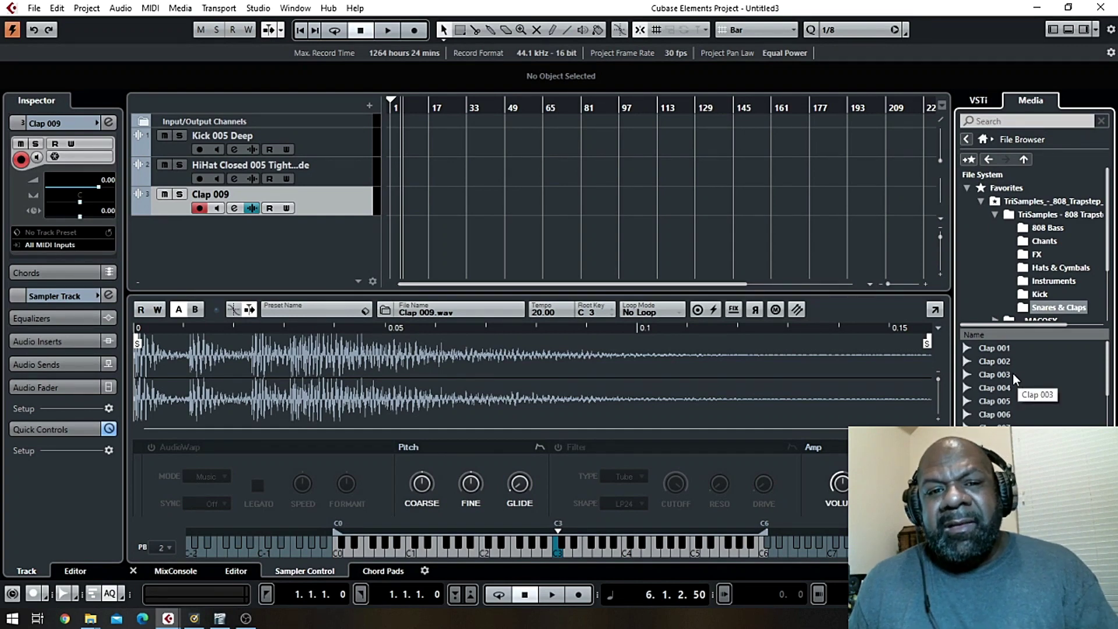
# Open the options menu for Clap 002, then dismiss it without choosing anything.
pyautogui.rightClick(1000, 361)
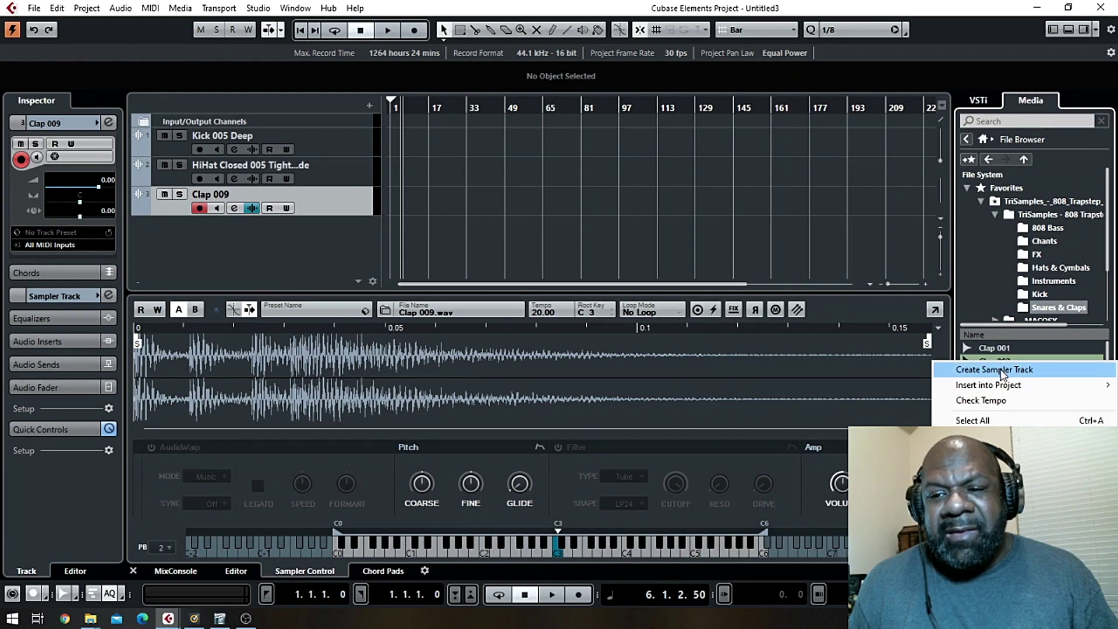
pyautogui.moveTo(990, 389)
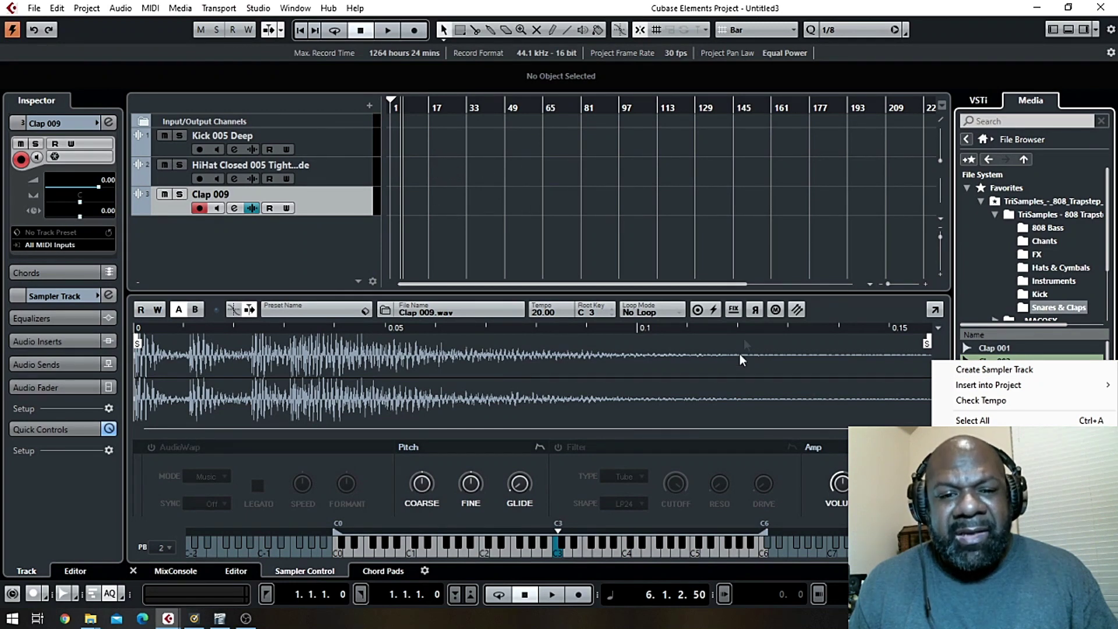
pyautogui.click(571, 371)
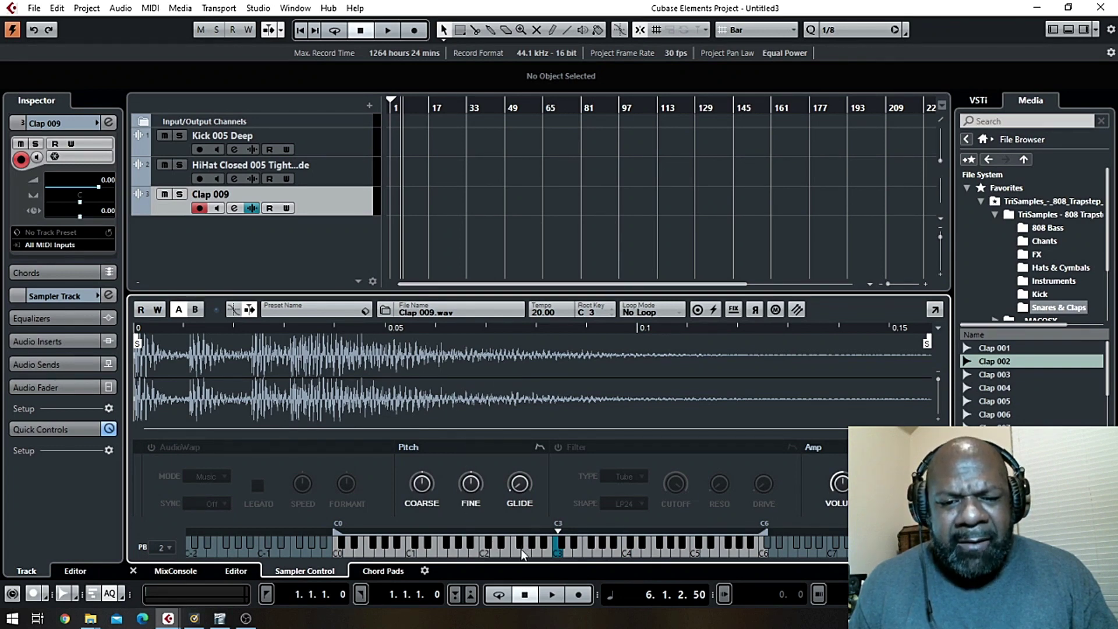
# Audition Clap 009 at several pitches on the Sampler Control keyboard.
pyautogui.click(593, 553)
pyautogui.click(637, 550)
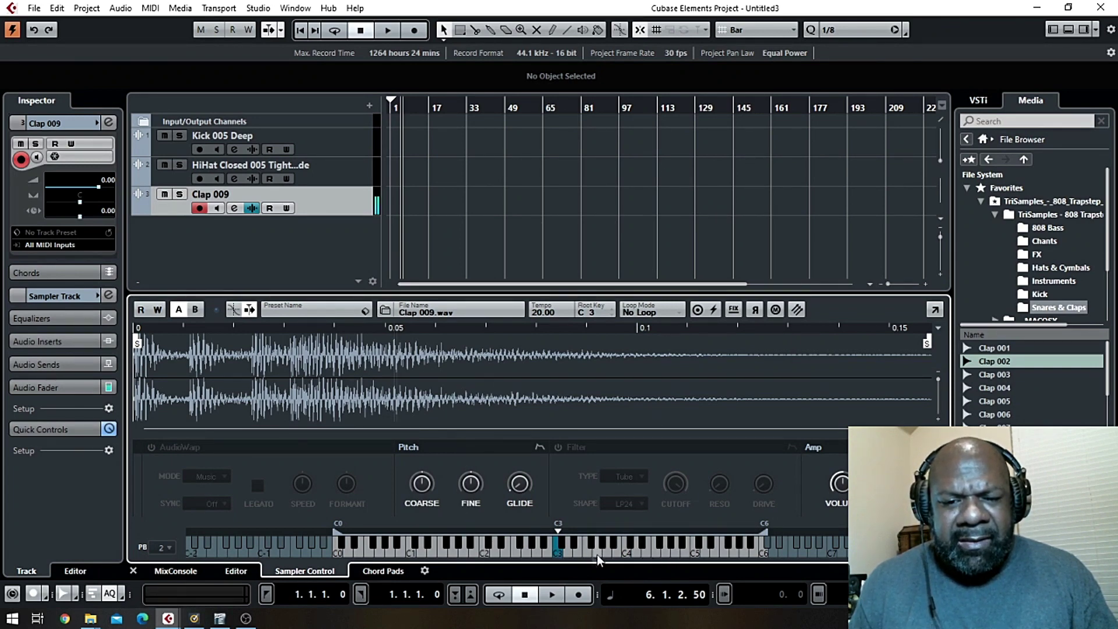
pyautogui.click(448, 550)
pyautogui.click(387, 550)
pyautogui.click(505, 547)
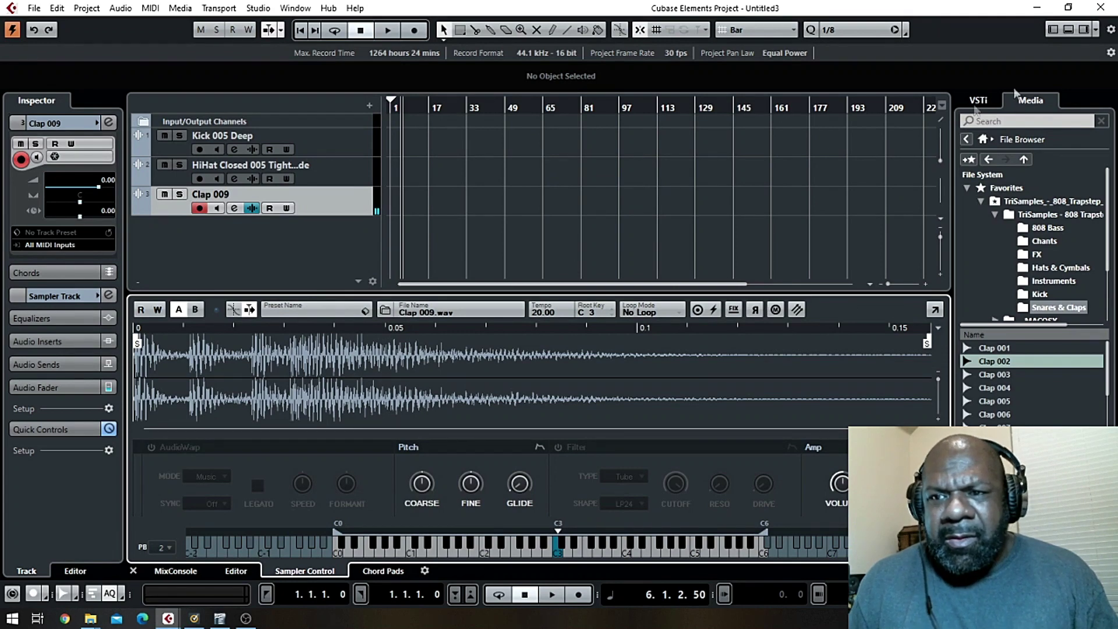
# Switch the lower zone to the editor, enlarge the track area and stop playback.
pyautogui.click(243, 571)
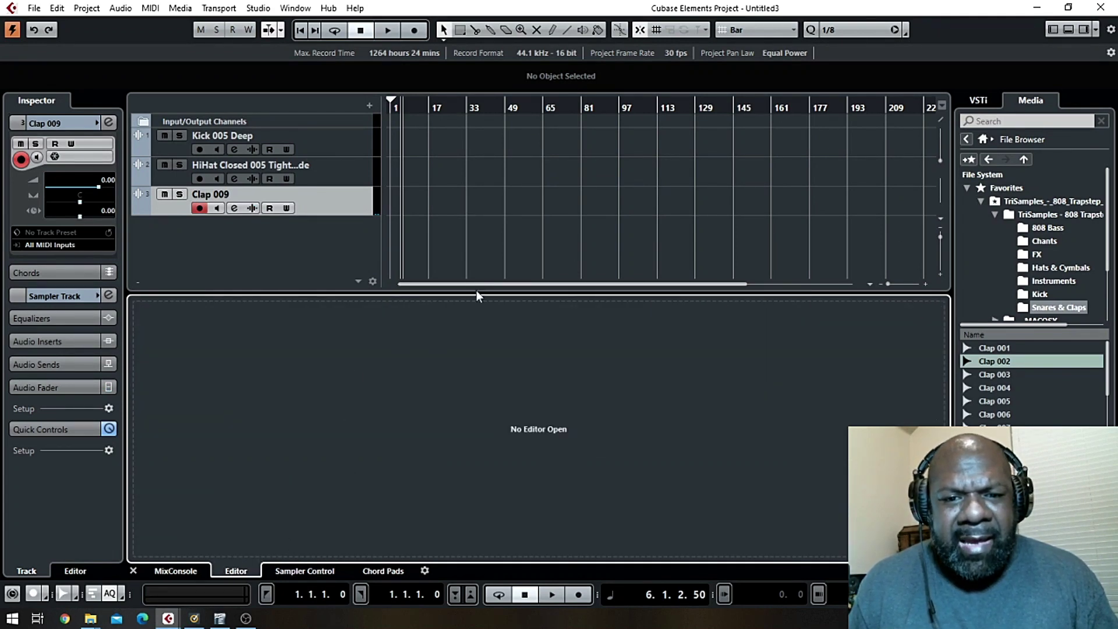
pyautogui.moveTo(476, 295); pyautogui.dragTo(471, 339)
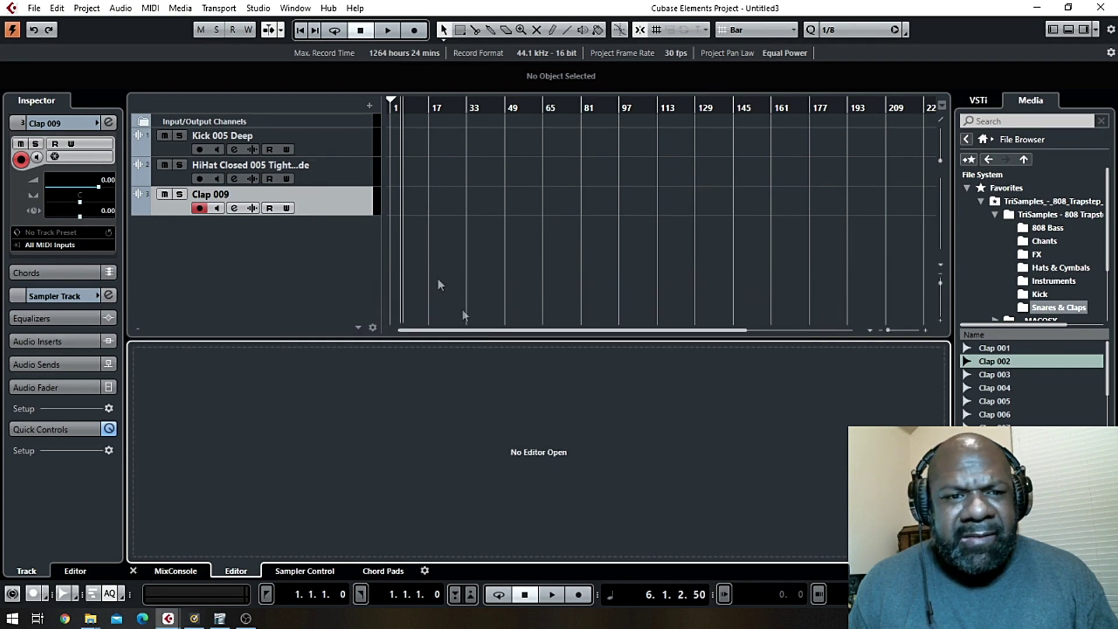
pyautogui.click(524, 595)
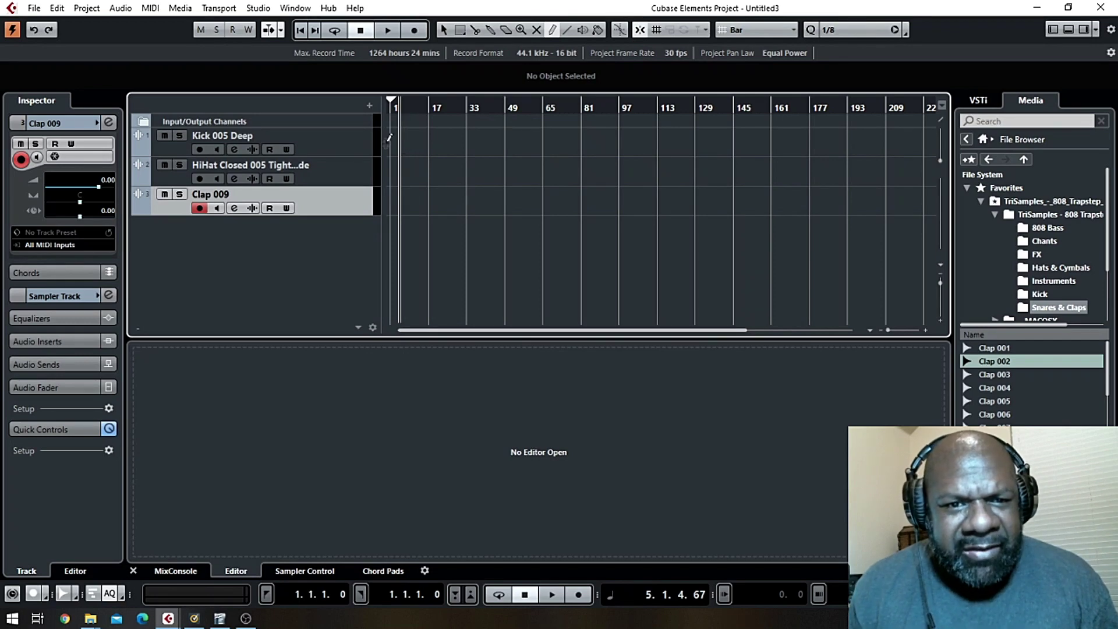
# Draw a part on the Kick 005 Deep track and shorten it to two bars.
pyautogui.moveTo(393, 139)
pyautogui.mouseDown()
pyautogui.moveTo(435, 138)
pyautogui.moveTo(422, 136)
pyautogui.mouseUp()
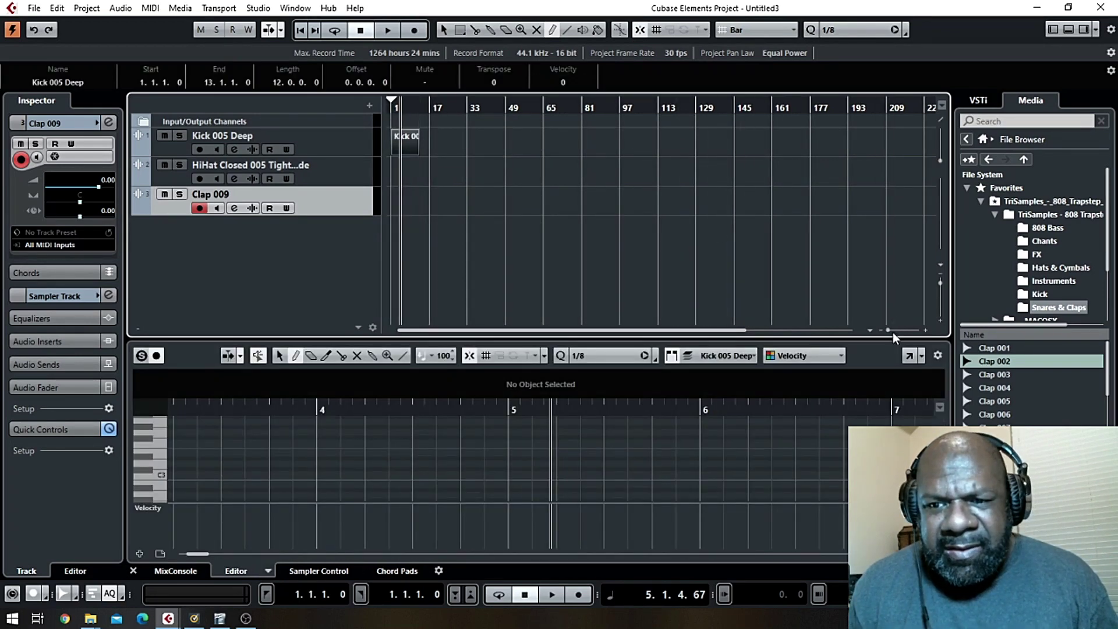
pyautogui.moveTo(889, 330); pyautogui.dragTo(898, 330)
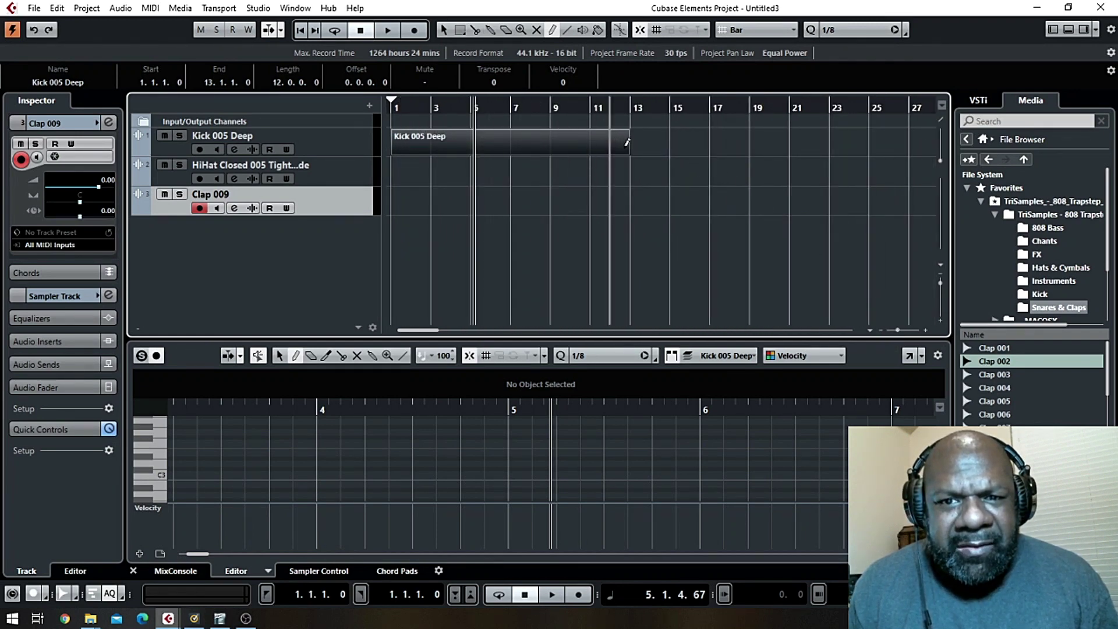
pyautogui.moveTo(632, 142); pyautogui.dragTo(629, 137)
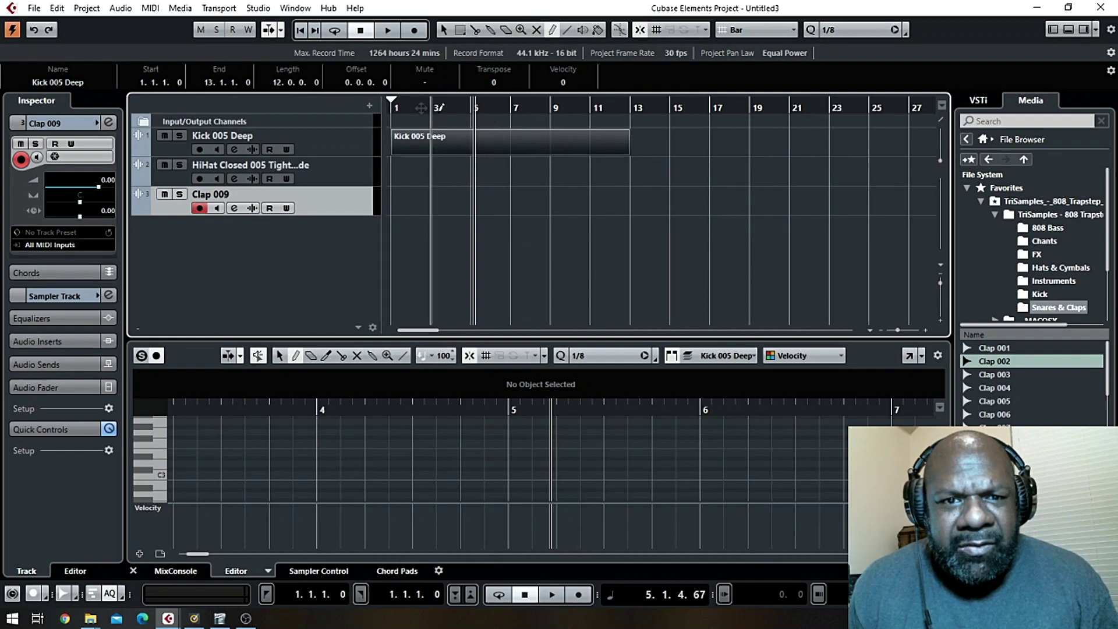
pyautogui.click(443, 32)
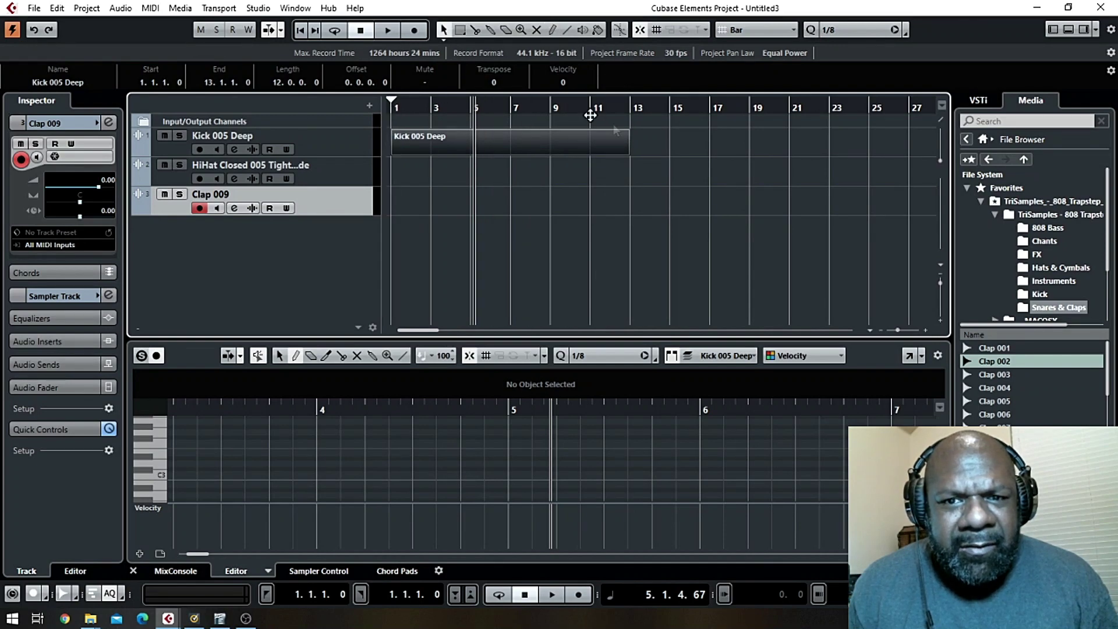
pyautogui.moveTo(624, 152); pyautogui.dragTo(427, 156)
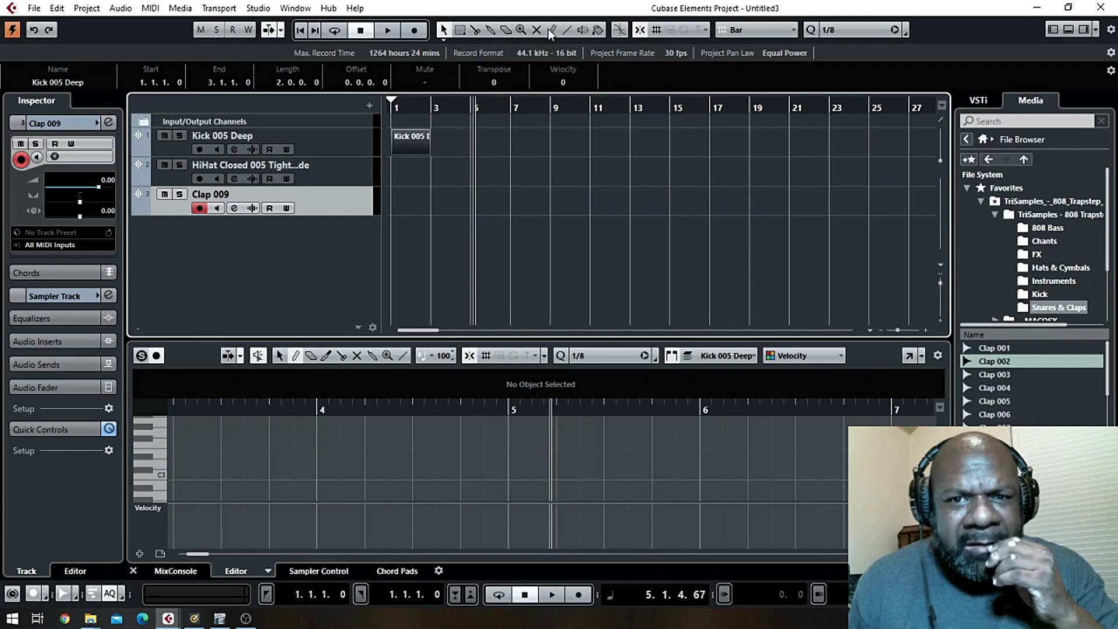
# Draw two-bar parts on the hi-hat and Clap 009 tracks, then deselect everything.
pyautogui.press('8')
pyautogui.moveTo(399, 163); pyautogui.dragTo(430, 168)
pyautogui.moveTo(392, 201); pyautogui.dragTo(430, 201)
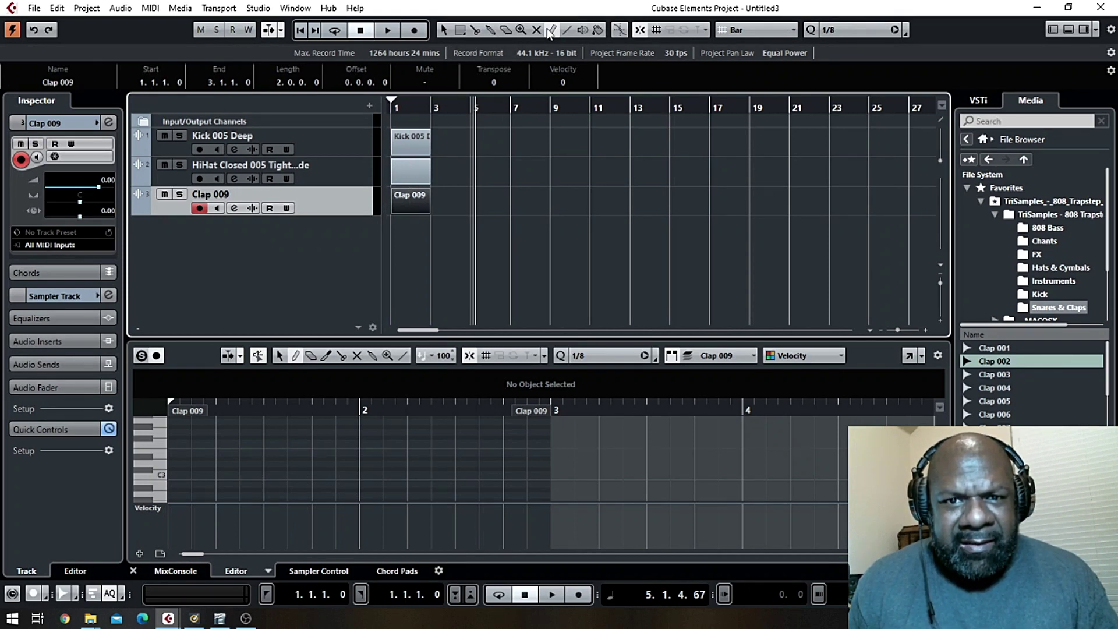
pyautogui.click(411, 167)
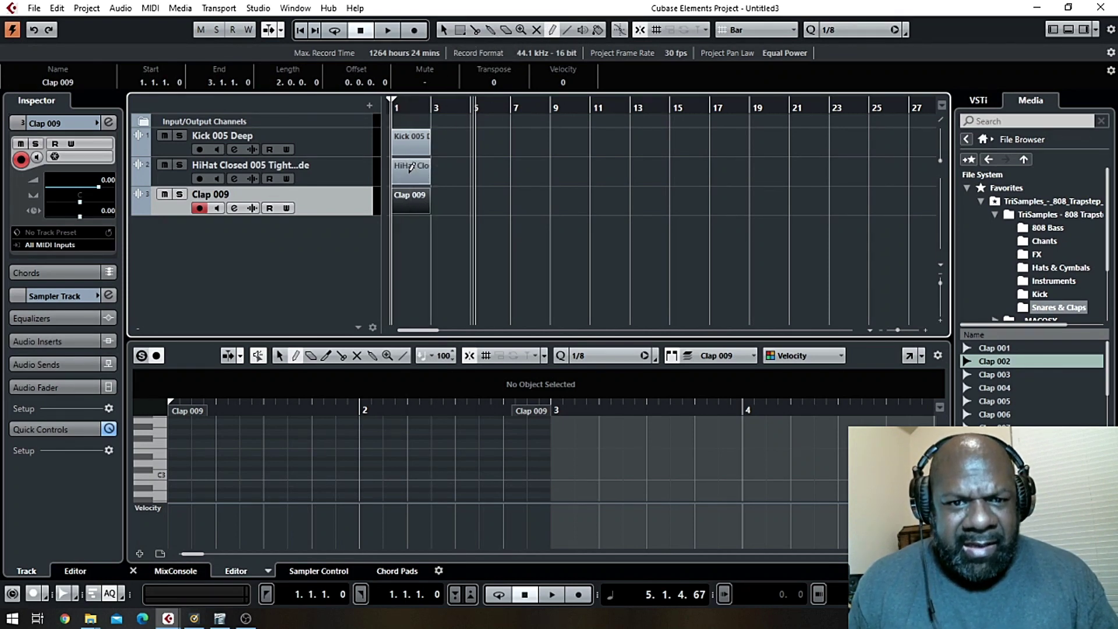
pyautogui.hotkey('ctrl', 'z')
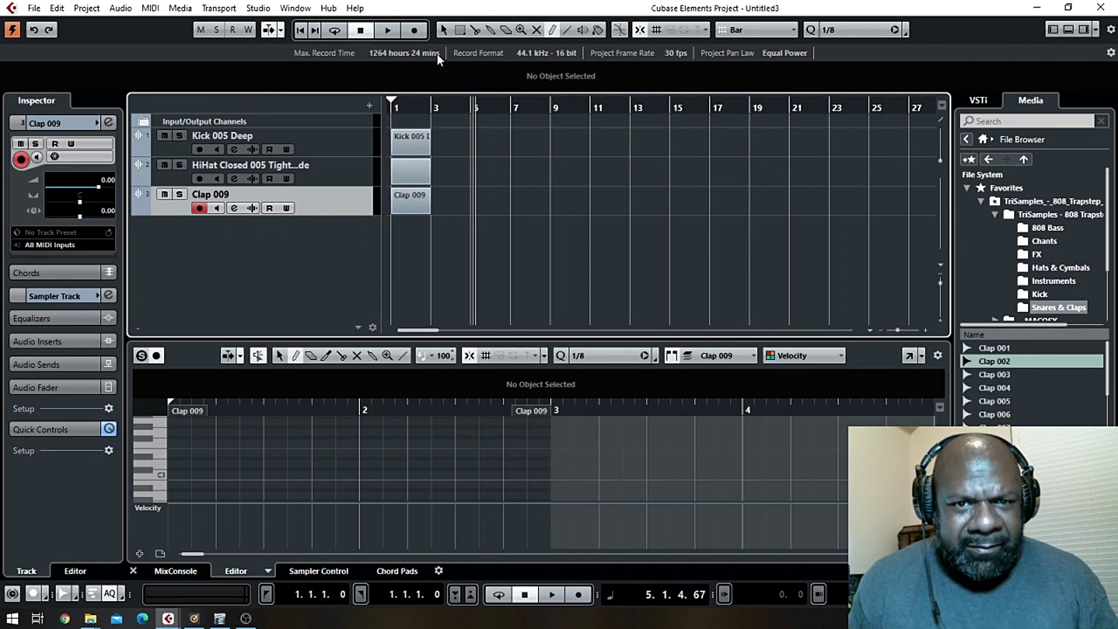
# Open the hi-hat part in the Key Editor and draw a long C3 note across two bars.
pyautogui.click(411, 168)
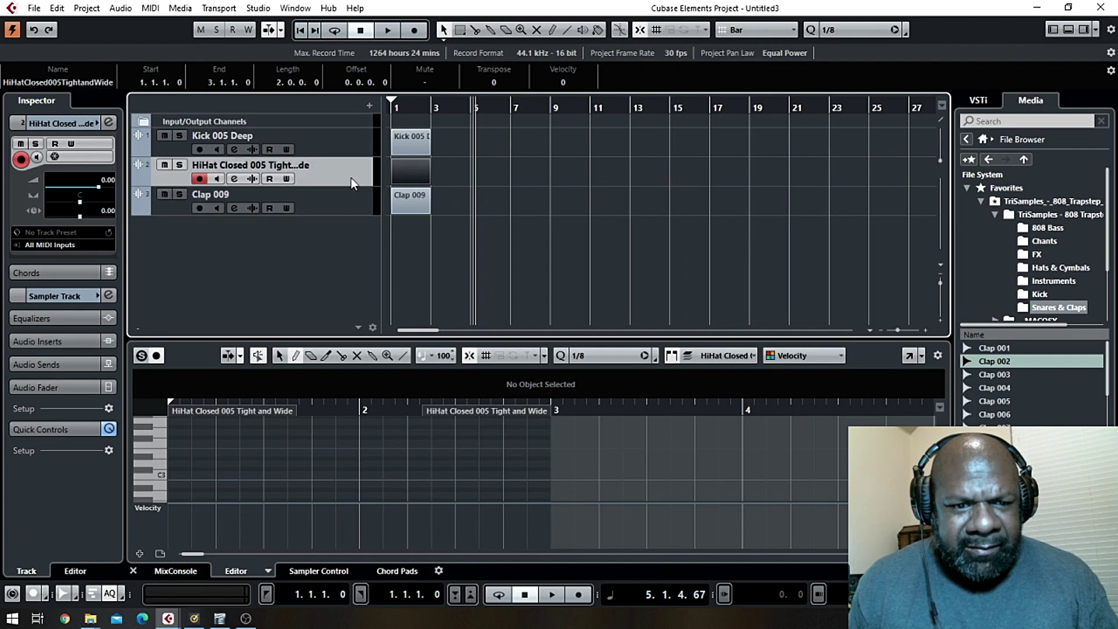
pyautogui.click(148, 452)
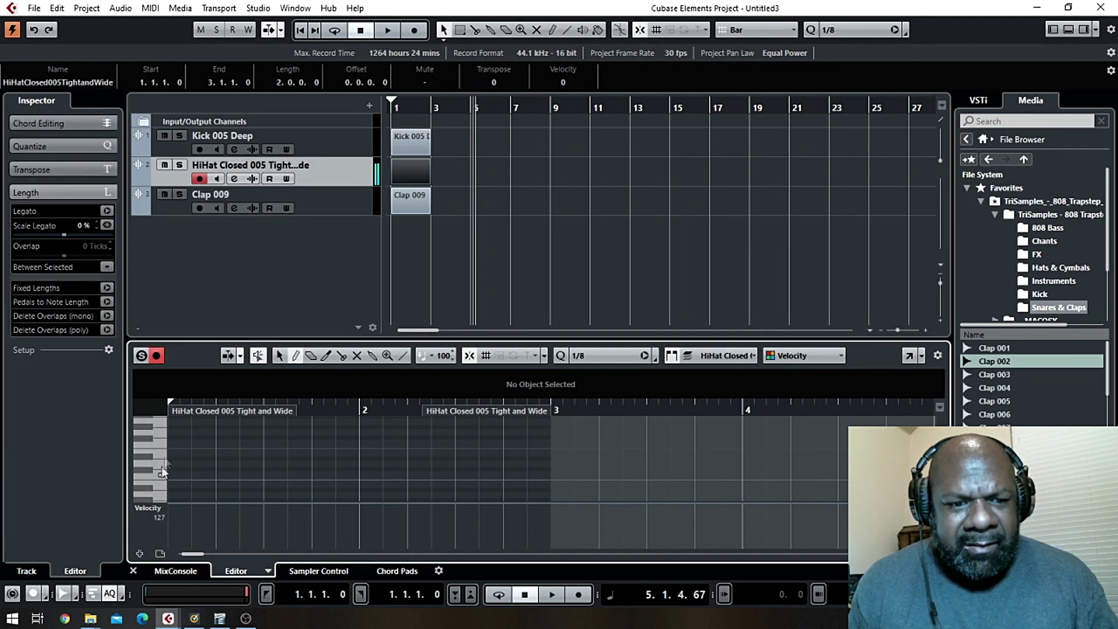
pyautogui.click(551, 31)
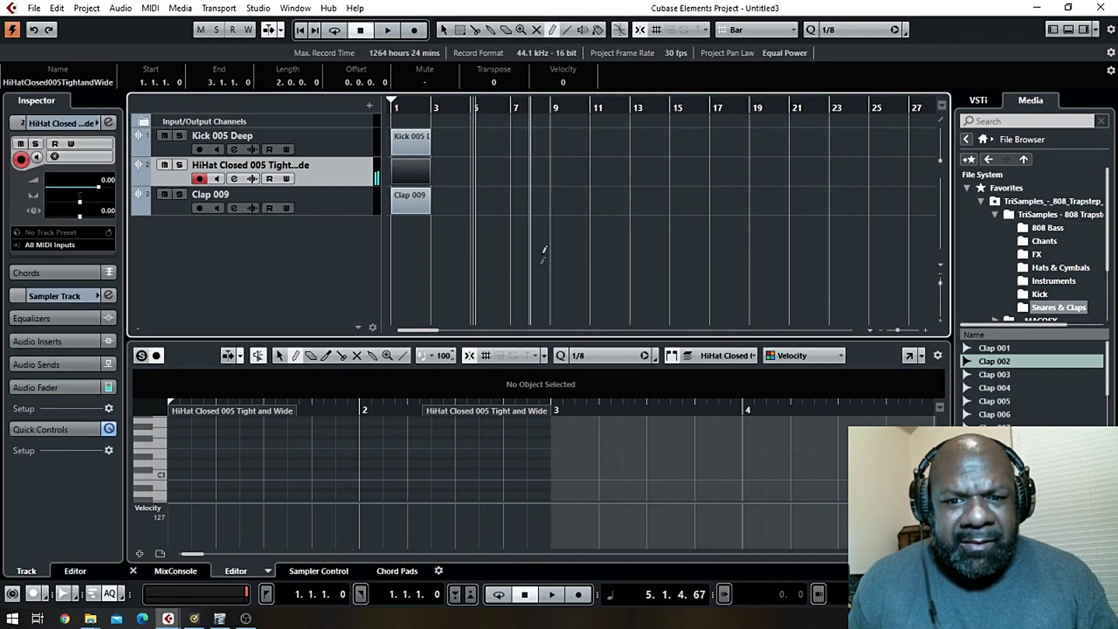
pyautogui.moveTo(533, 339); pyautogui.dragTo(533, 256)
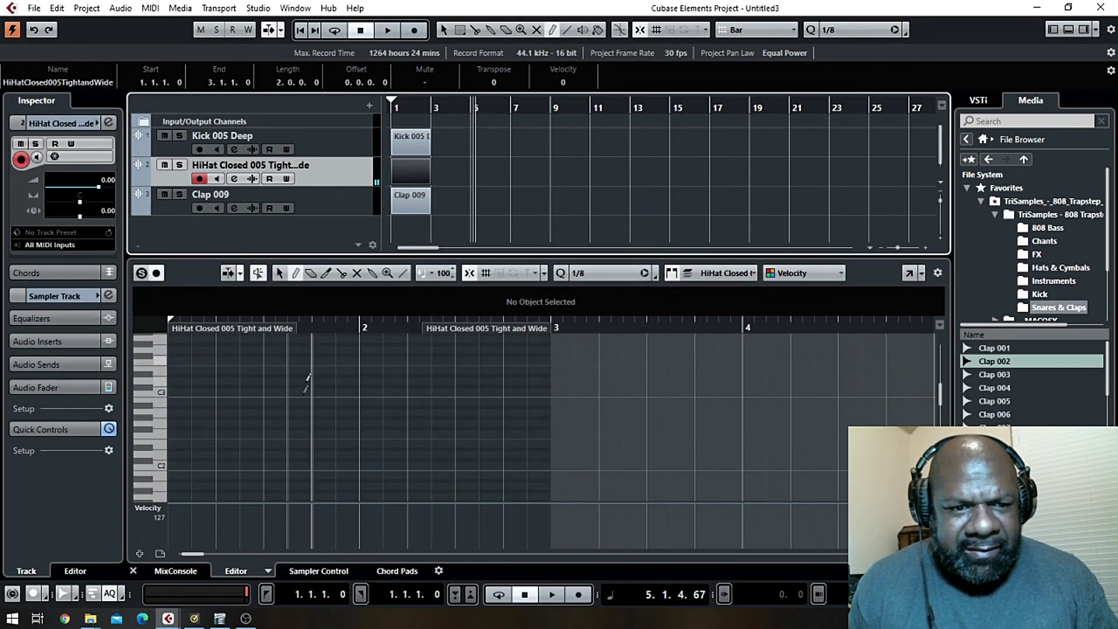
pyautogui.click(153, 395)
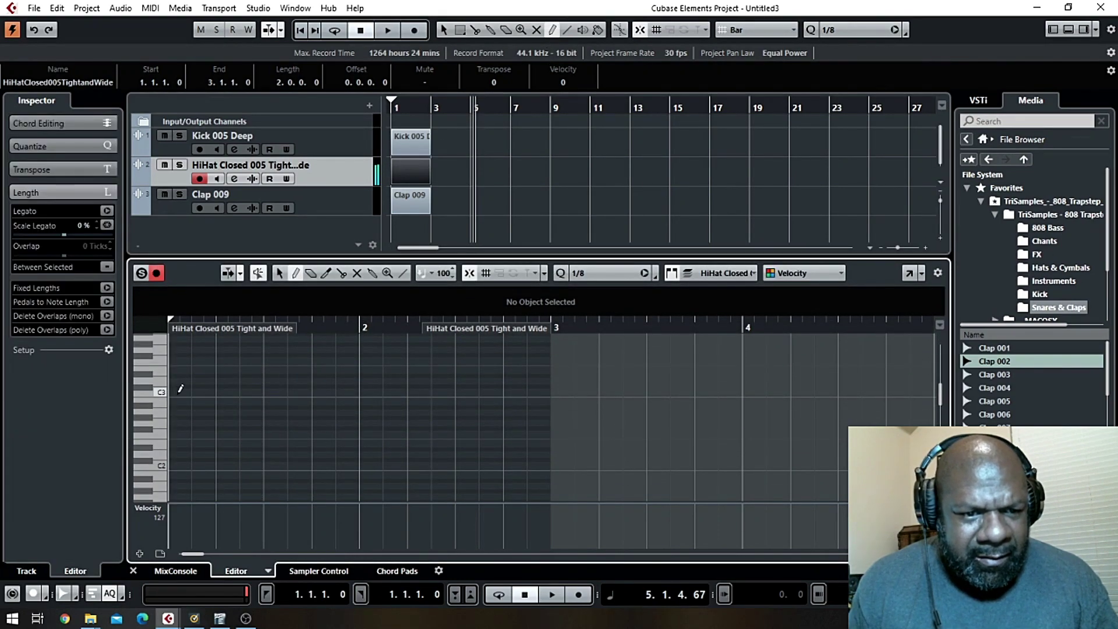
pyautogui.moveTo(171, 390); pyautogui.dragTo(548, 382)
# Cut the C3 note into hi-hat hits at 1.1.3.0, 1.2.1.0, 1.2.3.0 and 1.3.3.0.
pyautogui.click(323, 273)
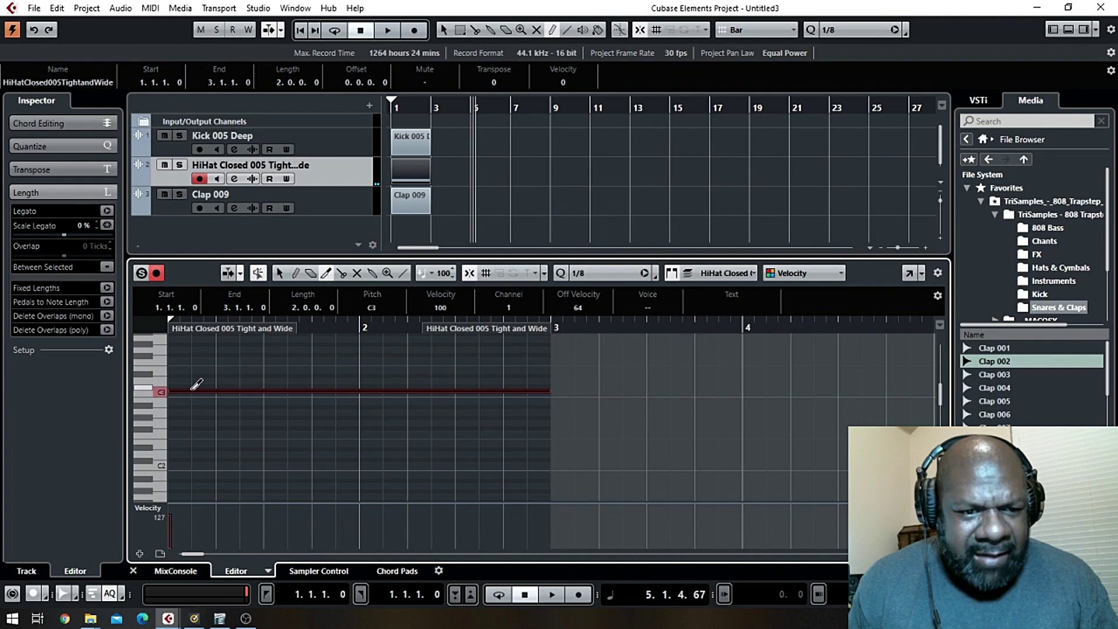
pyautogui.moveTo(196, 384); pyautogui.dragTo(199, 389)
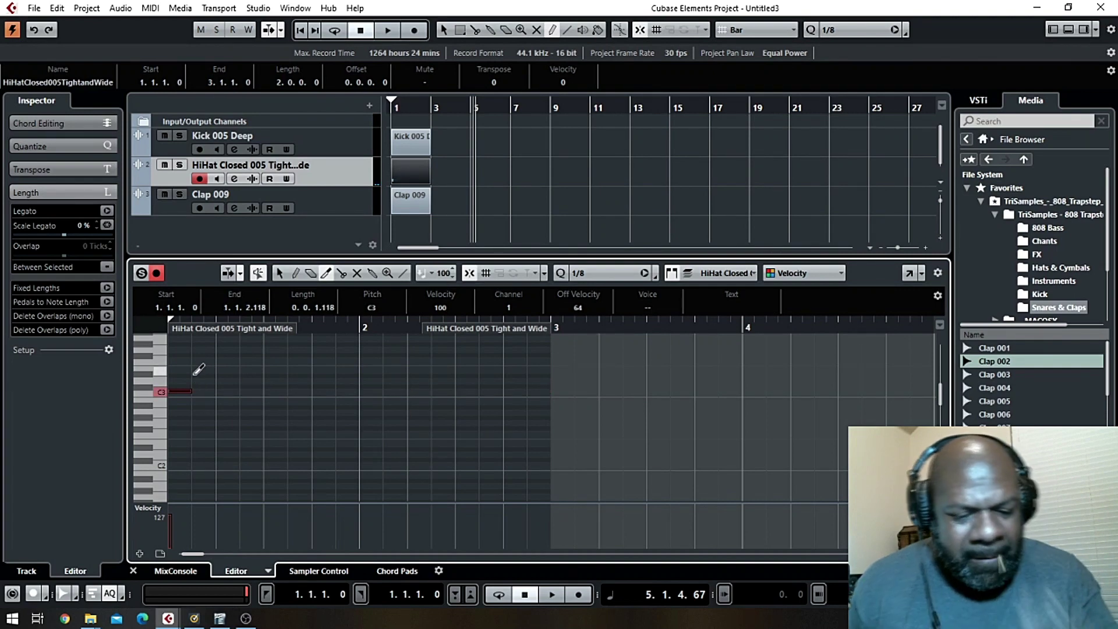
pyautogui.hotkey('ctrl', 'z')
pyautogui.click(341, 273)
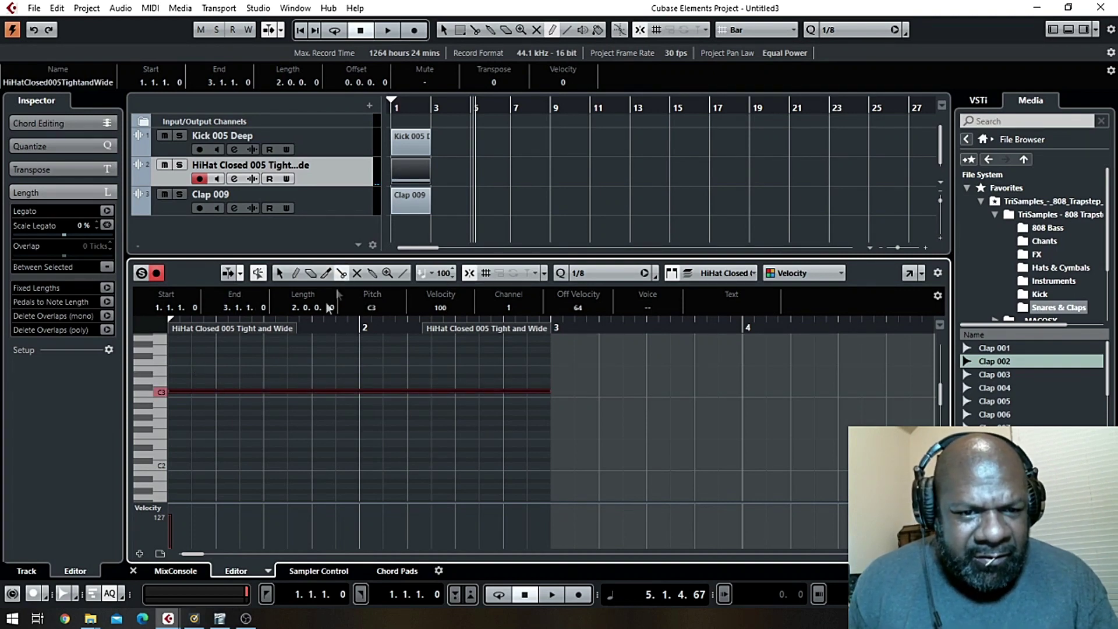
pyautogui.click(217, 394)
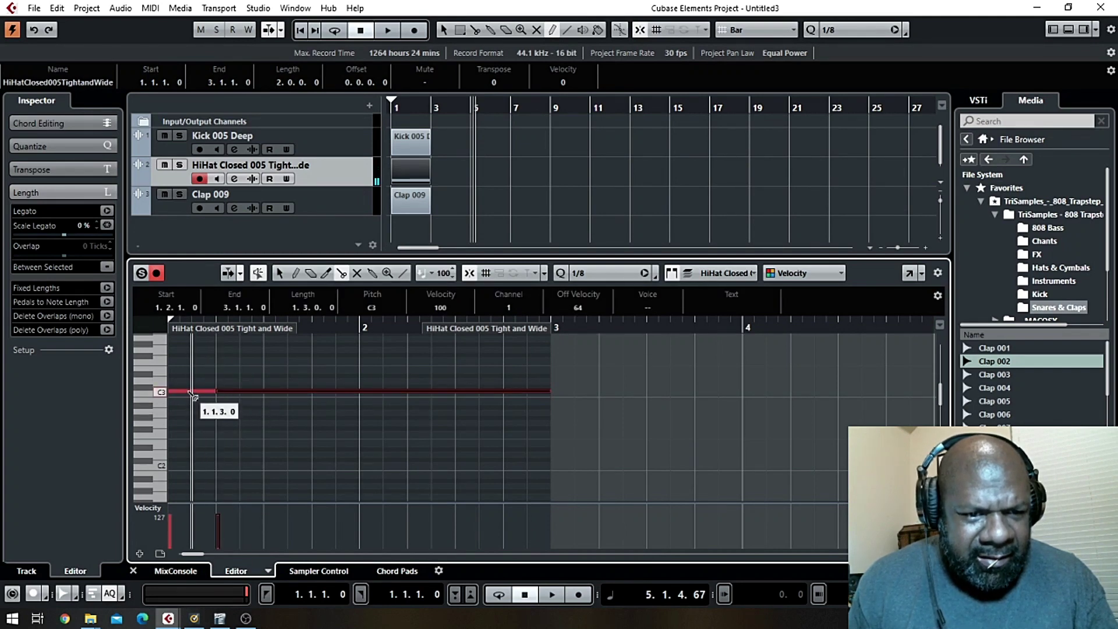
pyautogui.click(195, 396)
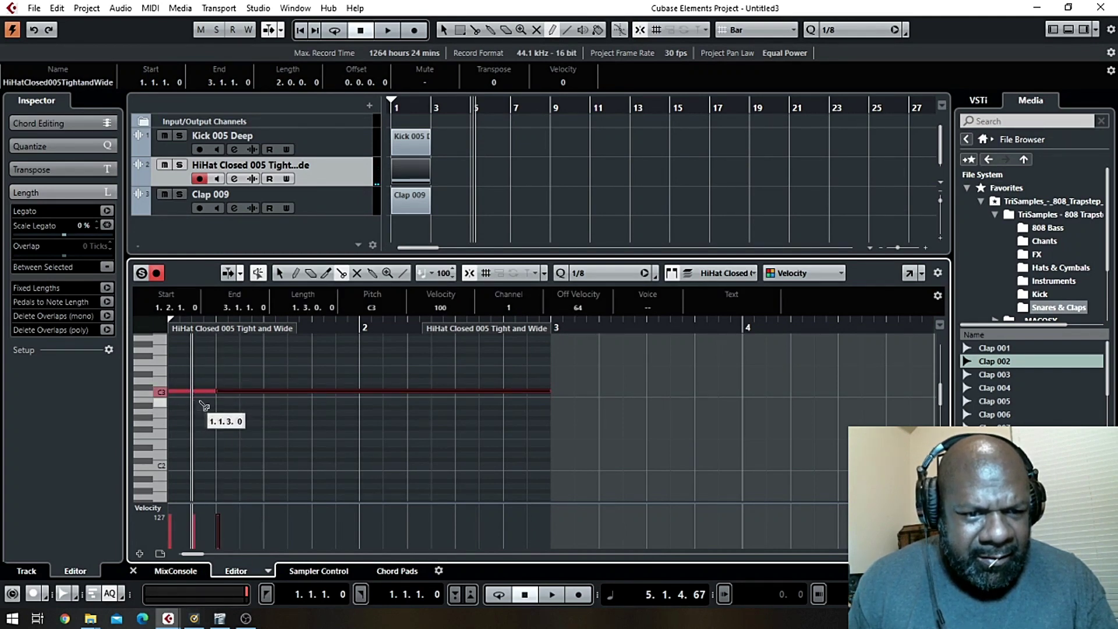
pyautogui.click(241, 394)
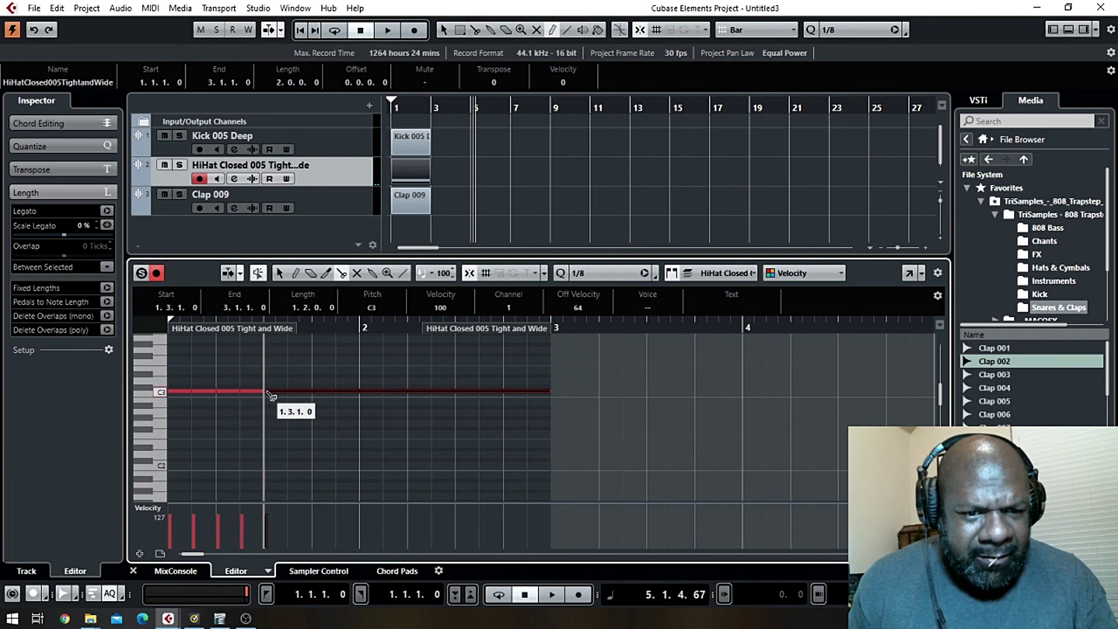
pyautogui.click(288, 396)
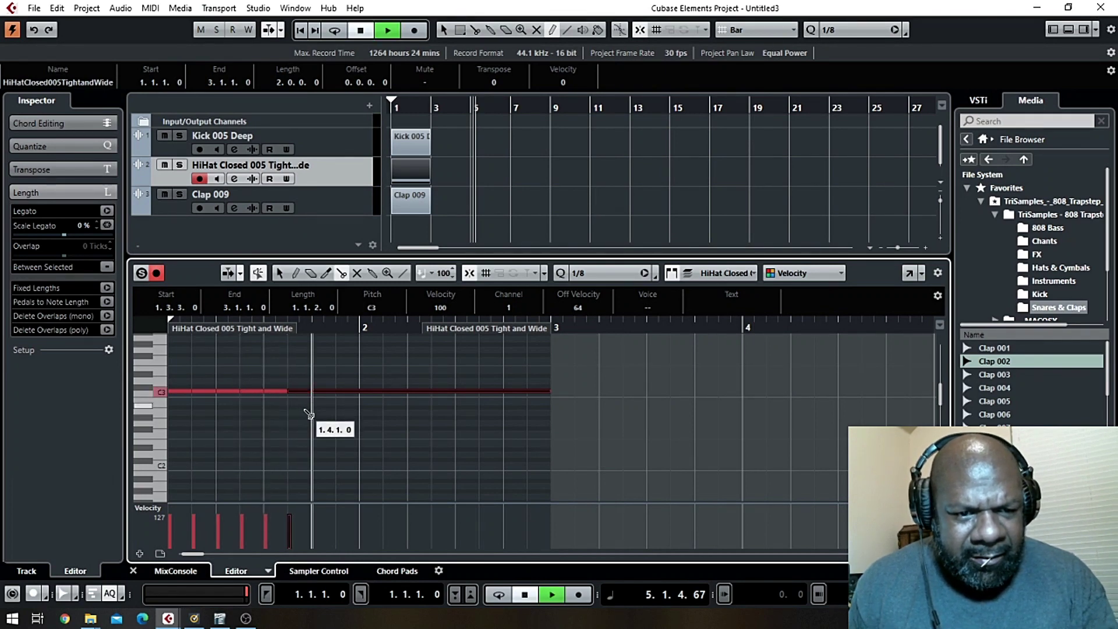
# Cut more hi-hat hits along the rest of the C3 note.
pyautogui.press('space')
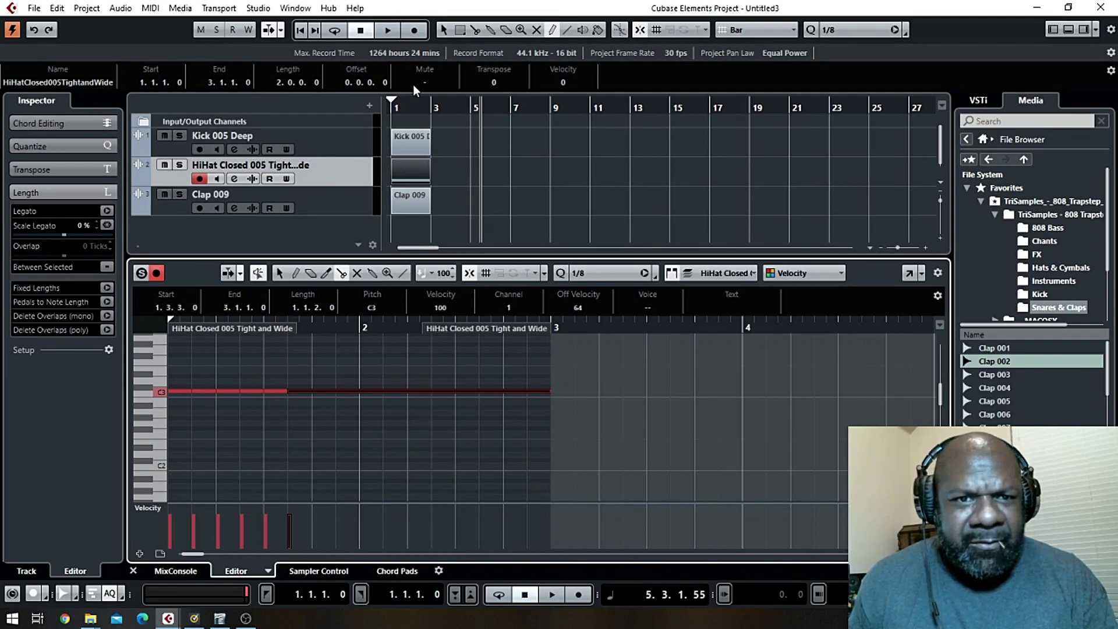
pyautogui.click(301, 31)
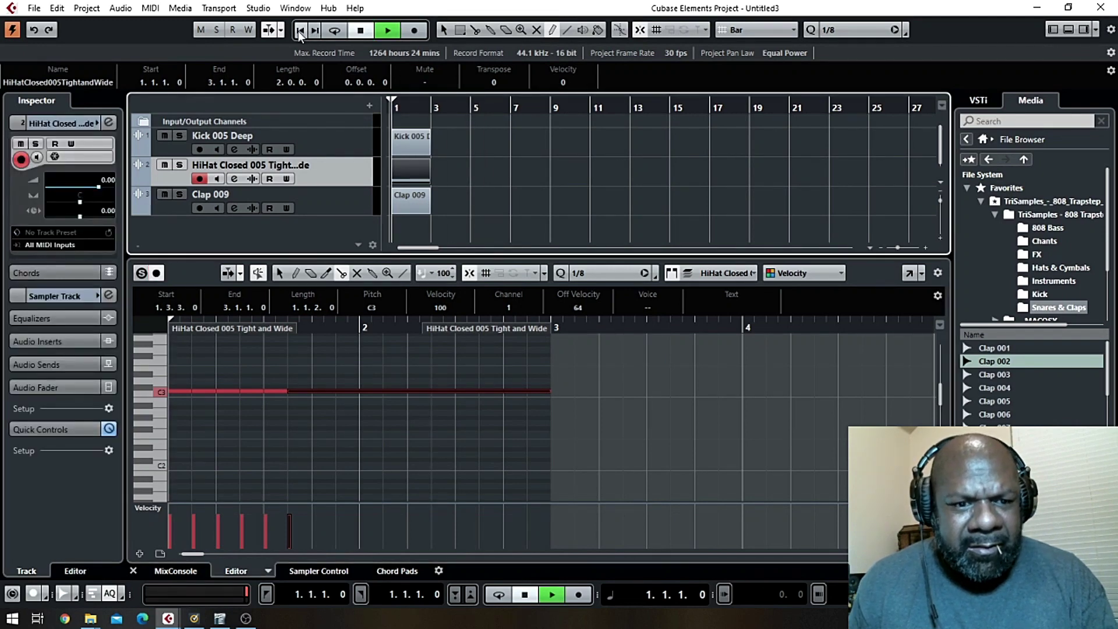
pyautogui.press('space')
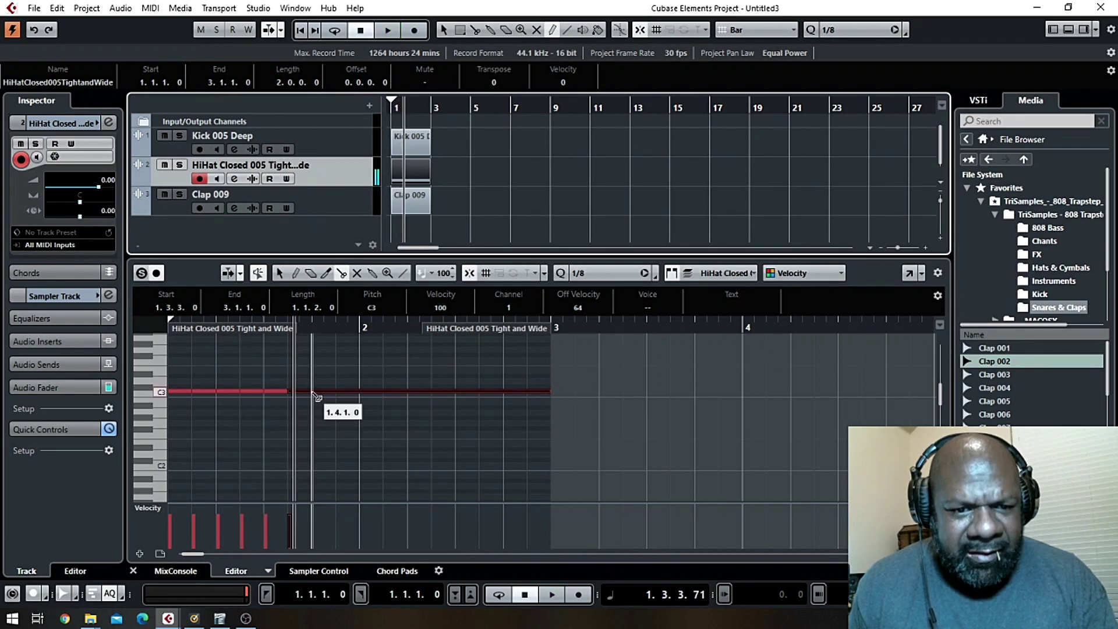
pyautogui.moveTo(317, 397)
pyautogui.mouseDown()
pyautogui.moveTo(479, 391)
pyautogui.moveTo(527, 372)
pyautogui.moveTo(498, 362)
pyautogui.moveTo(489, 390)
pyautogui.moveTo(527, 395)
pyautogui.moveTo(539, 417)
pyautogui.moveTo(528, 391)
pyautogui.moveTo(562, 412)
pyautogui.mouseUp()
# Set the grid to 1/16, add C3 hi-hat hits including 2.3.2.0, and play the loop.
pyautogui.click(620, 271)
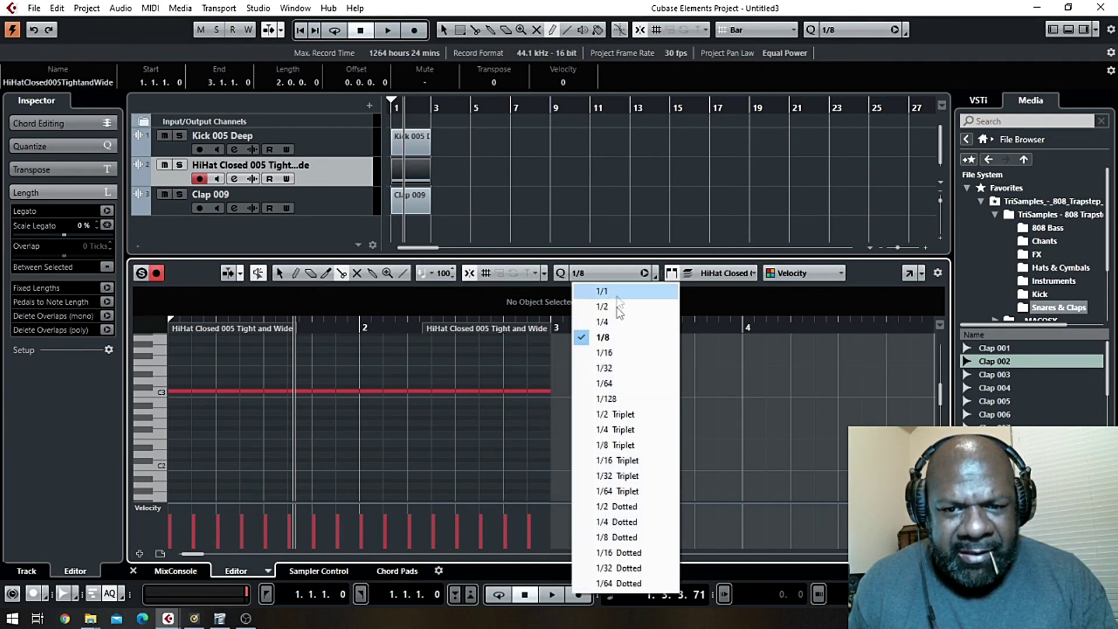
pyautogui.click(600, 351)
pyautogui.click(469, 393)
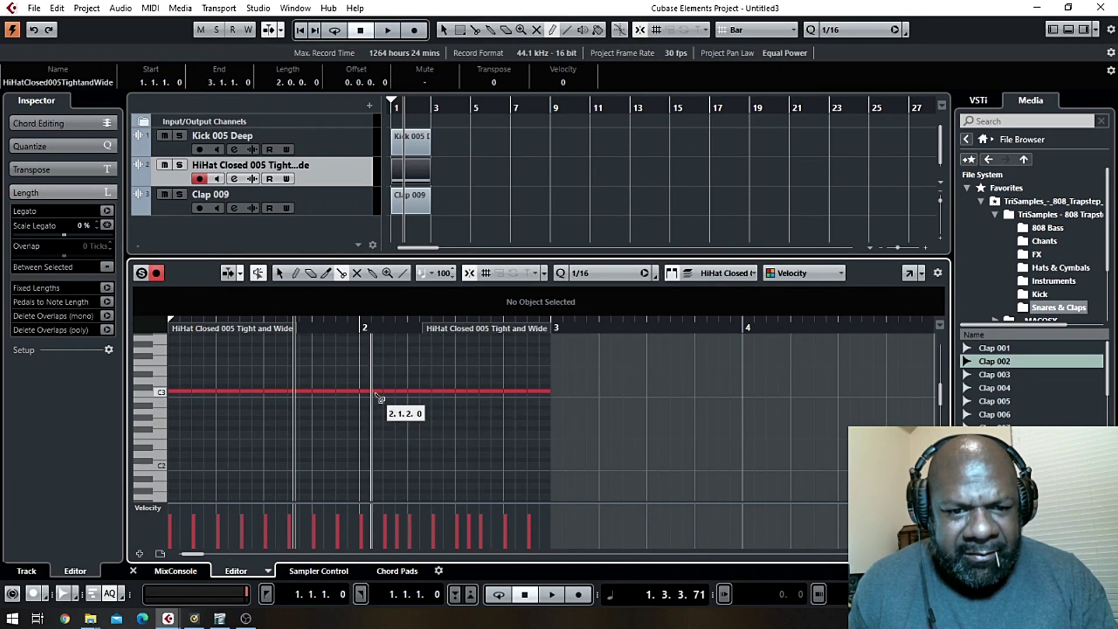
pyautogui.click(349, 391)
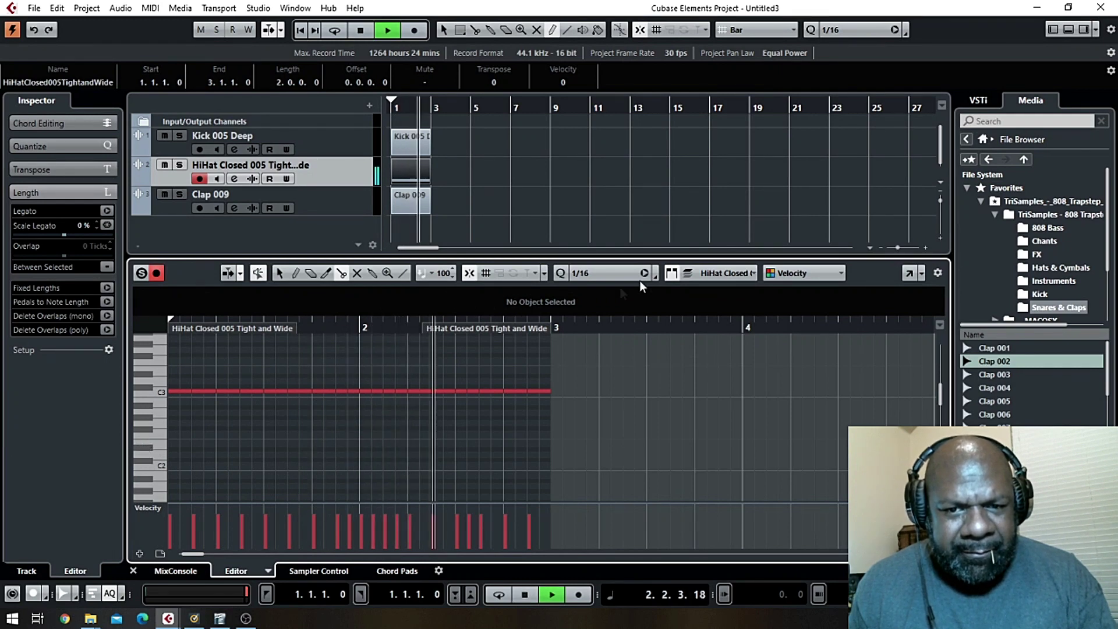
pyautogui.click(521, 596)
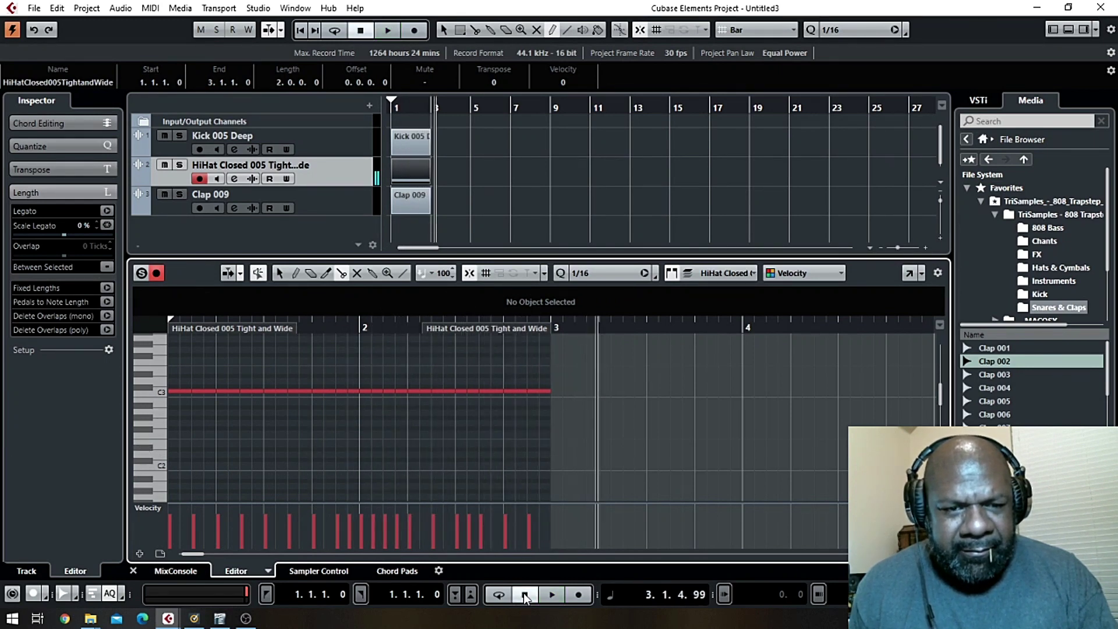
pyautogui.click(300, 30)
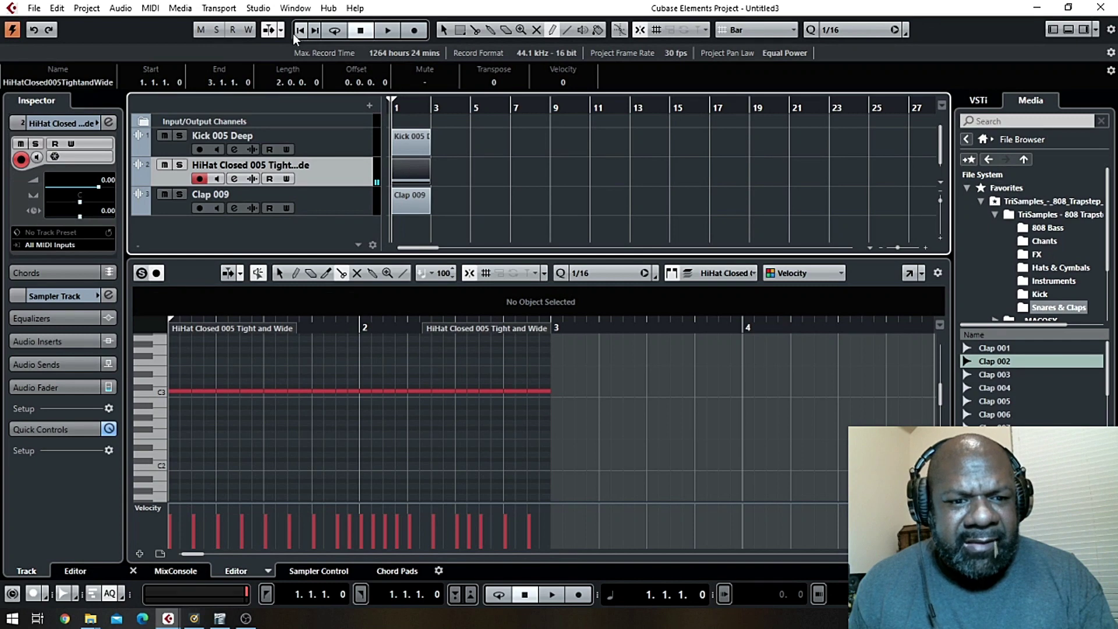
pyautogui.press('space')
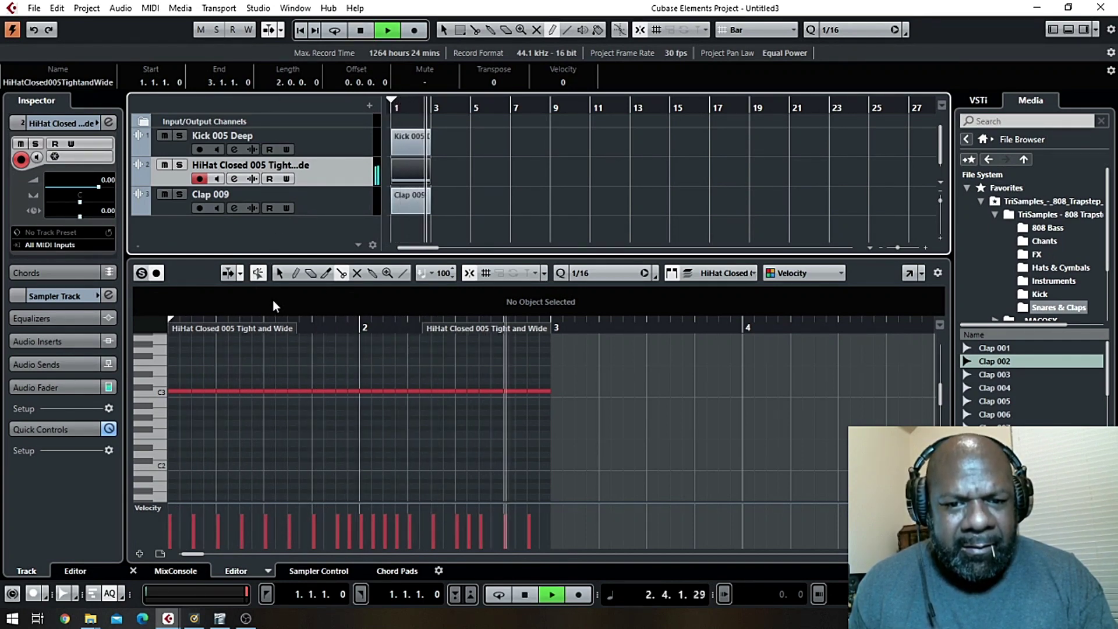
pyautogui.press('space')
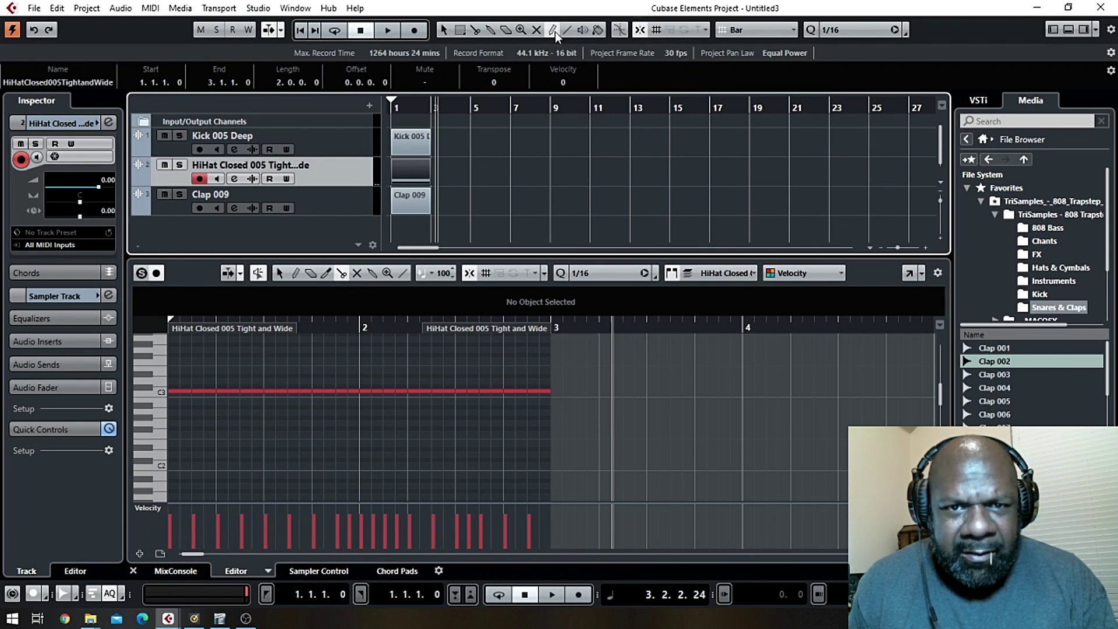
# Draw a short F2 note at 1.3.1.0 and play the loop to hear it.
pyautogui.click(298, 274)
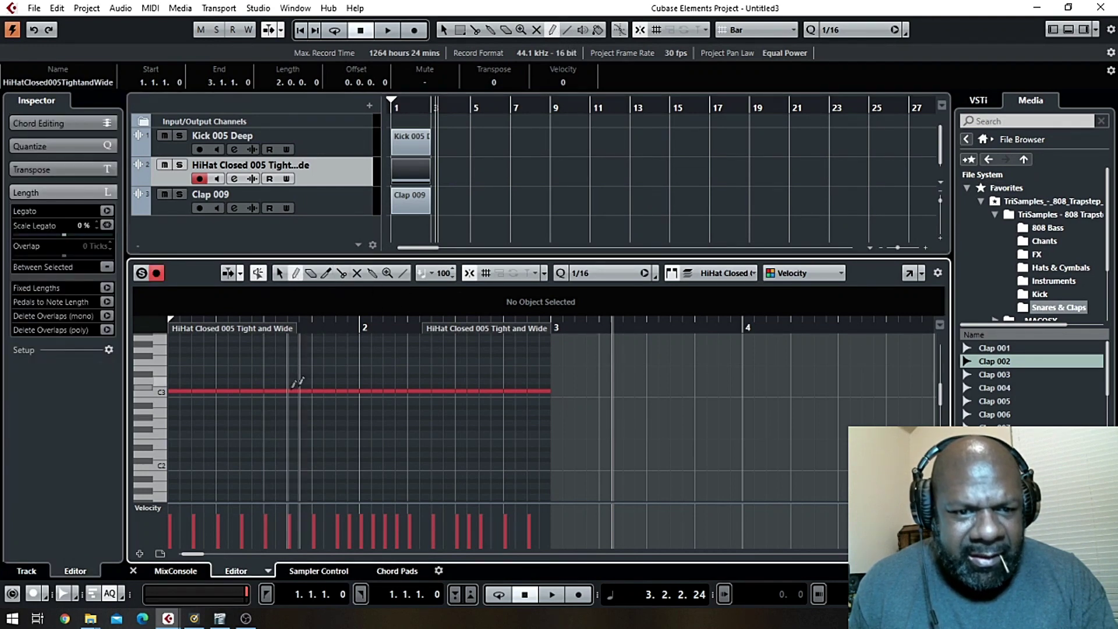
pyautogui.click(268, 431)
pyautogui.press('space')
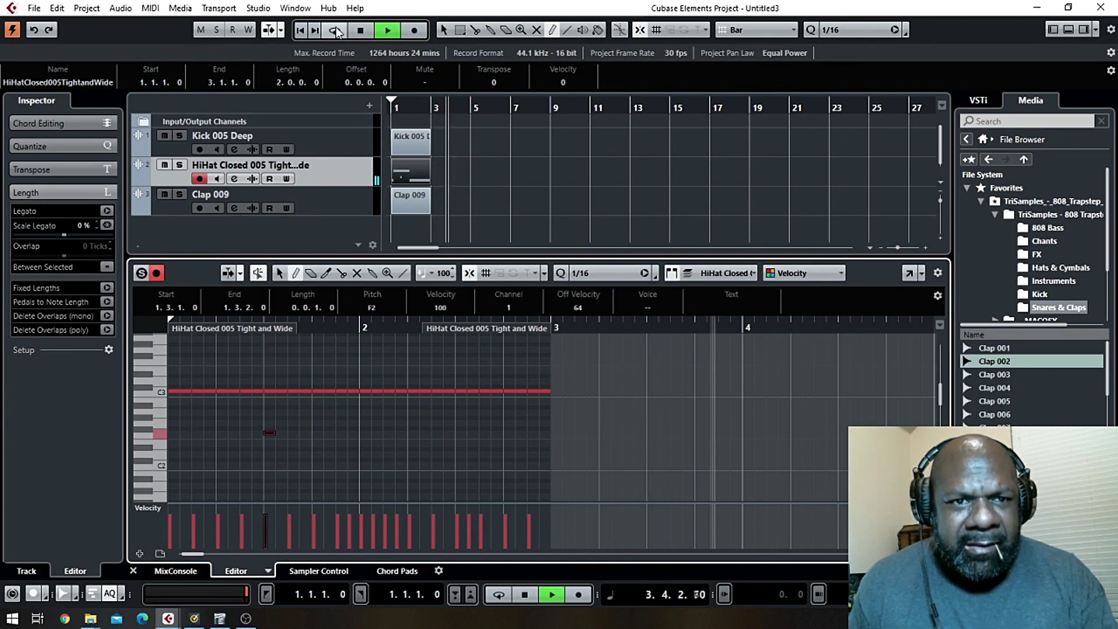
pyautogui.click(301, 32)
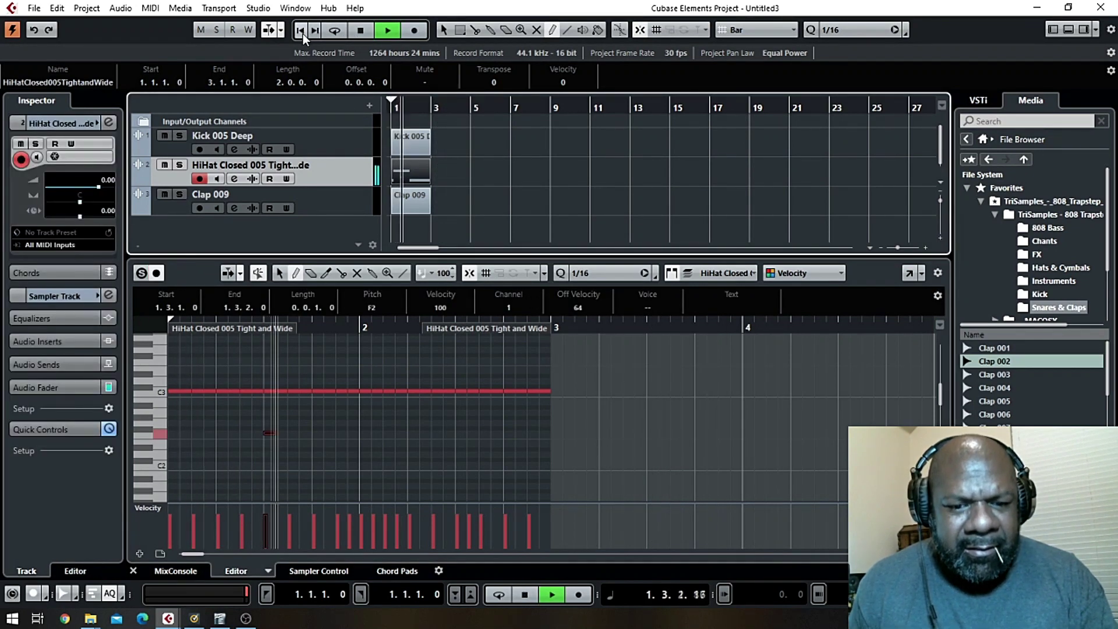
pyautogui.click(359, 30)
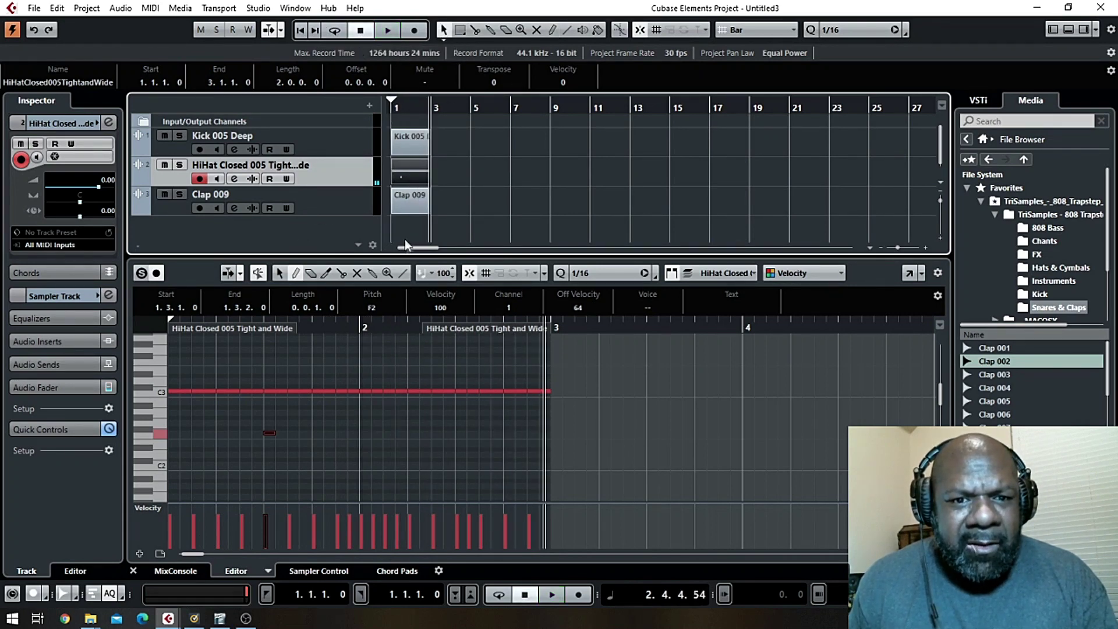
pyautogui.click(356, 207)
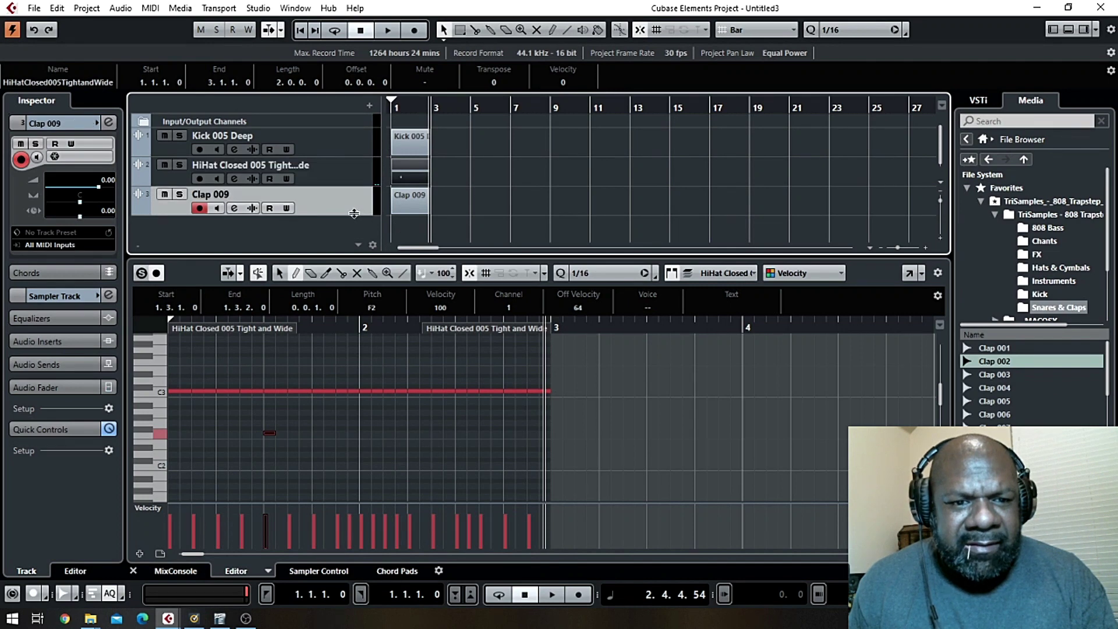
# Draw C3 clap notes at 1.3.1.0 and 2.3.1.0, play them, then open the kick part.
pyautogui.click(405, 209)
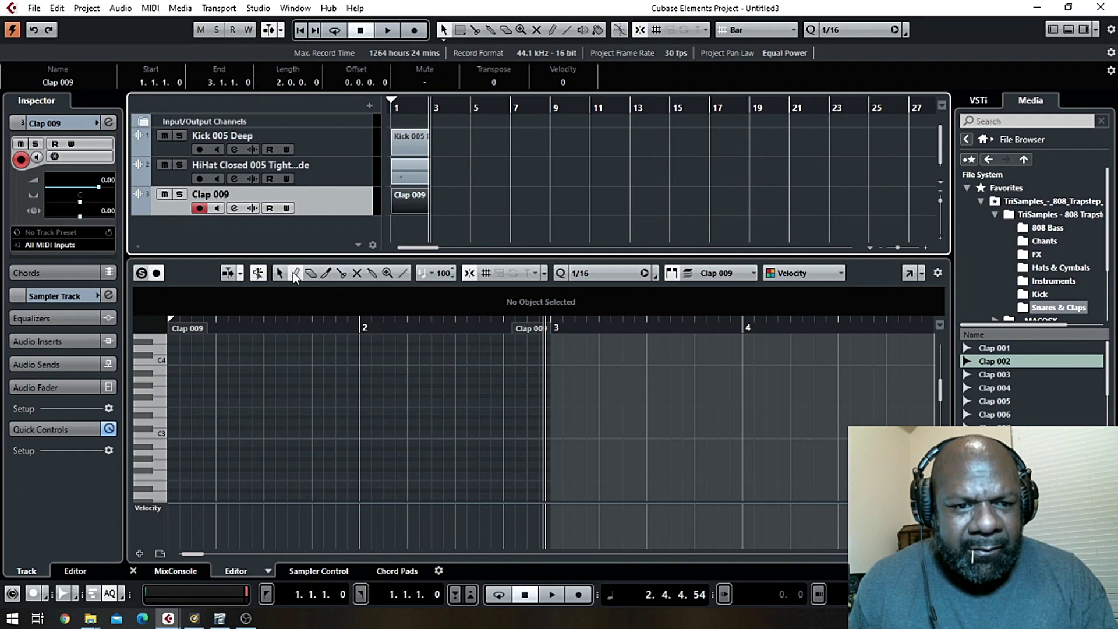
pyautogui.click(361, 30)
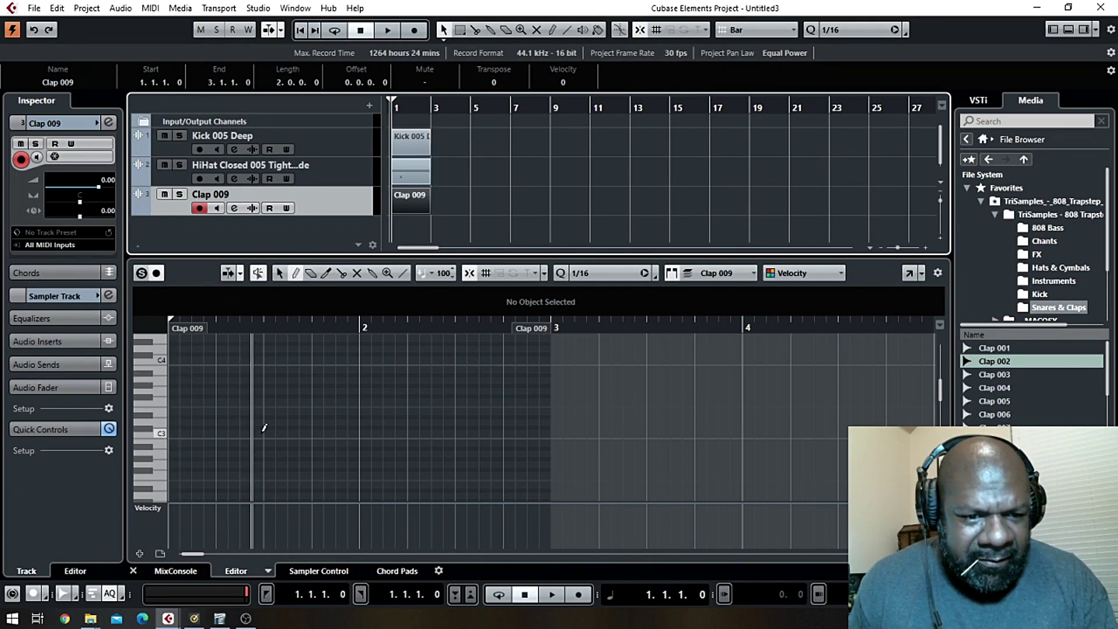
pyautogui.click(154, 438)
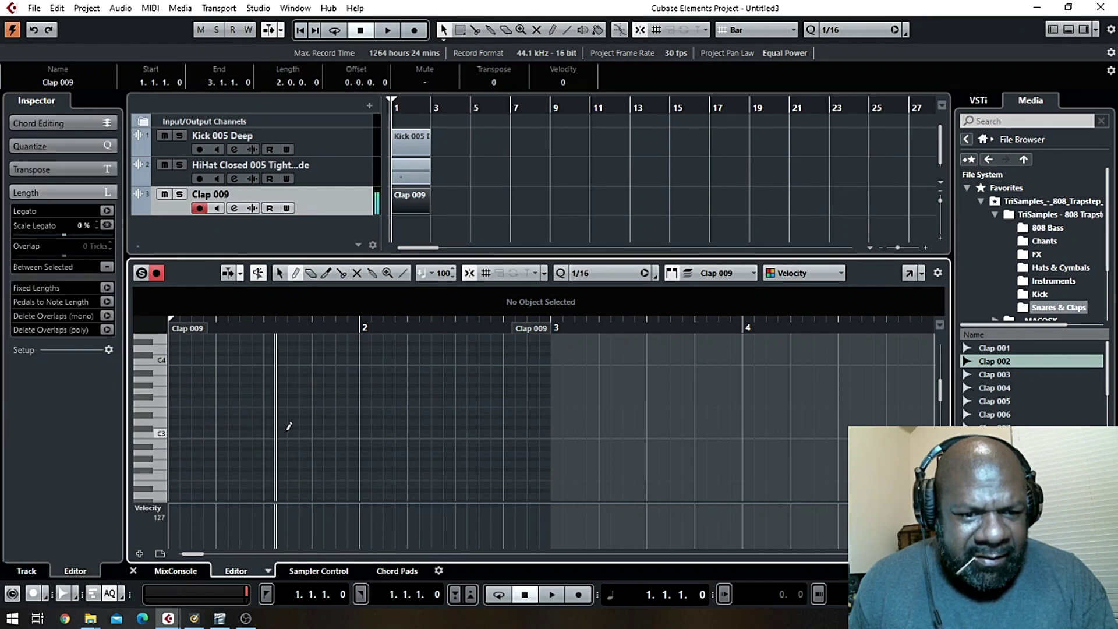
pyautogui.click(268, 432)
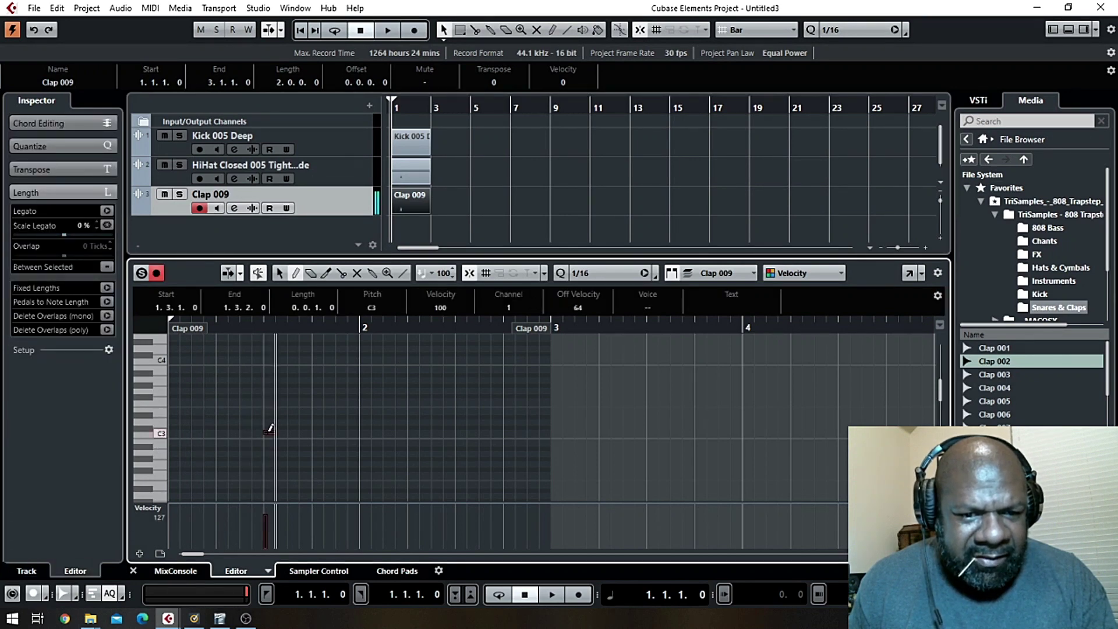
pyautogui.click(460, 431)
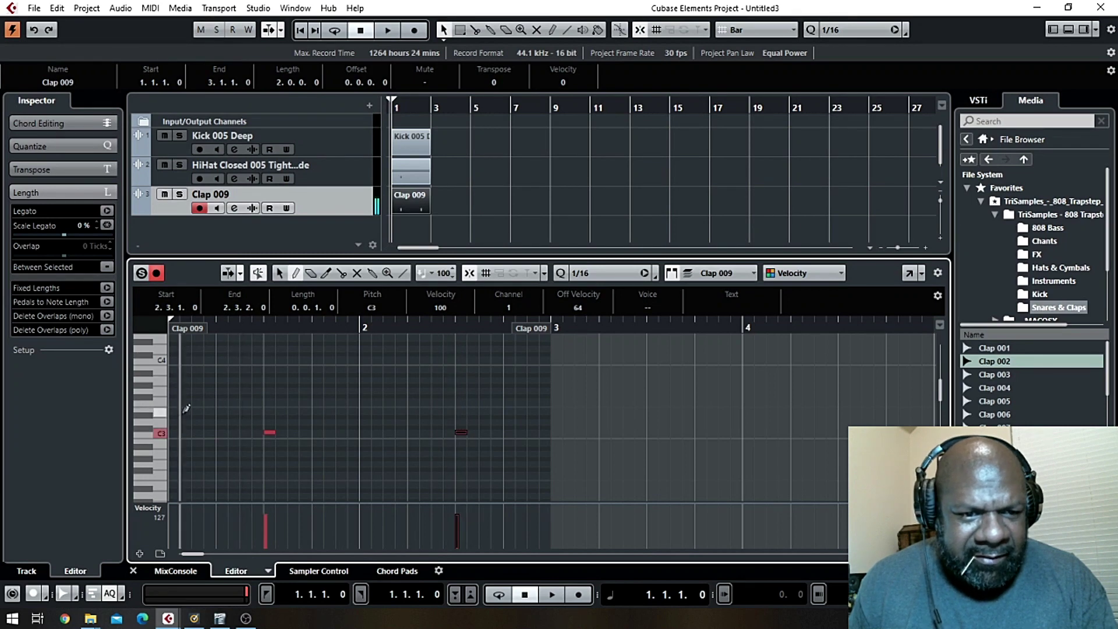
pyautogui.click(361, 34)
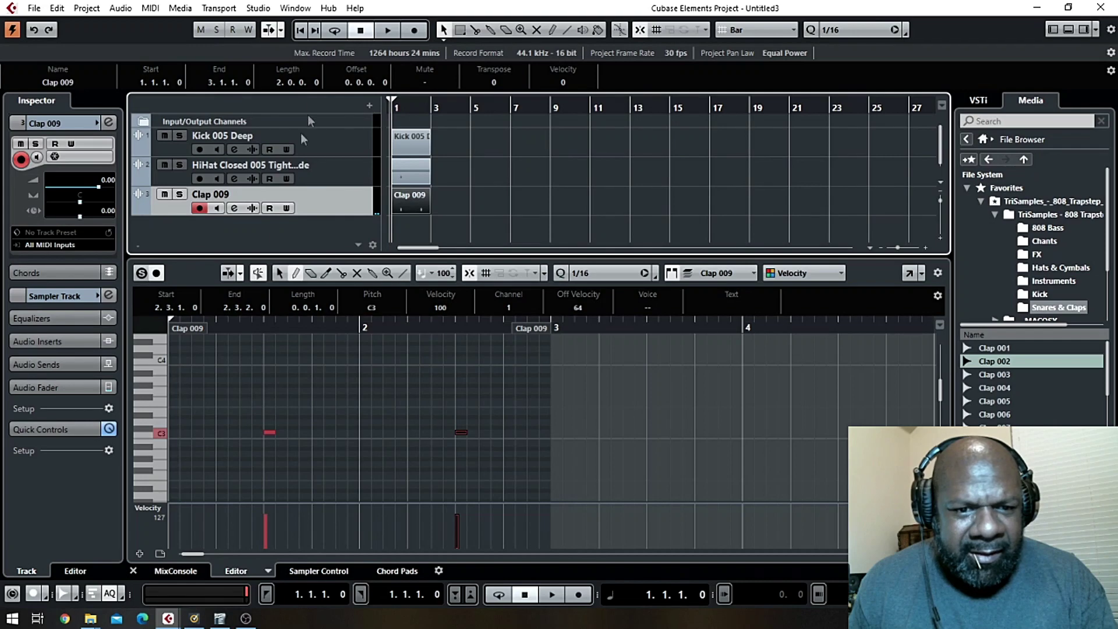
pyautogui.press('space')
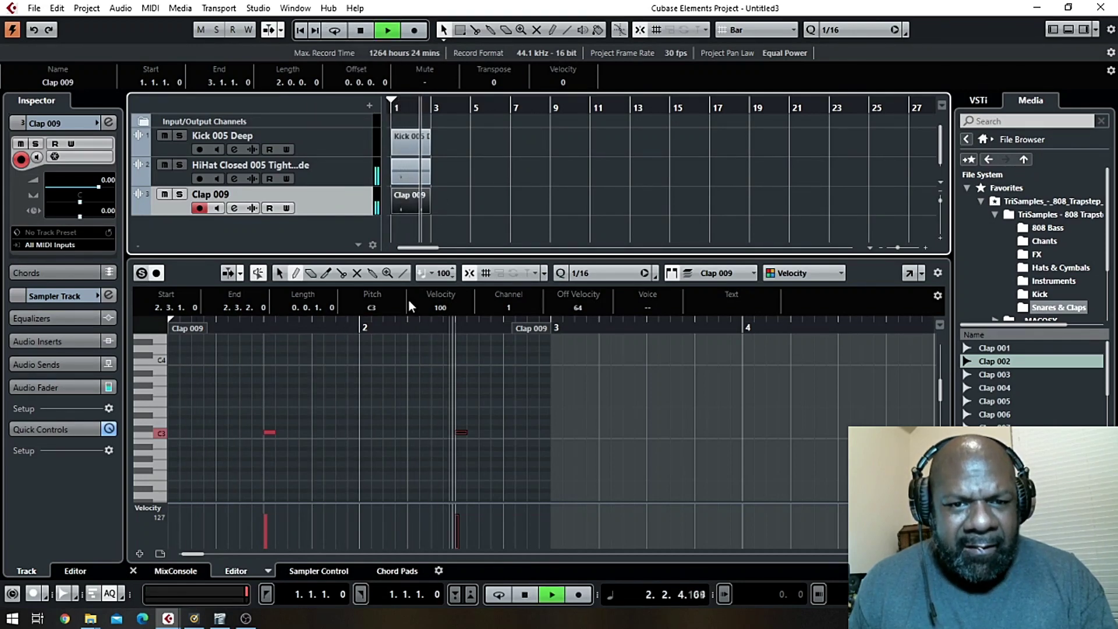
pyautogui.press('space')
pyautogui.click(349, 141)
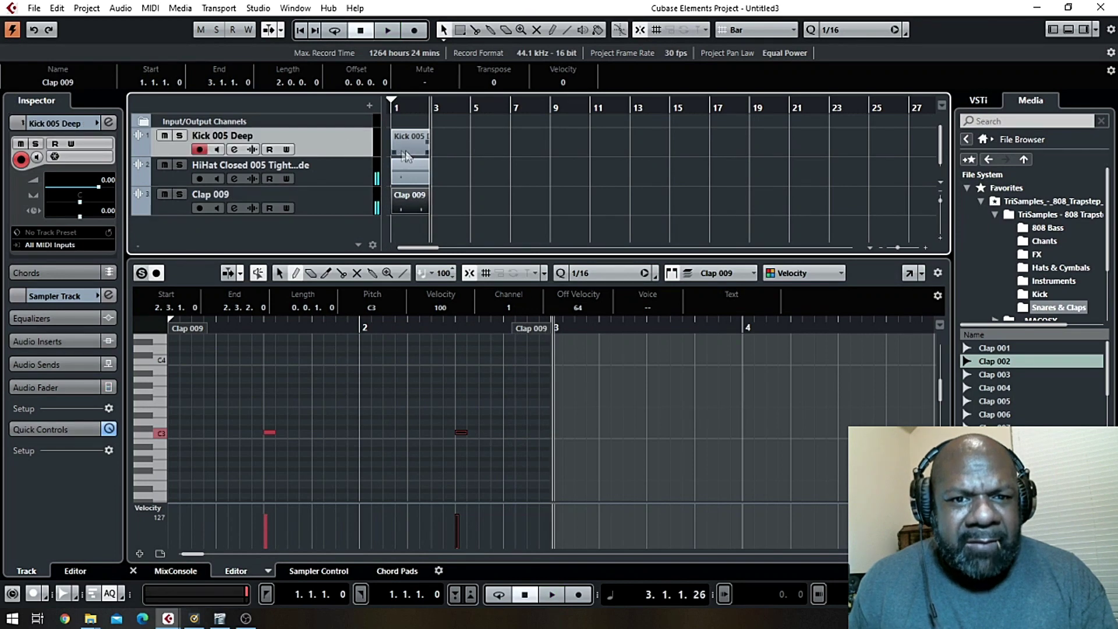
pyautogui.click(410, 154)
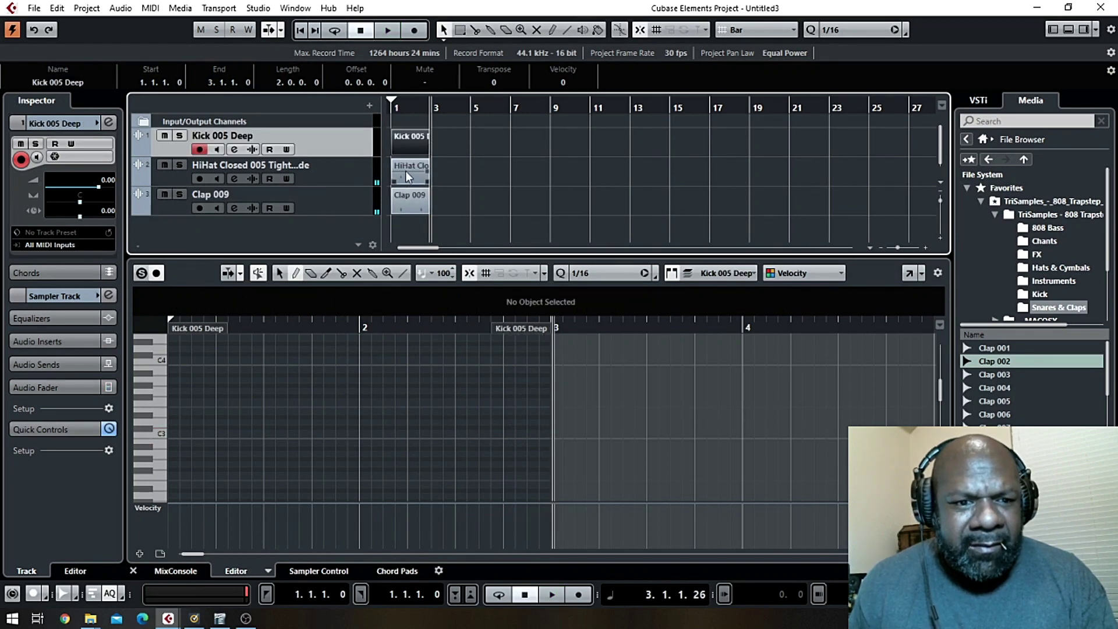
# Add two C4 kick notes in bar 1 and play the loop.
pyautogui.click(159, 394)
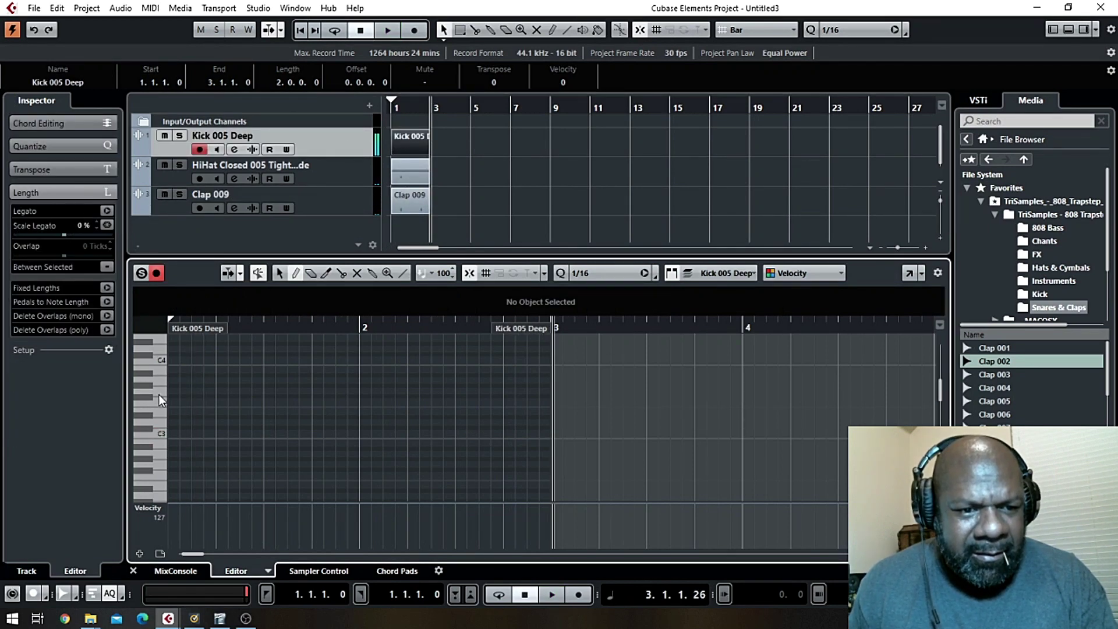
pyautogui.click(173, 357)
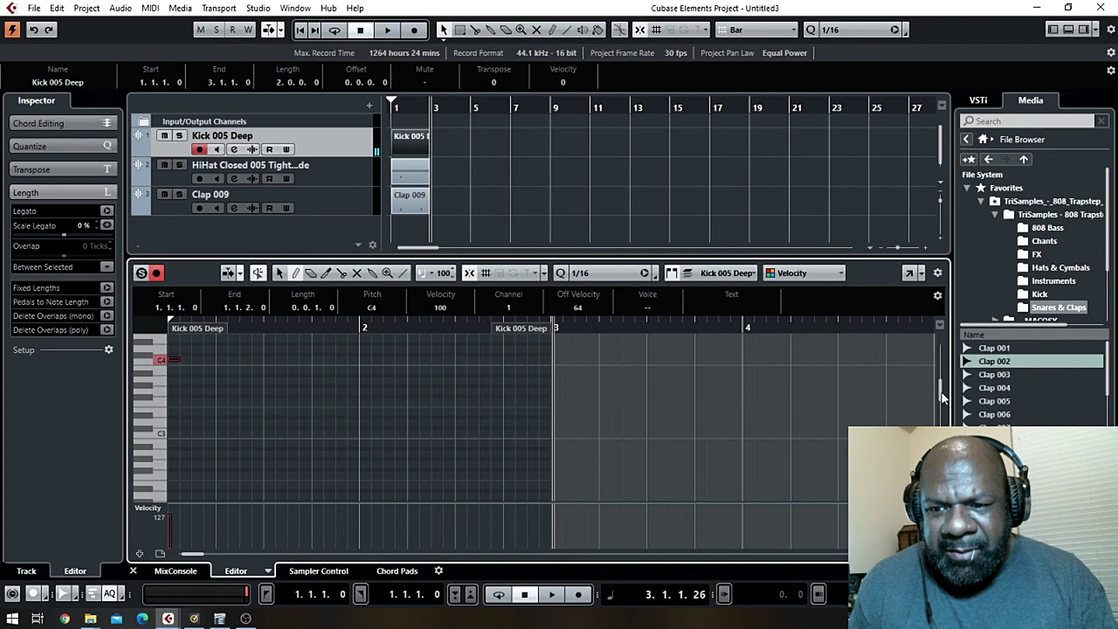
pyautogui.scroll(3, 942, 387)
pyautogui.scroll(-1, 942, 386)
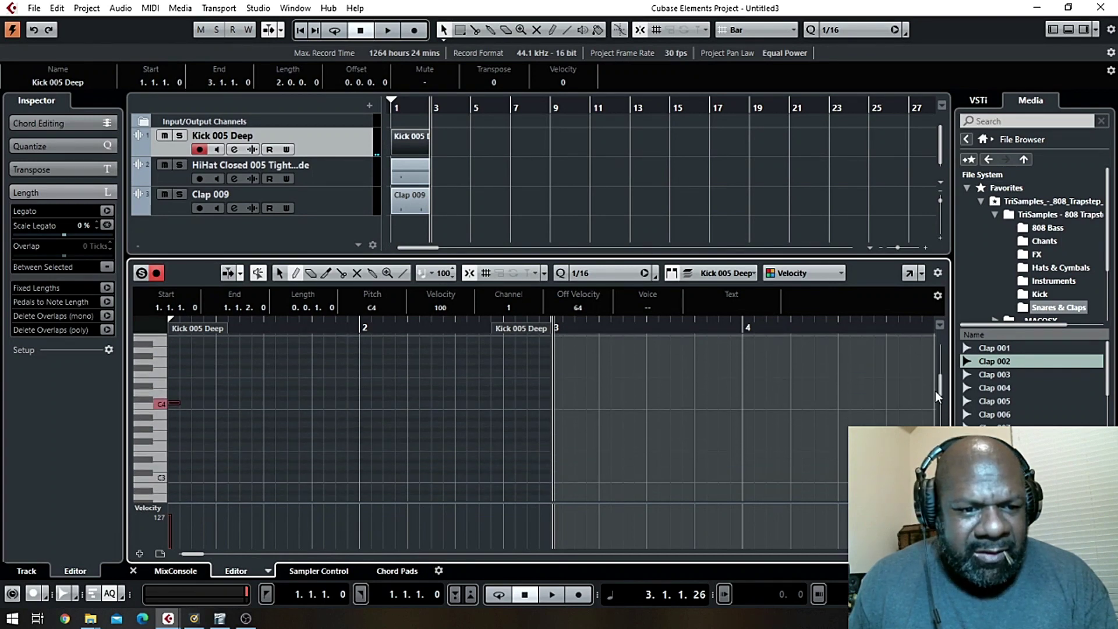
pyautogui.click(243, 401)
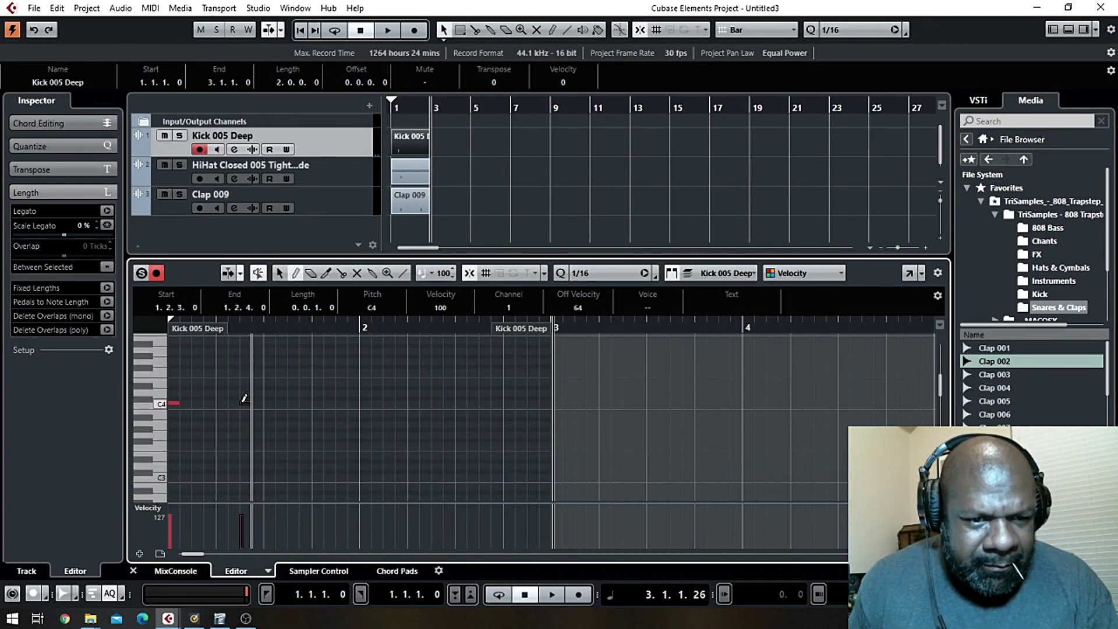
pyautogui.click(351, 32)
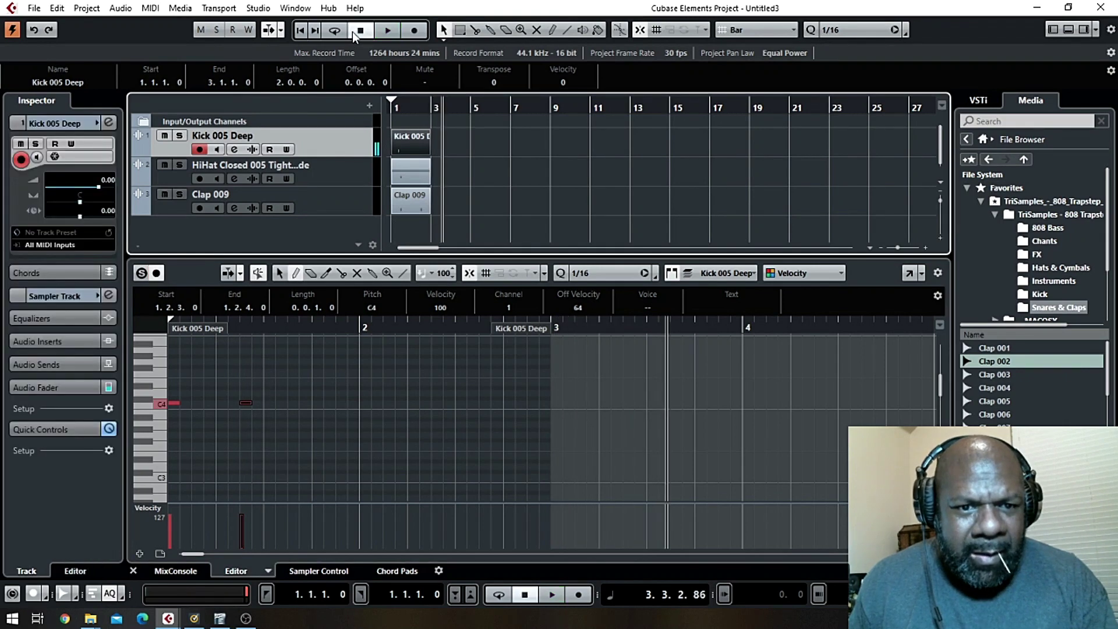
pyautogui.click(525, 595)
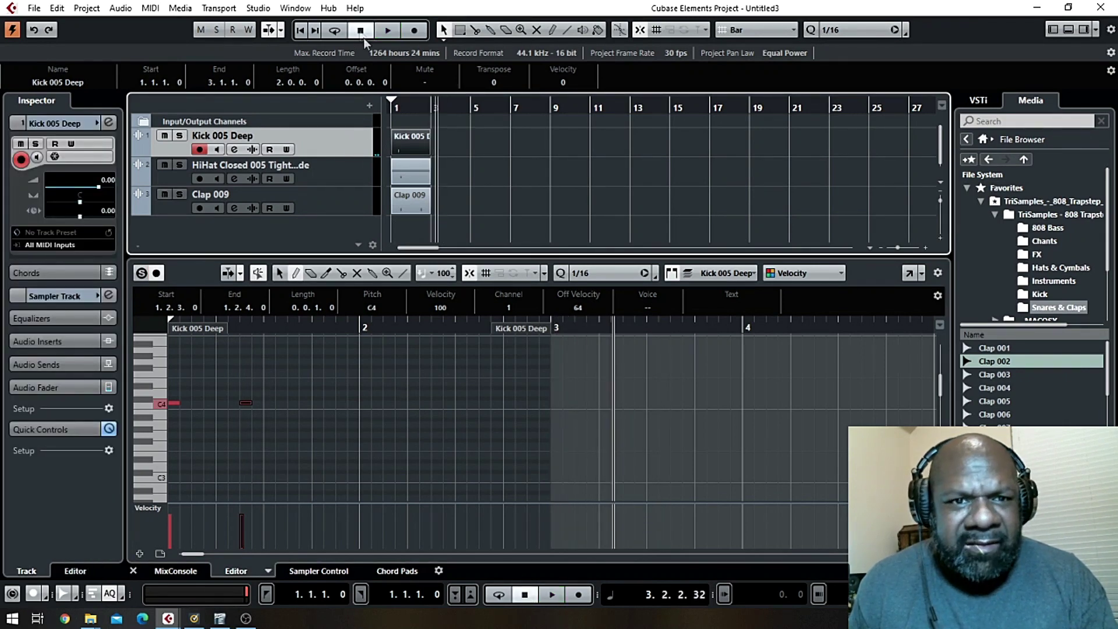
pyautogui.click(300, 30)
pyautogui.press('space')
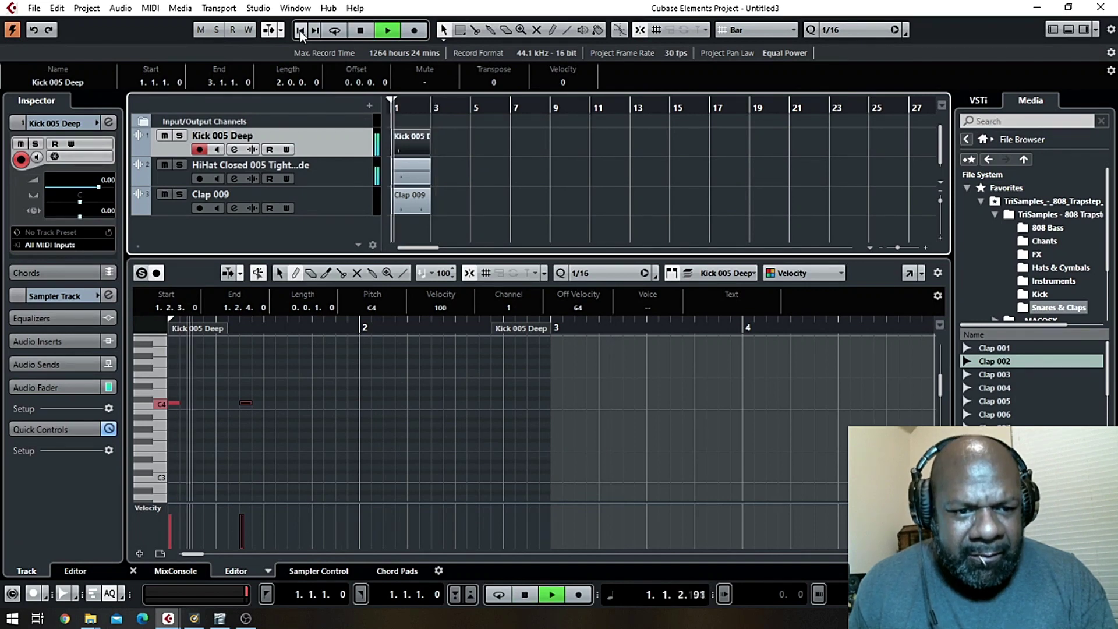
pyautogui.press('space')
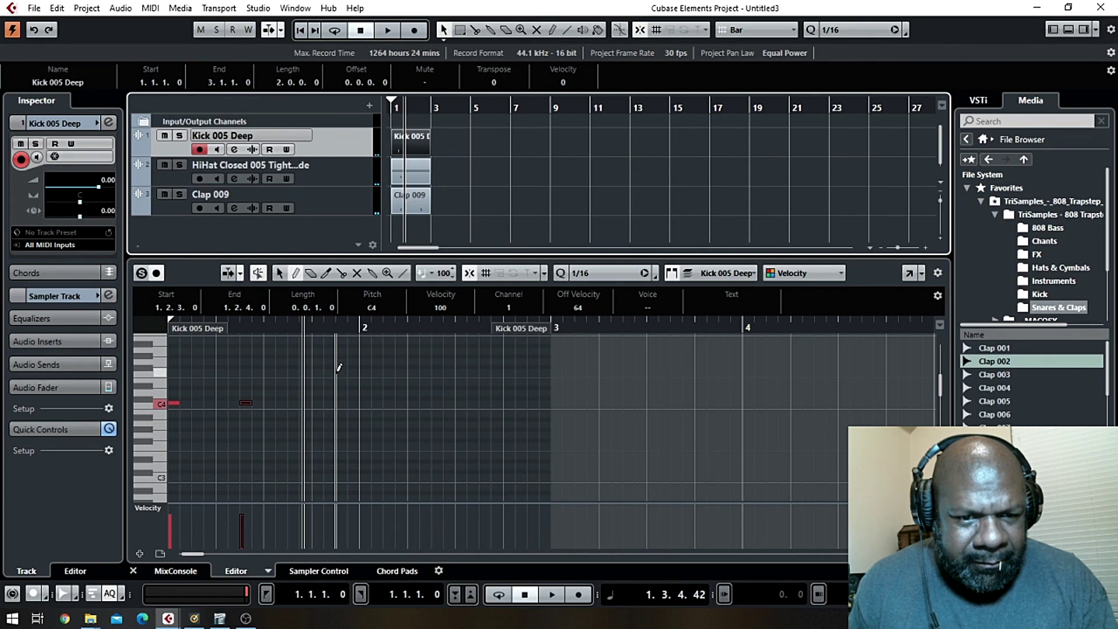
# Add an F4 kick late in bar 1, a C4 early in bar 2, and a B3 in bar 2.
pyautogui.click(340, 370)
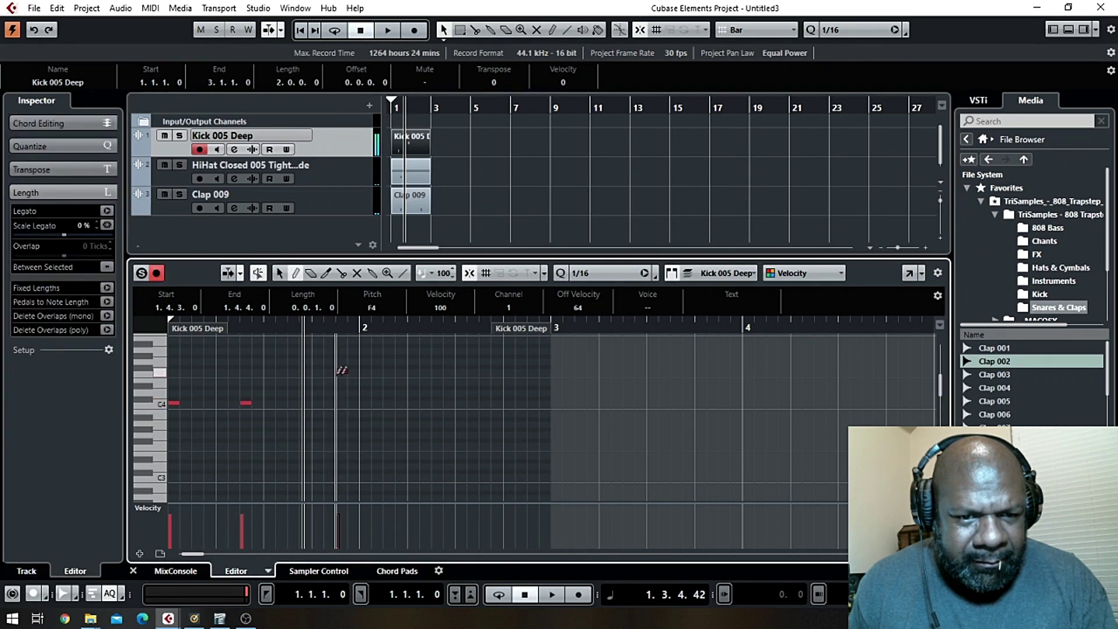
pyautogui.click(389, 402)
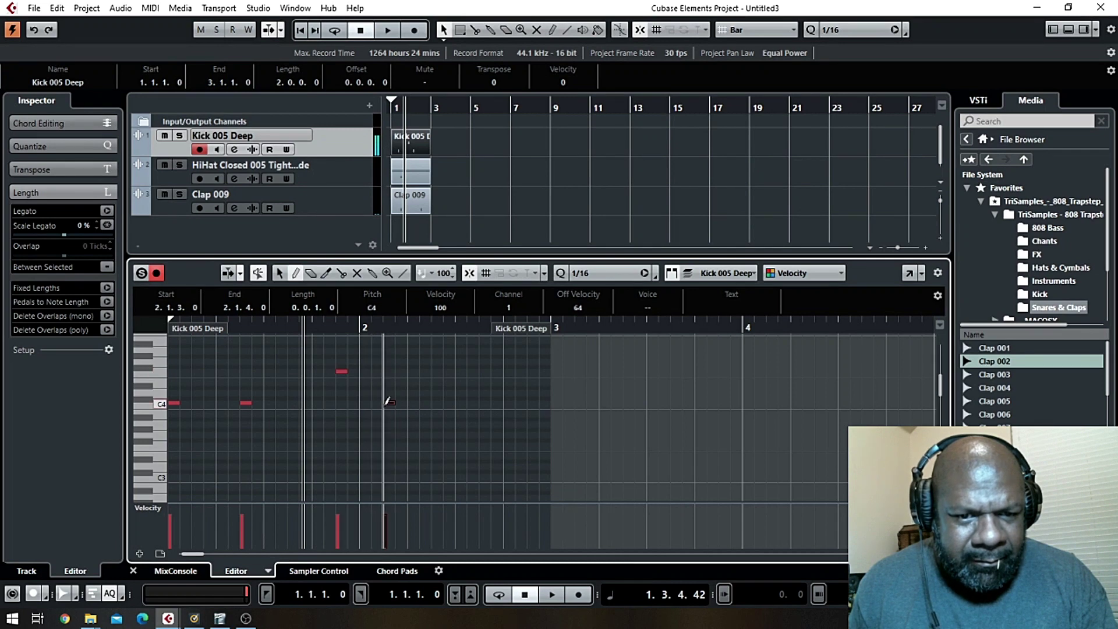
pyautogui.click(303, 31)
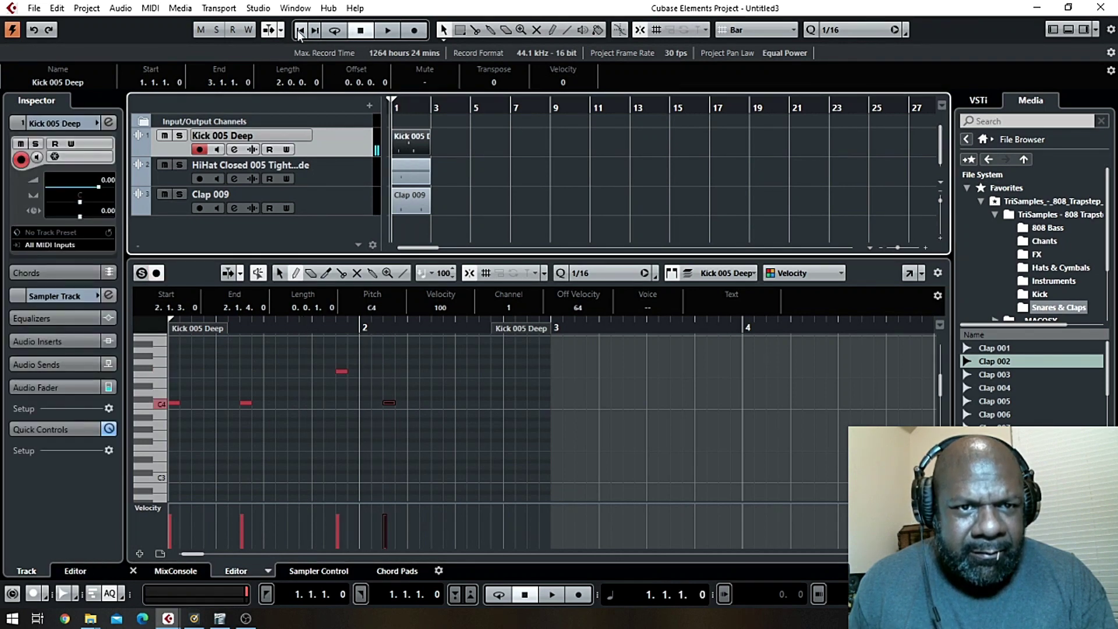
pyautogui.press('space')
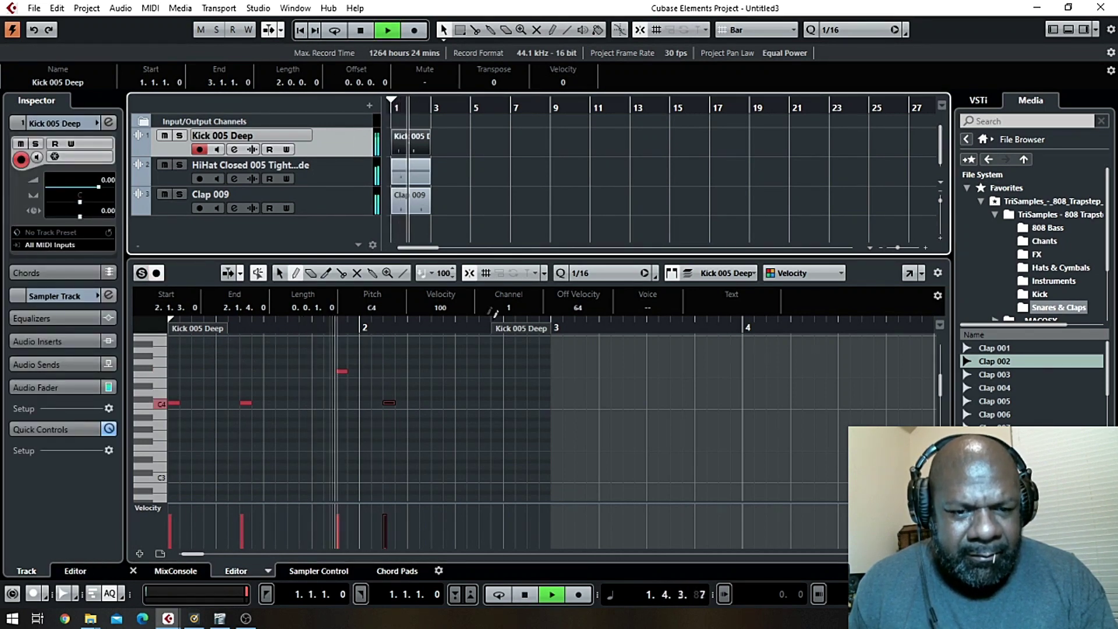
pyautogui.press('space')
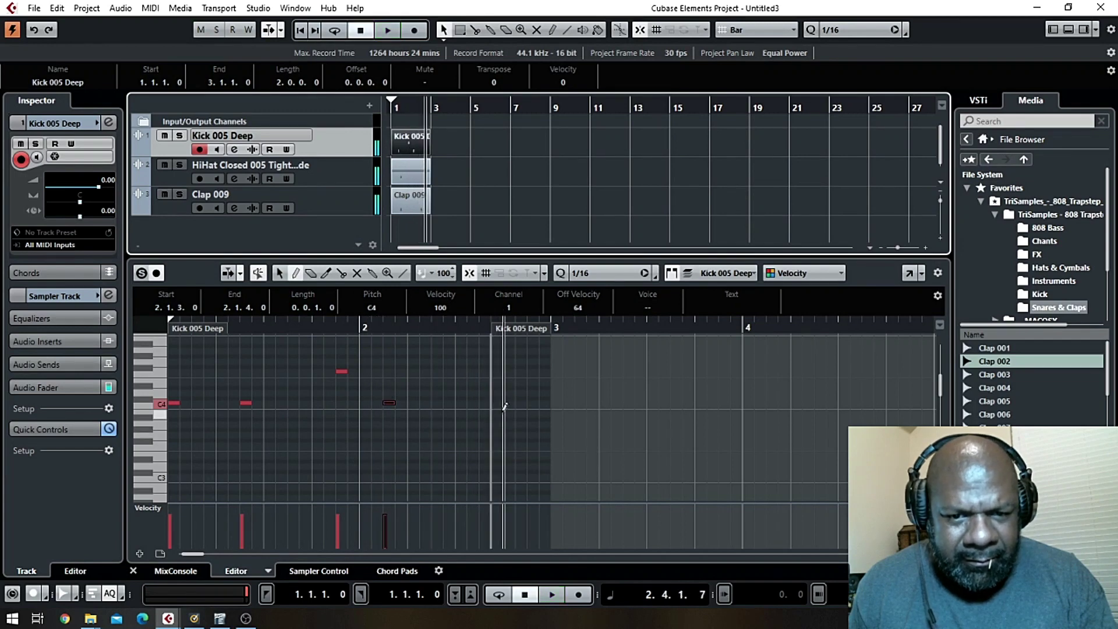
pyautogui.click(447, 413)
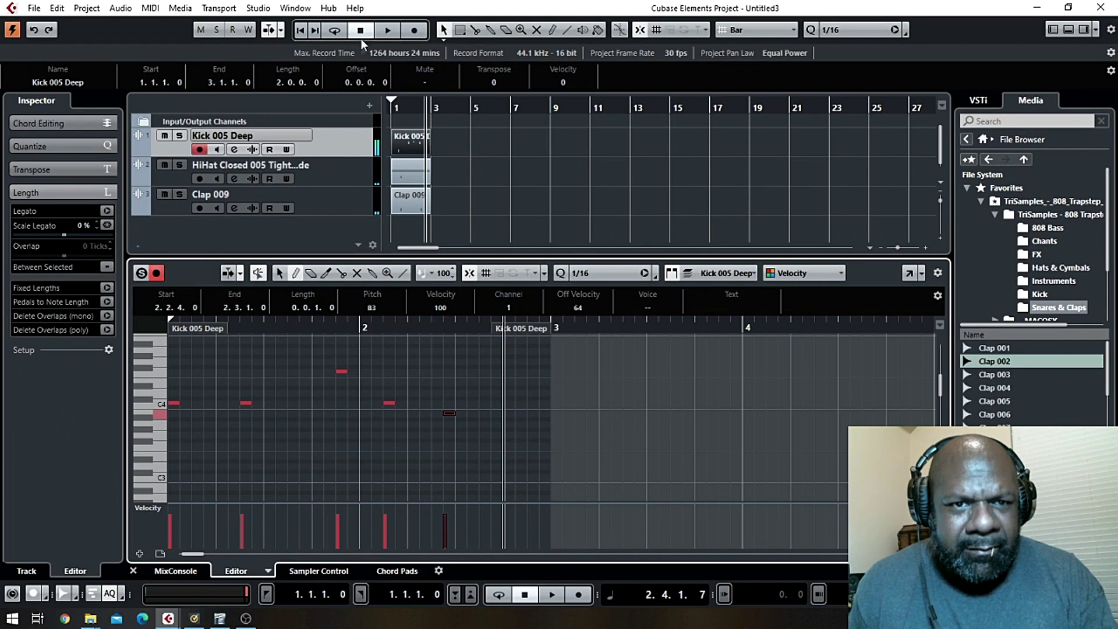
pyautogui.click(300, 31)
pyautogui.press('space')
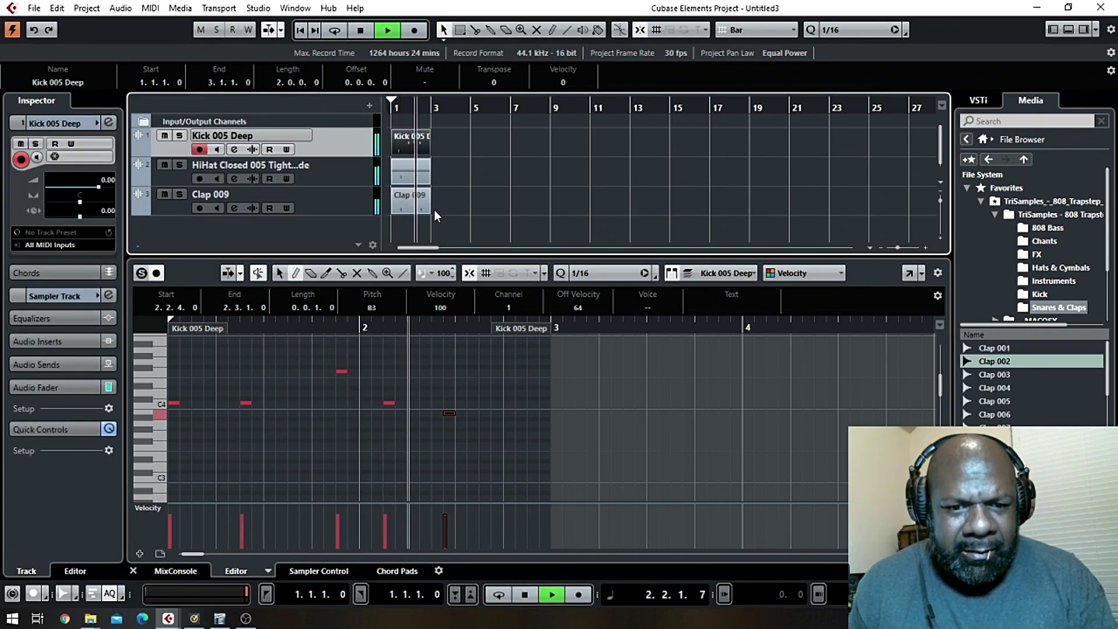
# Copy the B3 kick note to 2.4.1.0 and play the loop back.
pyautogui.click(291, 282)
pyautogui.moveTo(448, 414); pyautogui.dragTo(513, 413)
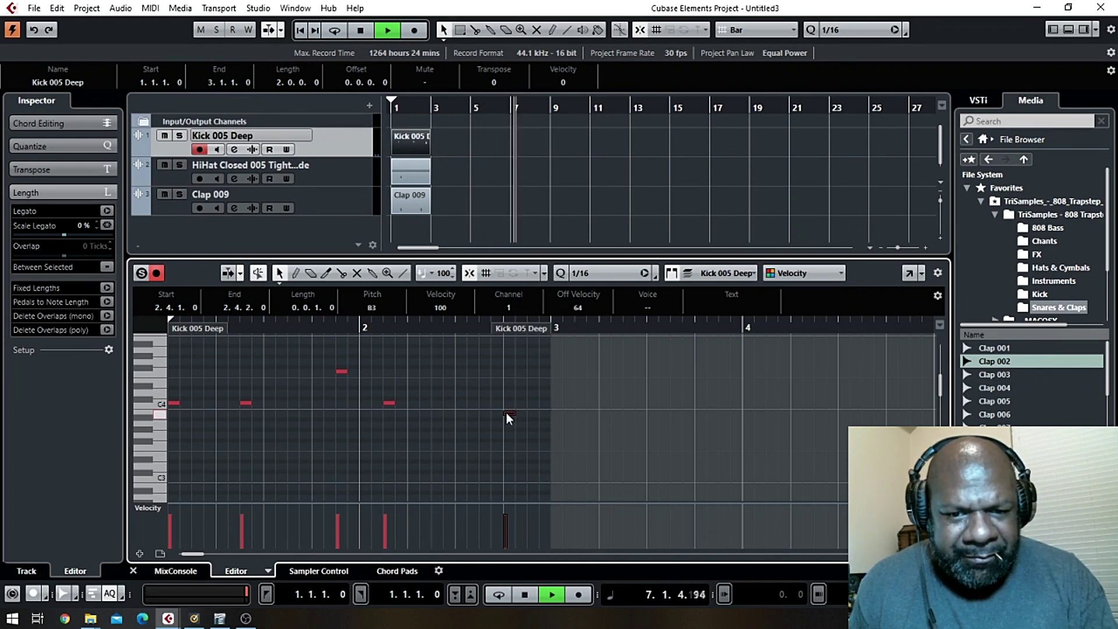
pyautogui.click(359, 32)
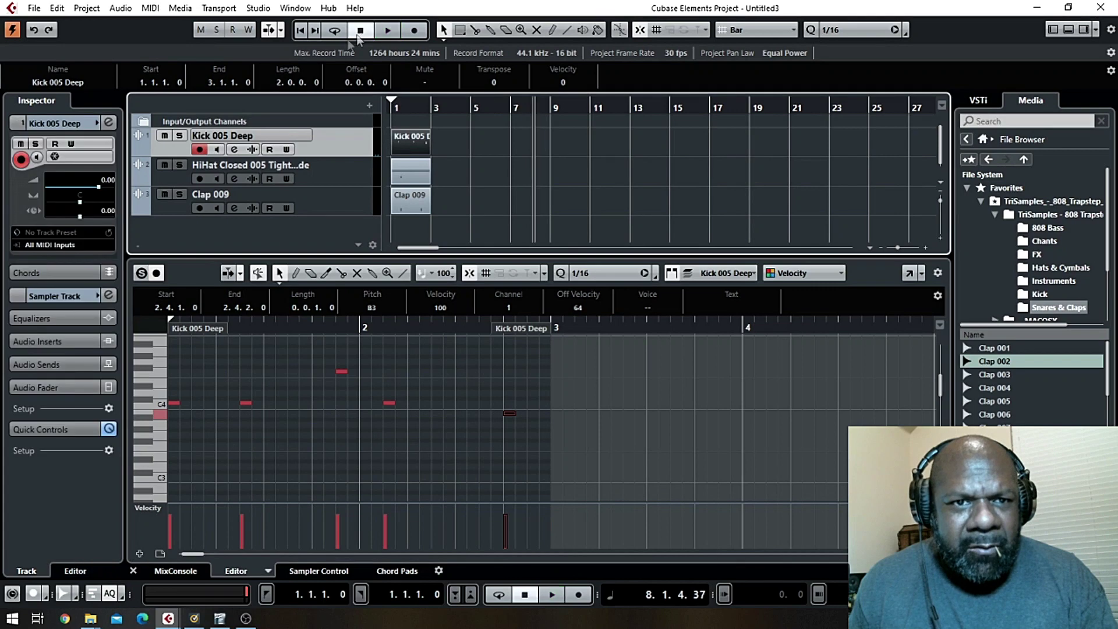
pyautogui.click(302, 31)
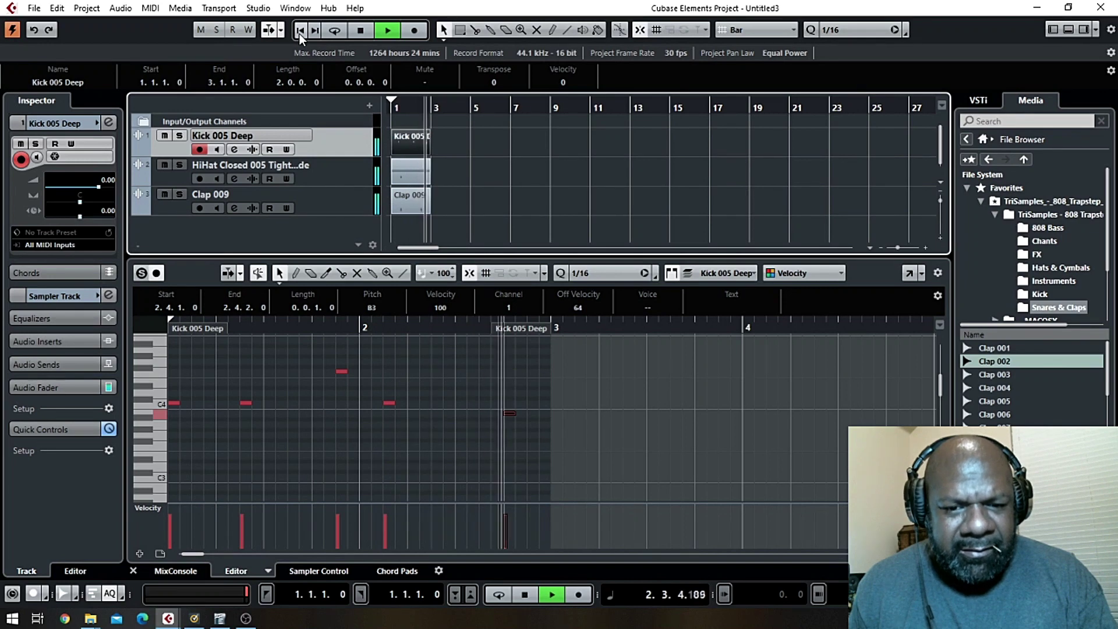
pyautogui.press('space')
# Duplicate the kick, hi-hat and clap parts twice to fill bars 1–7 and play them.
pyautogui.moveTo(446, 132); pyautogui.dragTo(420, 211)
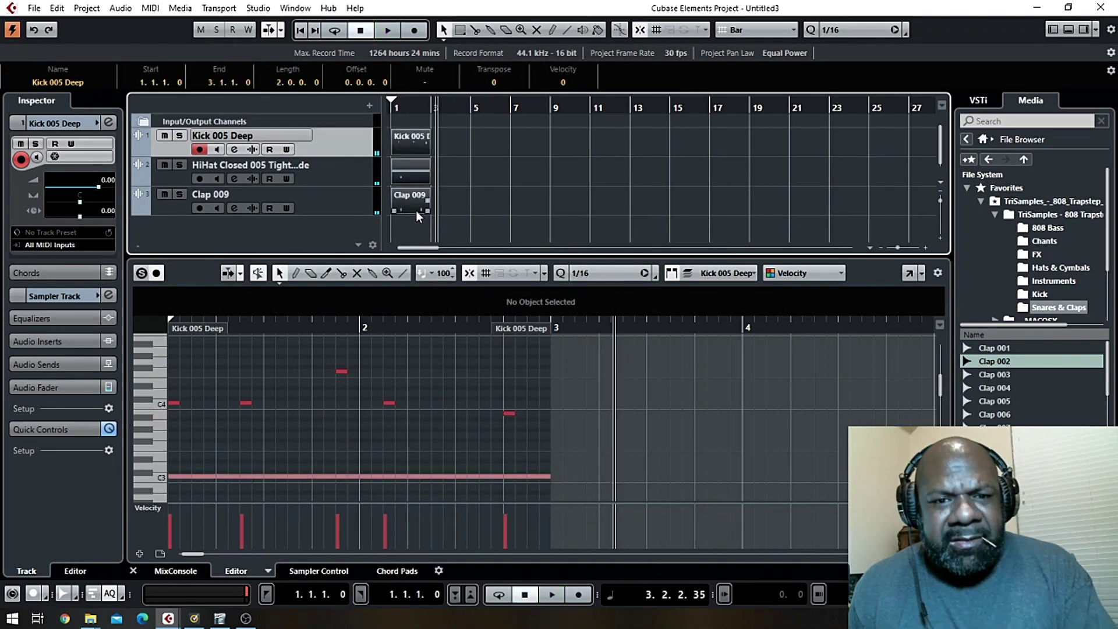
pyautogui.hotkey('ctrl', 'd')
pyautogui.hotkey('ctrl', 'd')
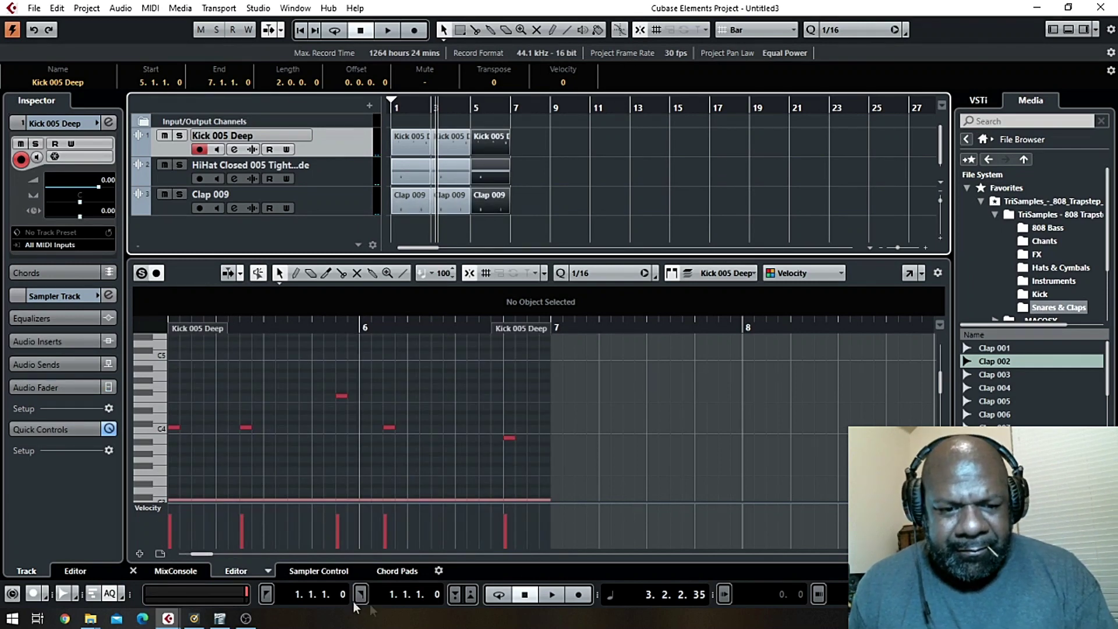
pyautogui.press('space')
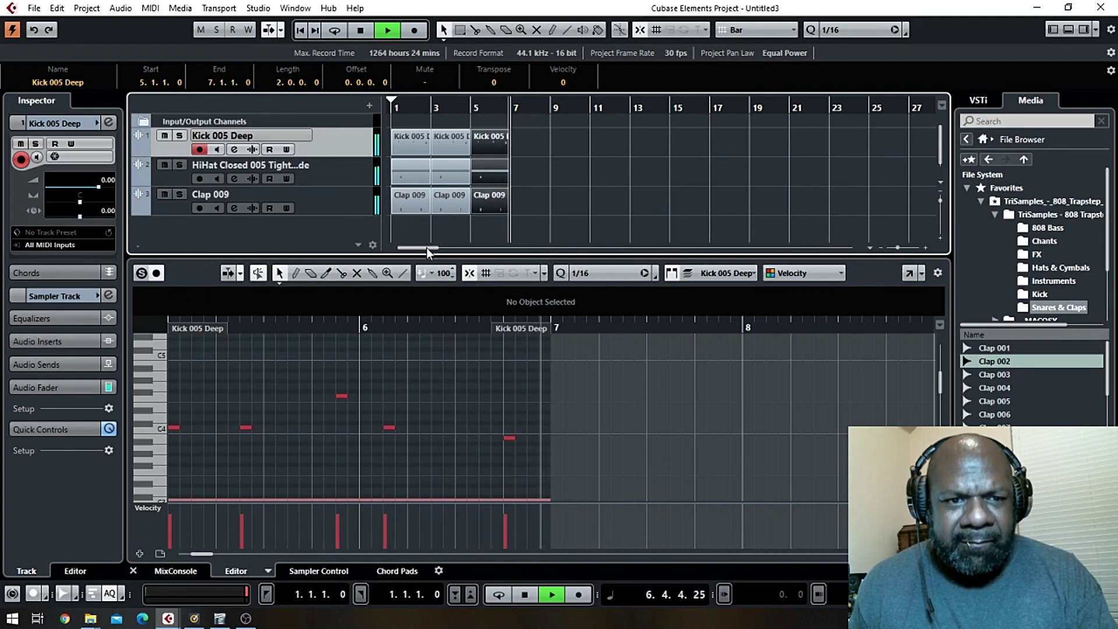
pyautogui.press('space')
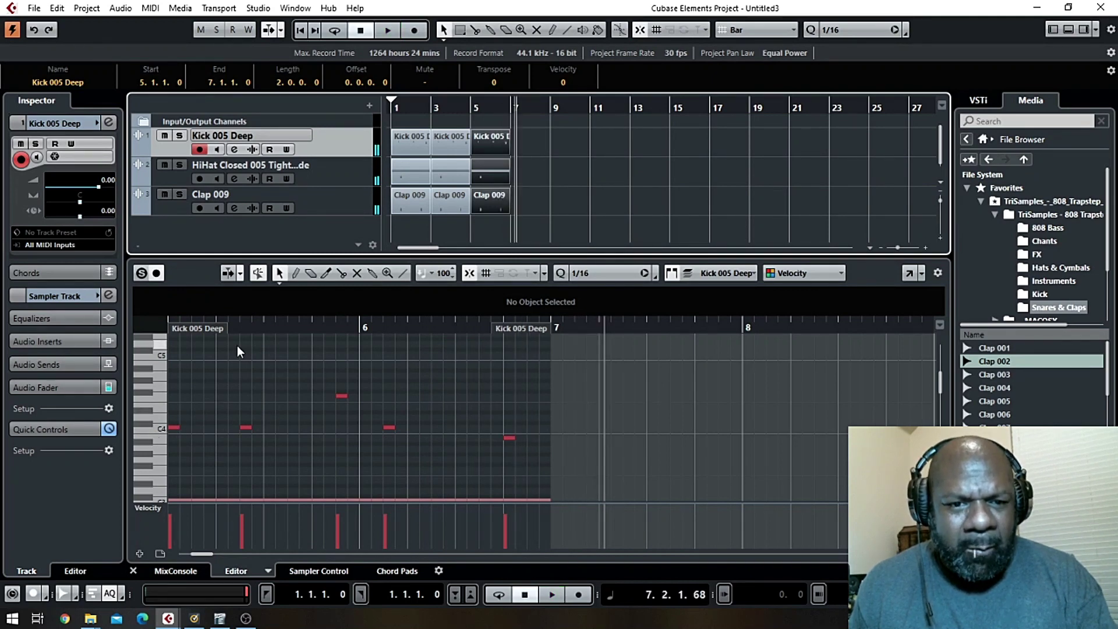
# Add a D#4 kick note at 5.1.3.0 and play from the start.
pyautogui.click(295, 275)
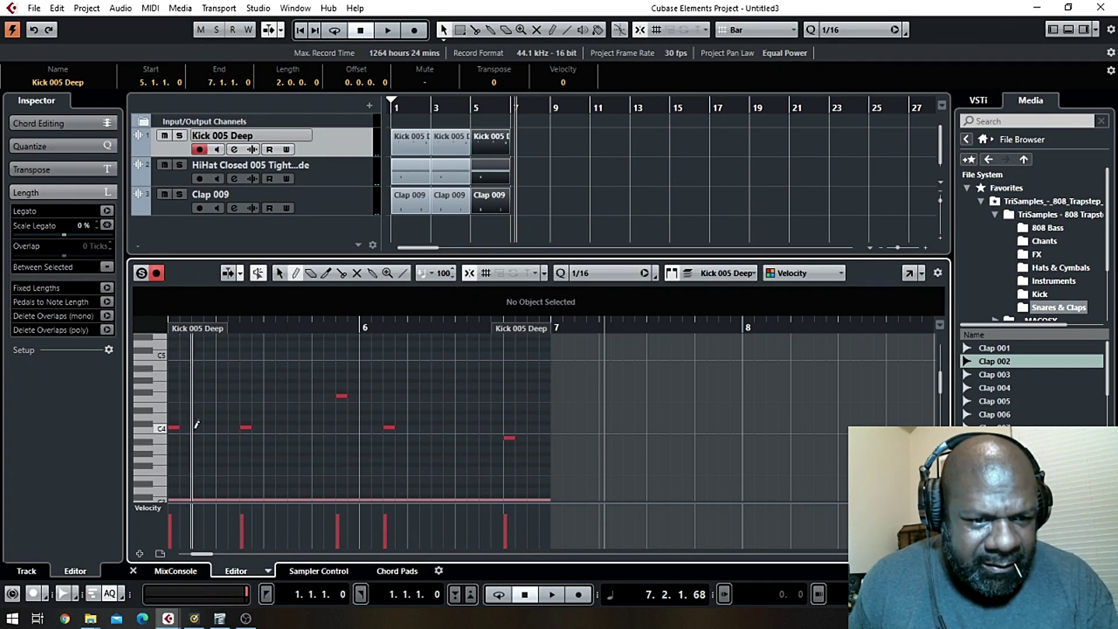
pyautogui.click(196, 412)
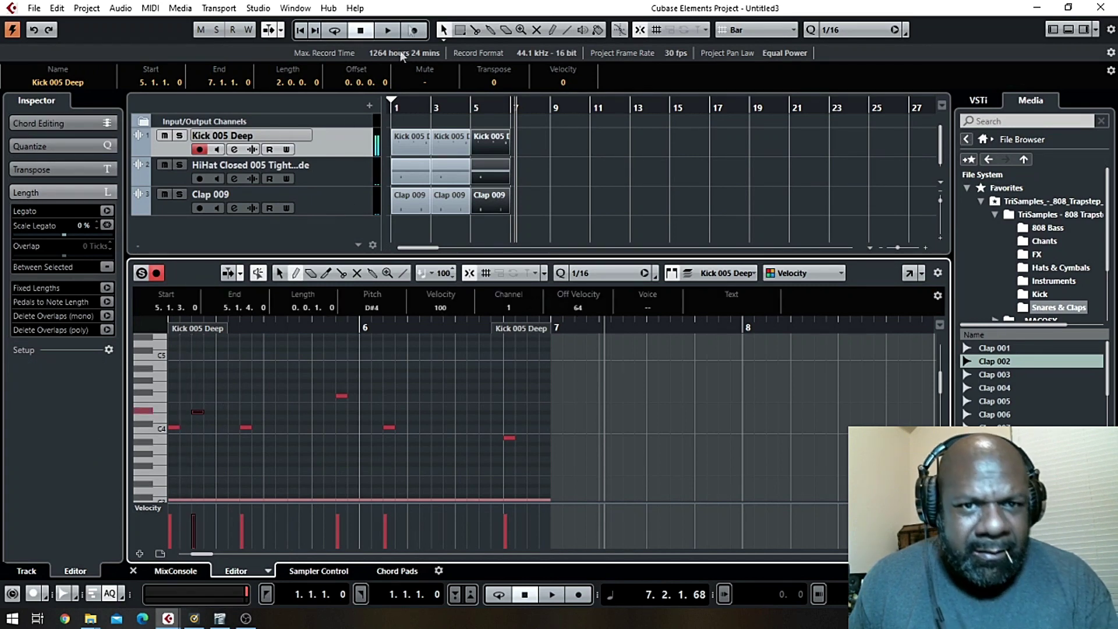
pyautogui.click(300, 31)
pyautogui.press('space')
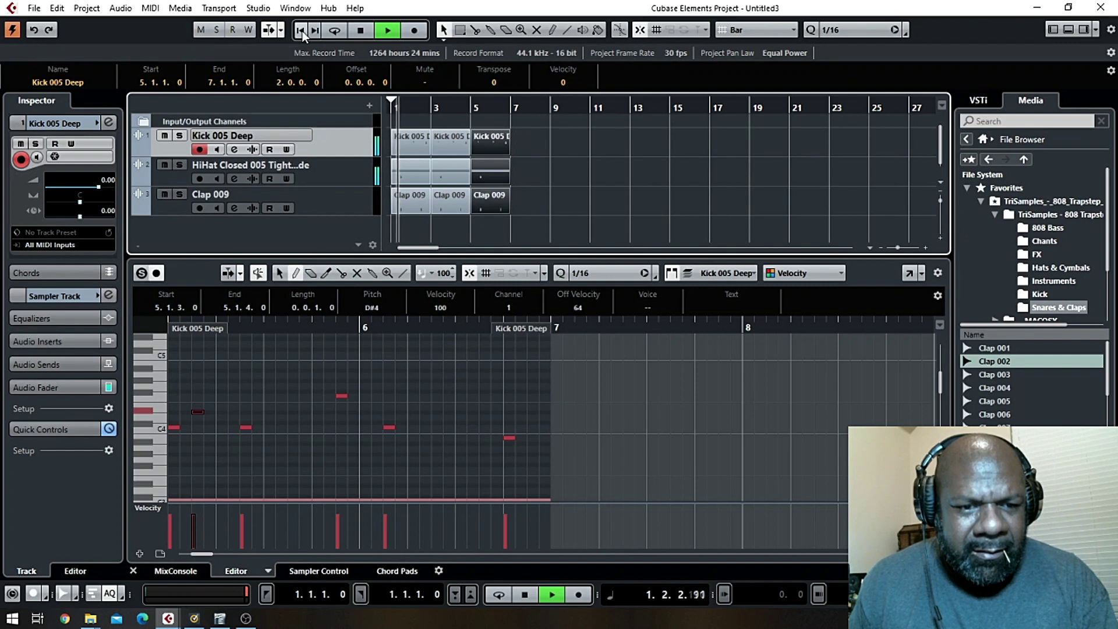
pyautogui.press('space')
pyautogui.click(300, 30)
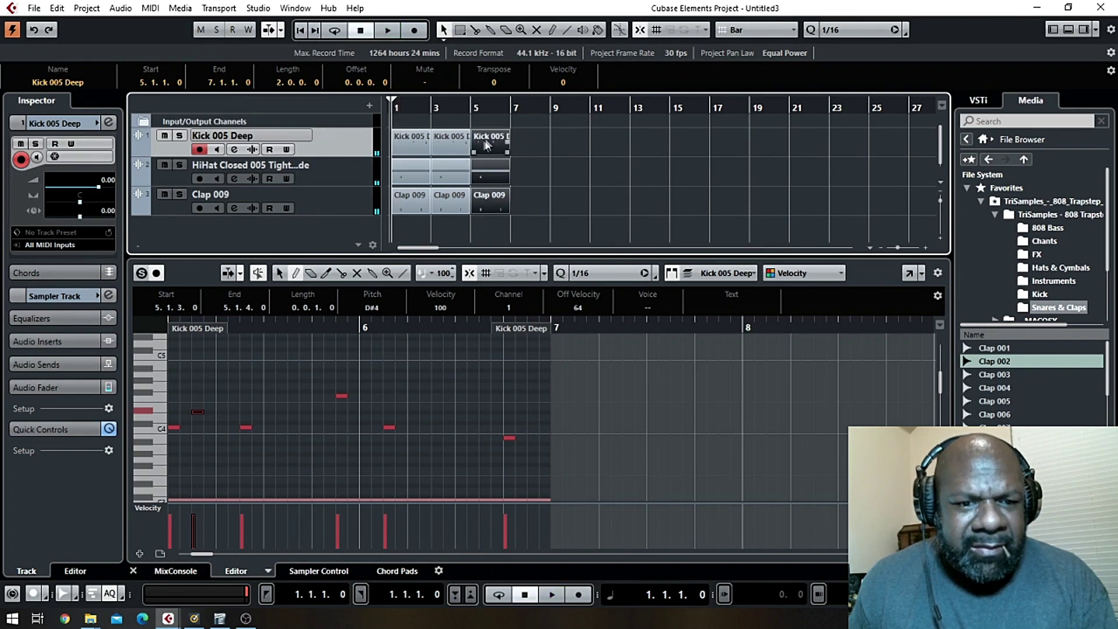
pyautogui.press('space')
# Add a C4 kick note at 3.2.1.0 in the second kick part and play the loop.
pyautogui.click(449, 145)
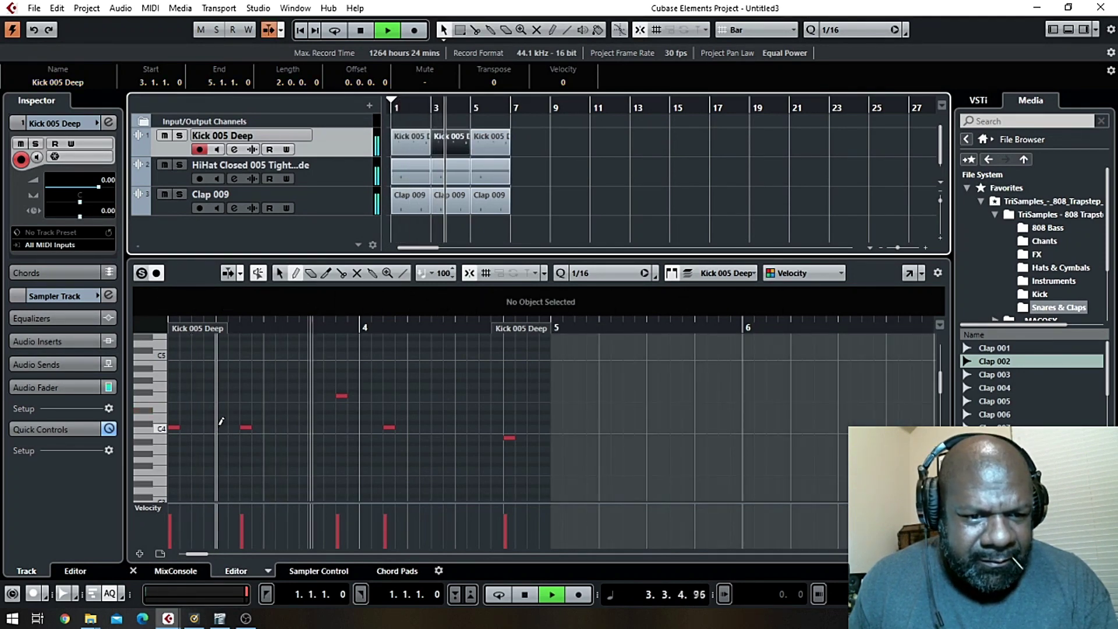
pyautogui.click(220, 426)
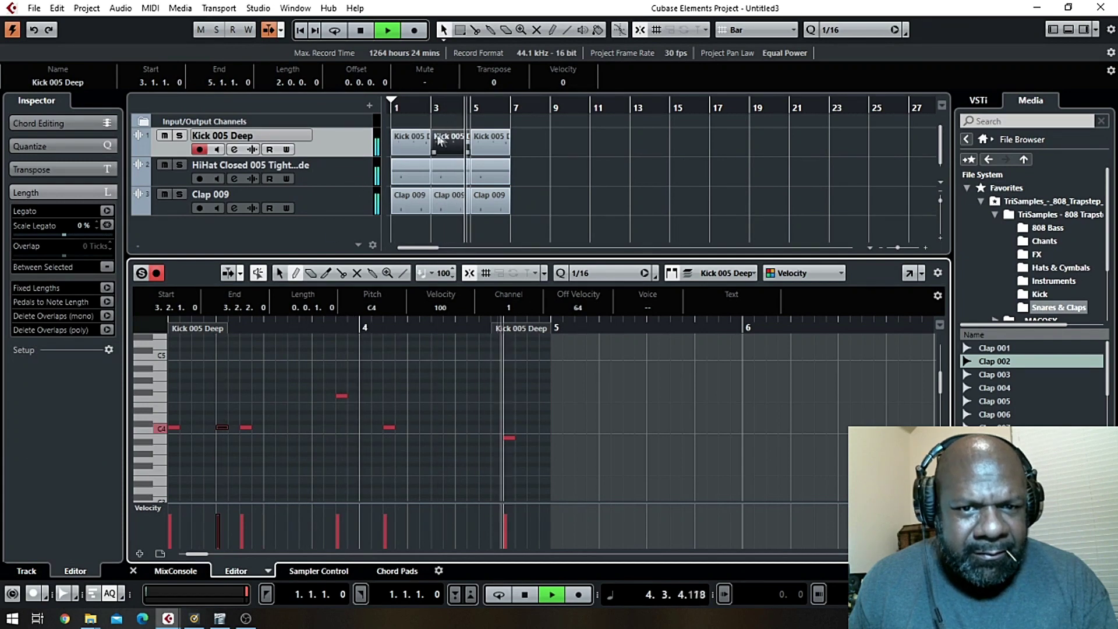
pyautogui.click(360, 30)
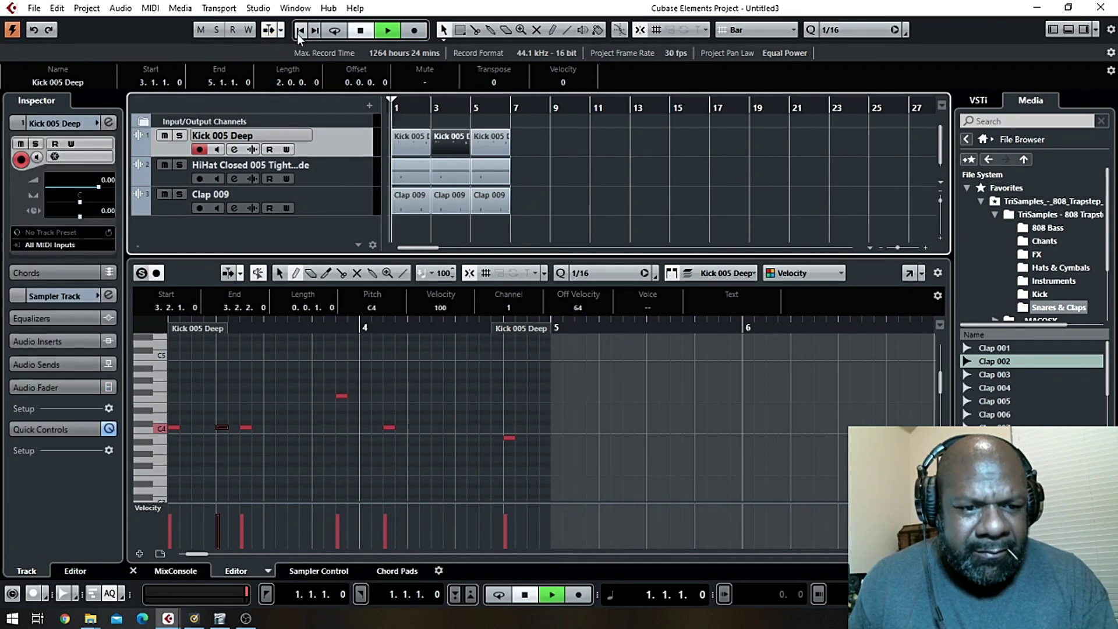
pyautogui.press('space')
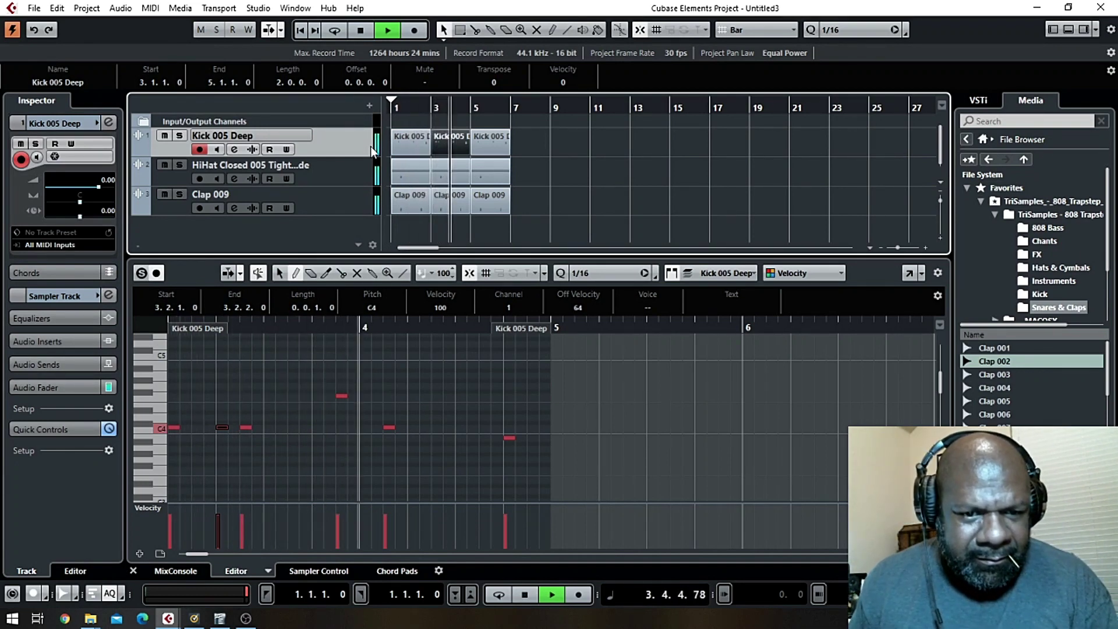
pyautogui.click(361, 29)
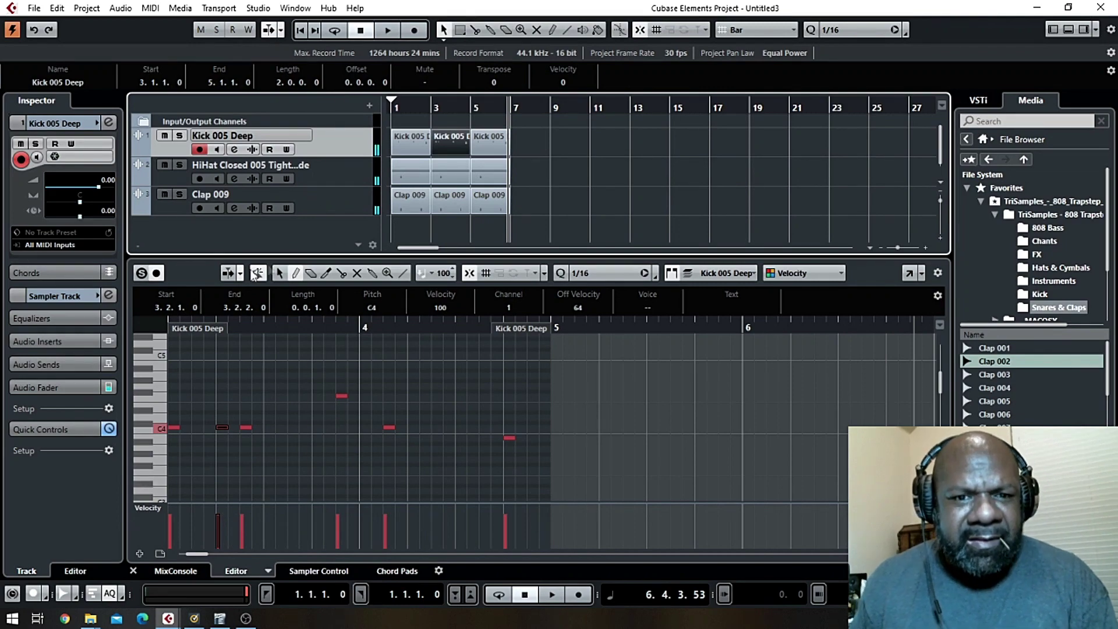
# Set a bar 1–7 cycle range and erase the third kick, clap and hi-hat parts at bar 5.
pyautogui.moveTo(515, 254); pyautogui.dragTo(517, 358)
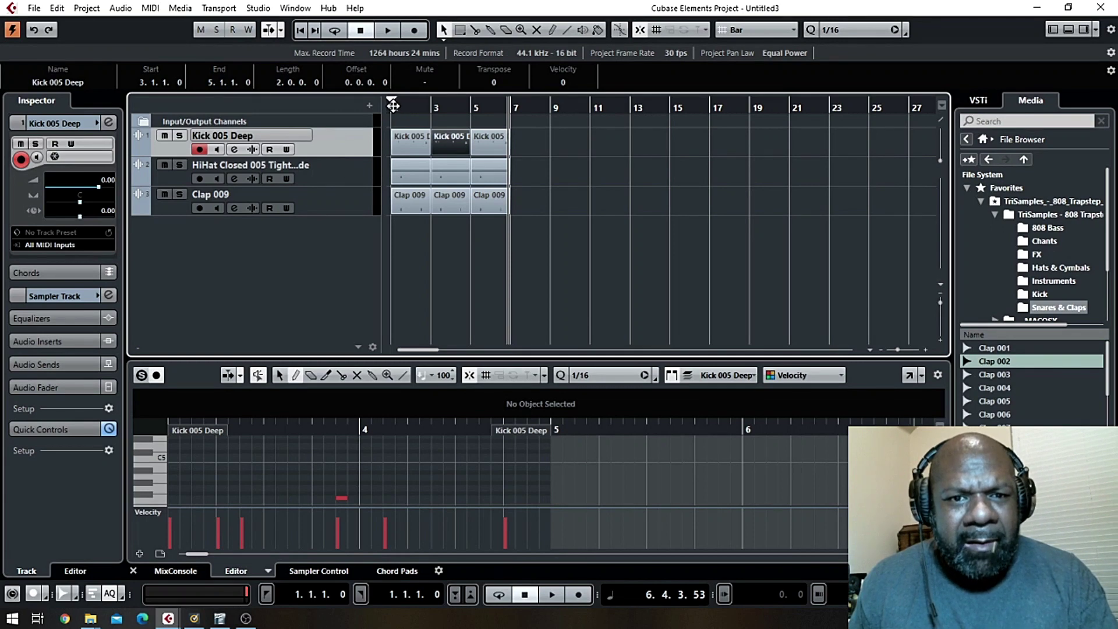
pyautogui.moveTo(393, 98); pyautogui.dragTo(507, 95)
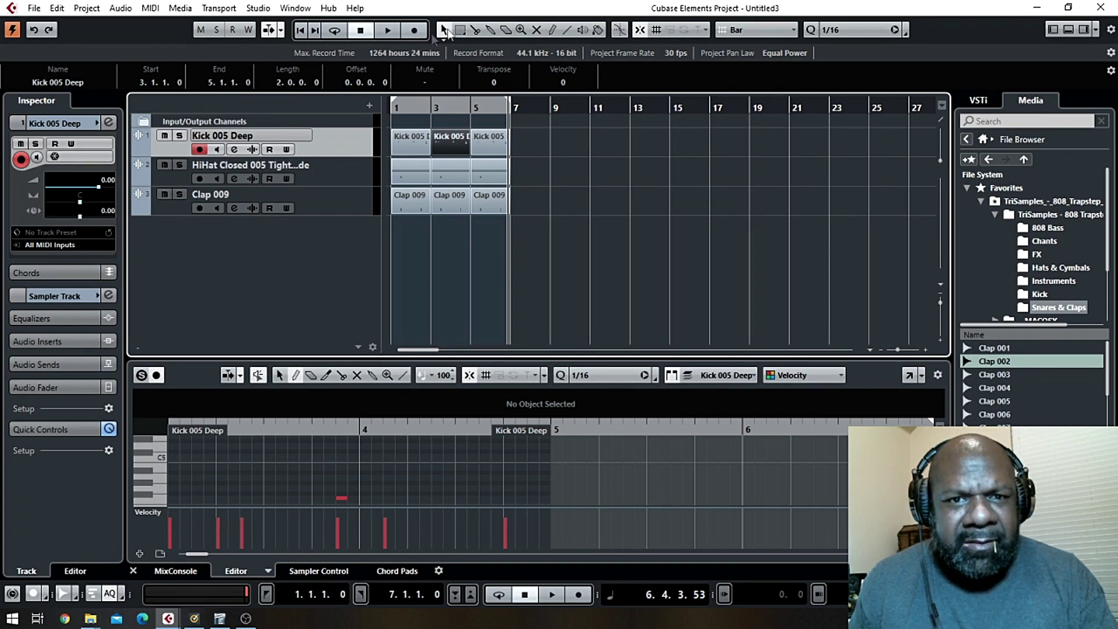
pyautogui.click(504, 29)
pyautogui.click(489, 140)
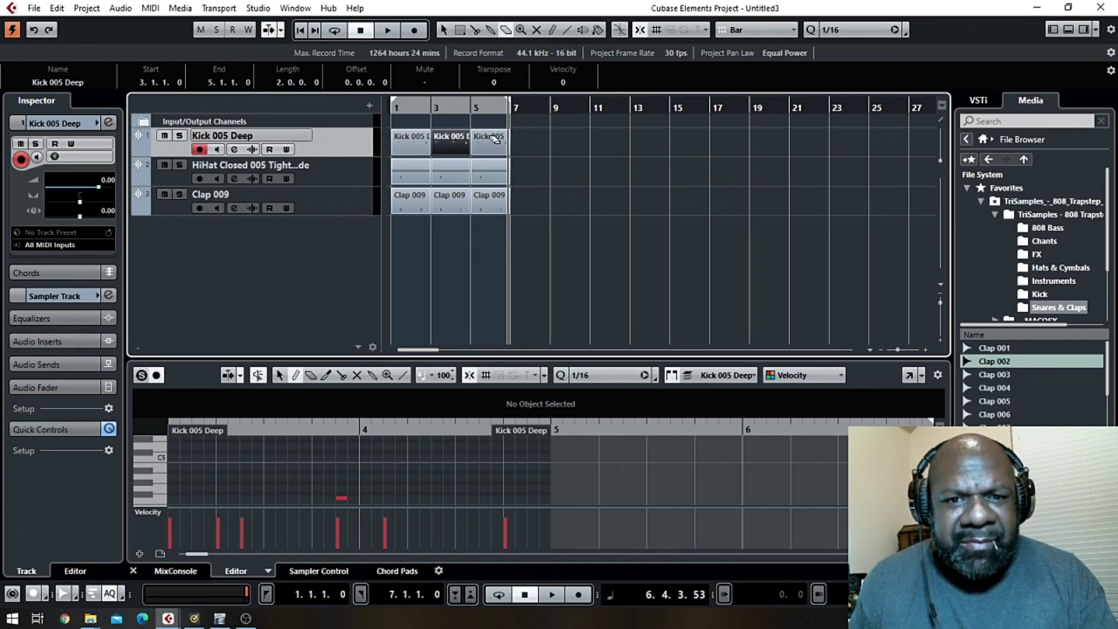
pyautogui.click(496, 212)
pyautogui.click(494, 175)
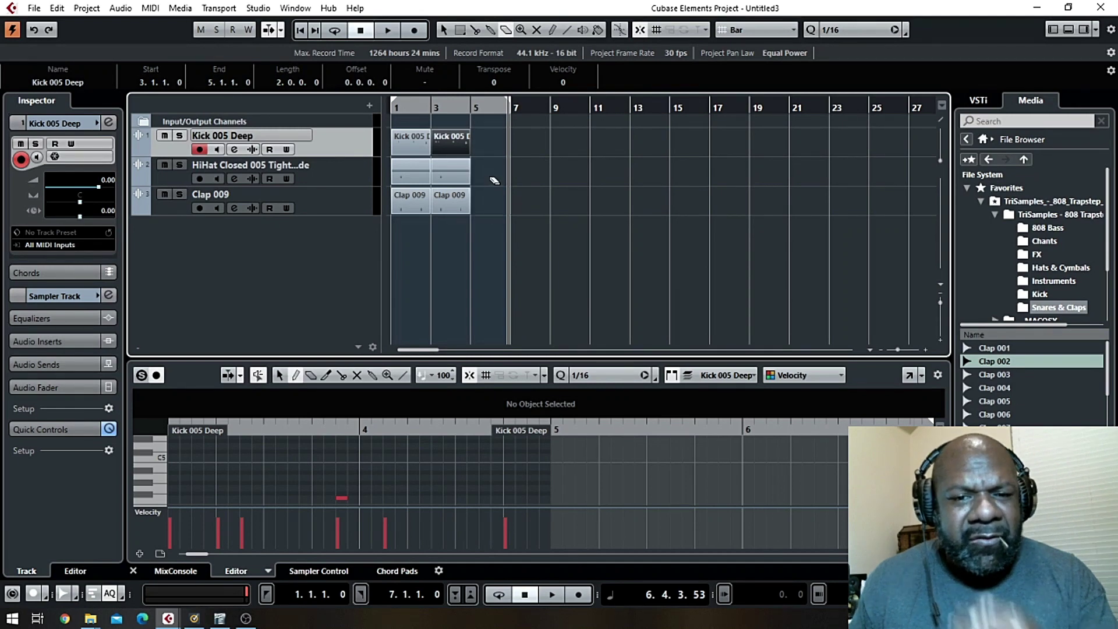
pyautogui.click(445, 29)
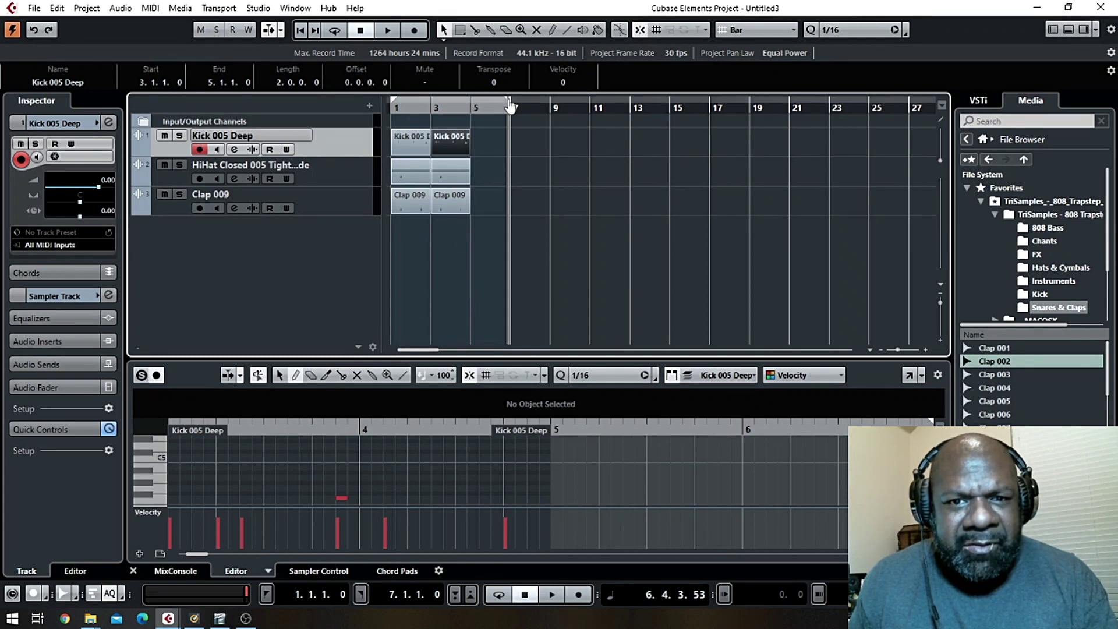
# End the cycle range at bar 5, play the loop, and disable Kick record-enable.
pyautogui.moveTo(510, 106); pyautogui.dragTo(471, 109)
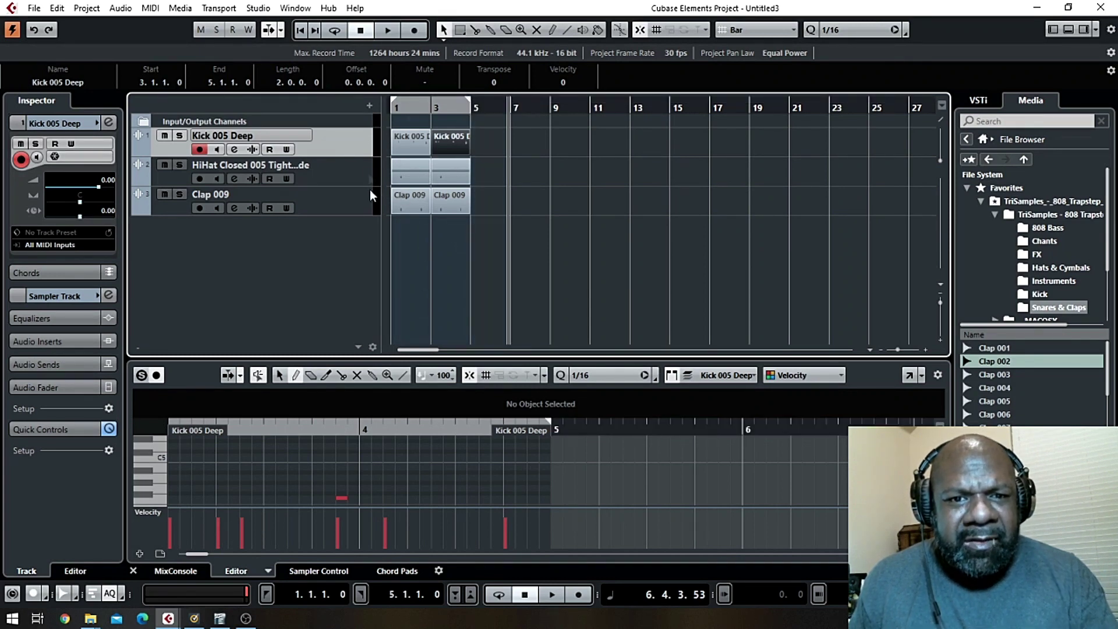
pyautogui.click(526, 594)
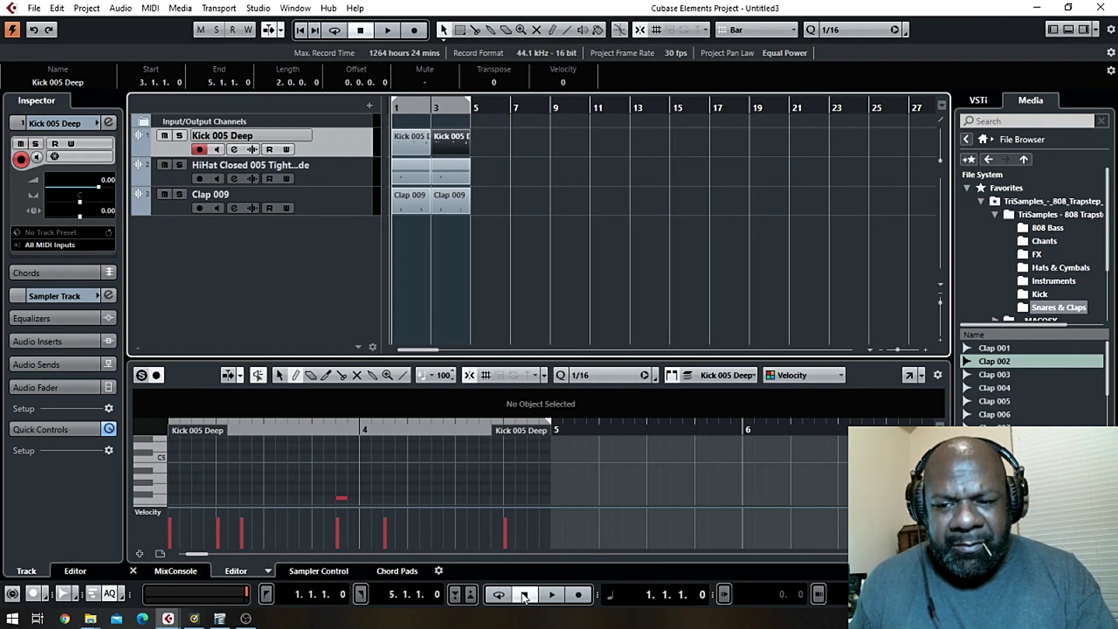
pyautogui.press('space')
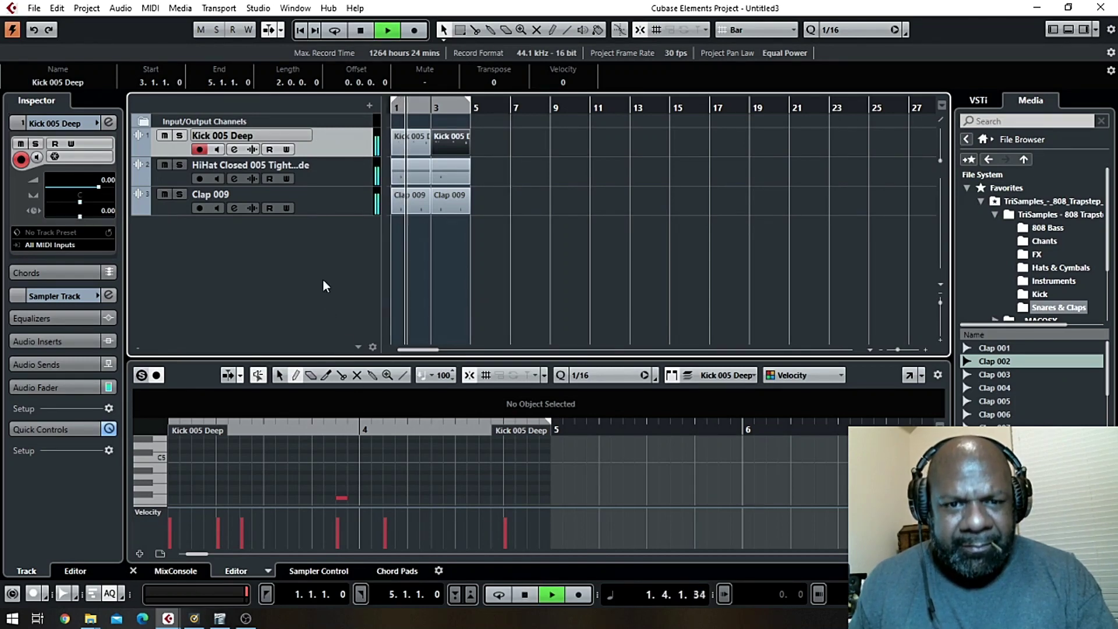
pyautogui.press('space')
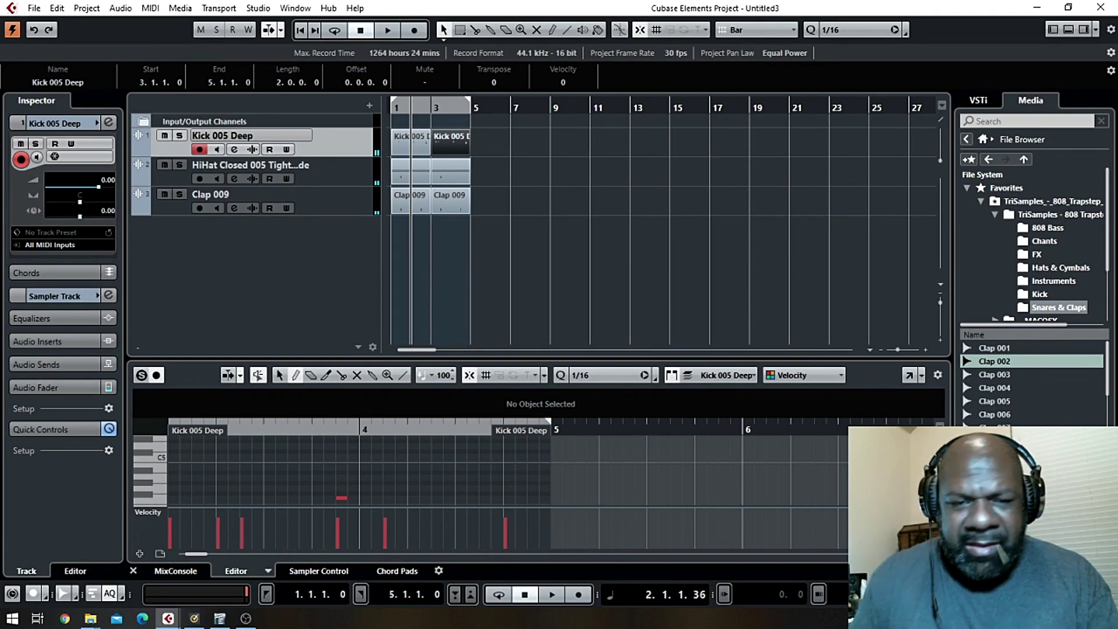
pyautogui.press('space')
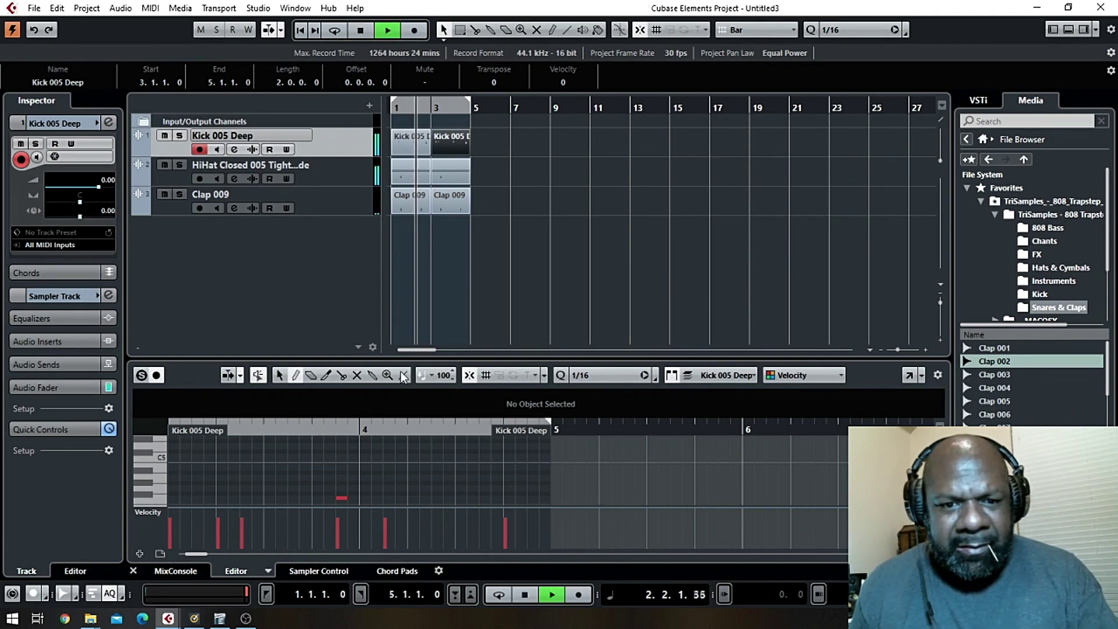
pyautogui.click(524, 595)
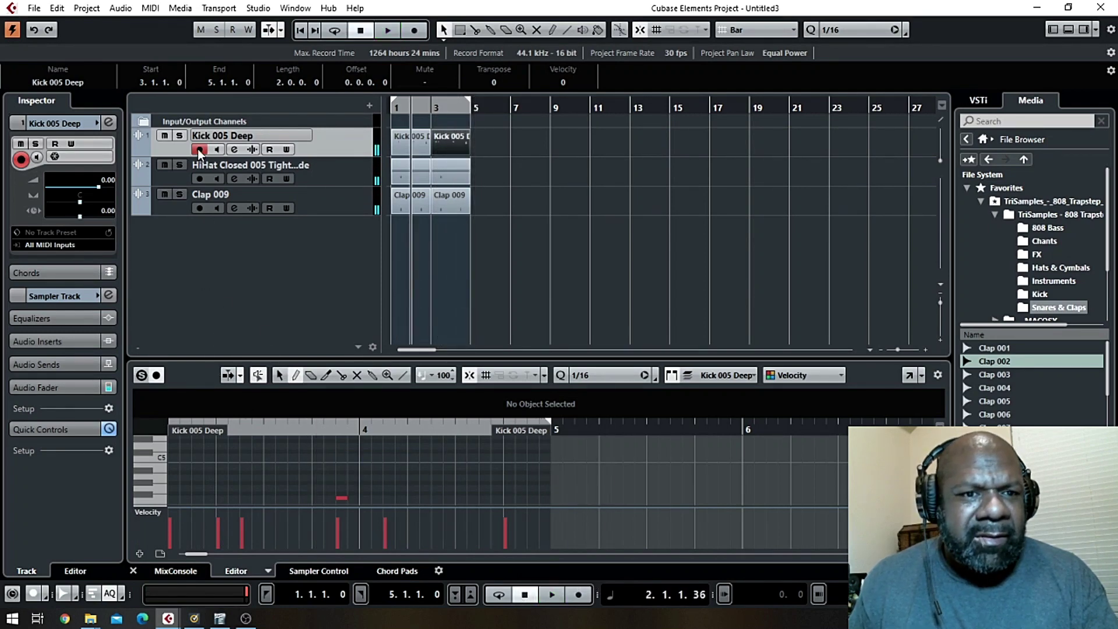
pyautogui.click(187, 305)
# Export the audio mixdown as 'drum loop', importing it into the Pool and as an audio track.
pyautogui.click(33, 9)
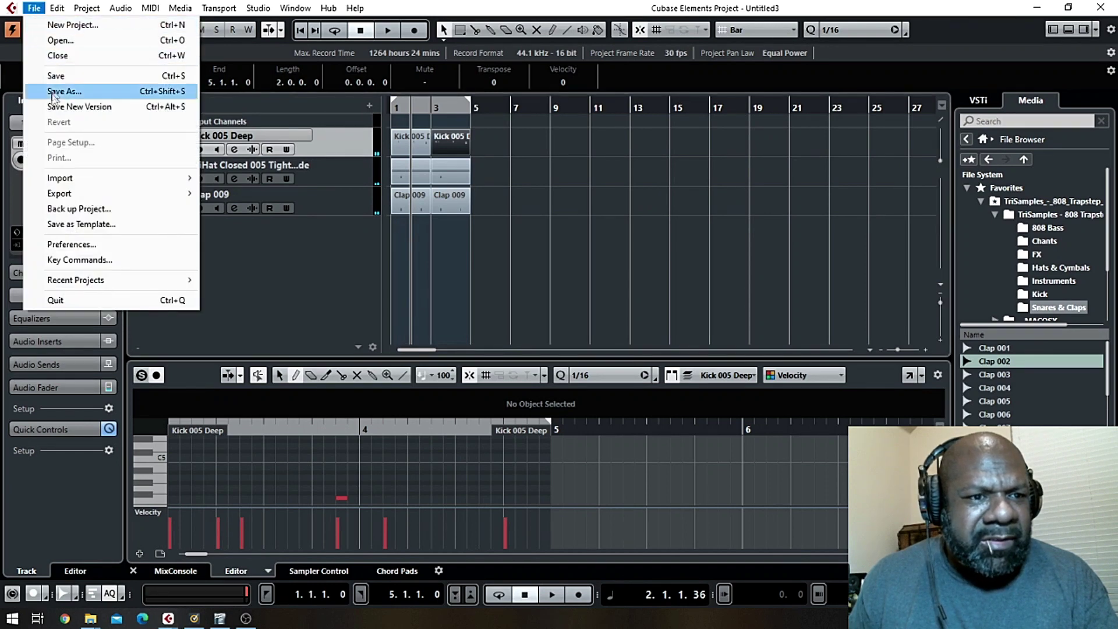
pyautogui.moveTo(58, 194)
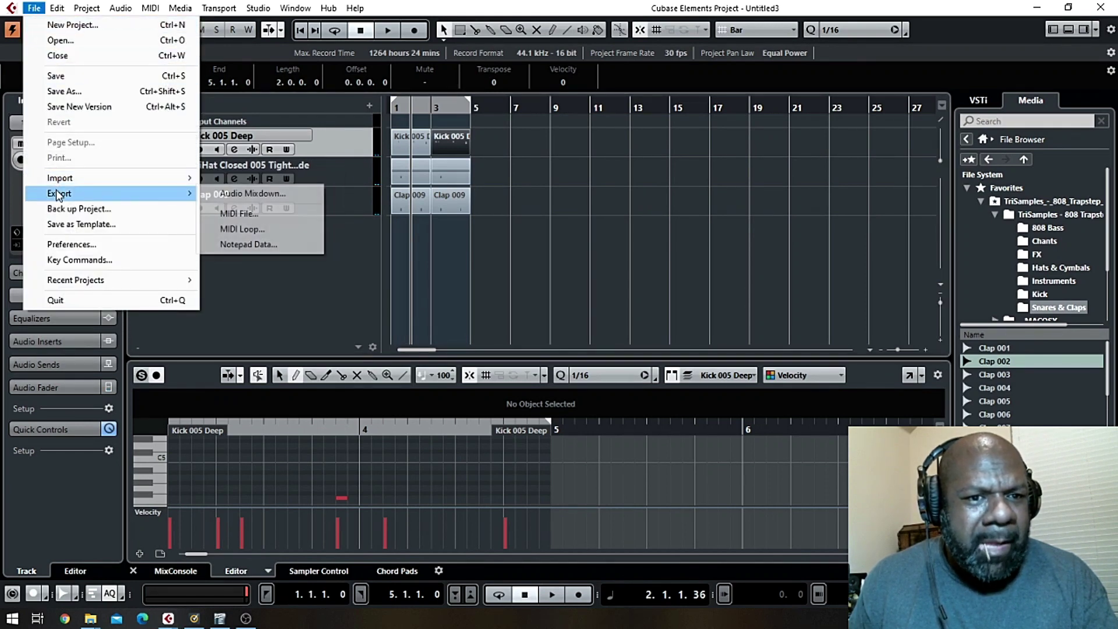
pyautogui.click(238, 192)
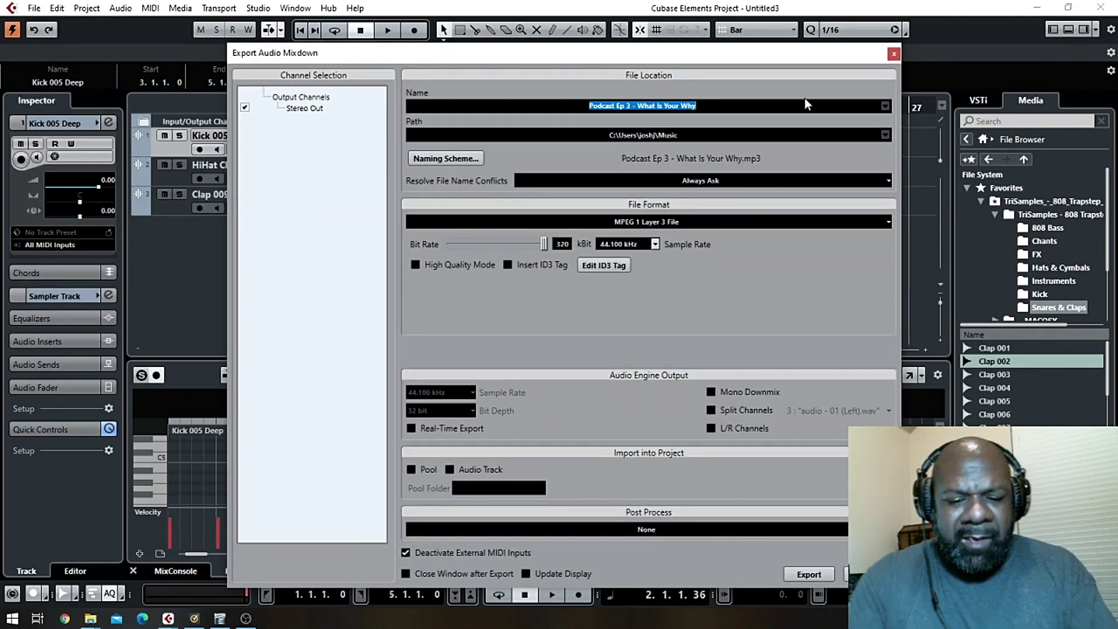
pyautogui.write('dr')
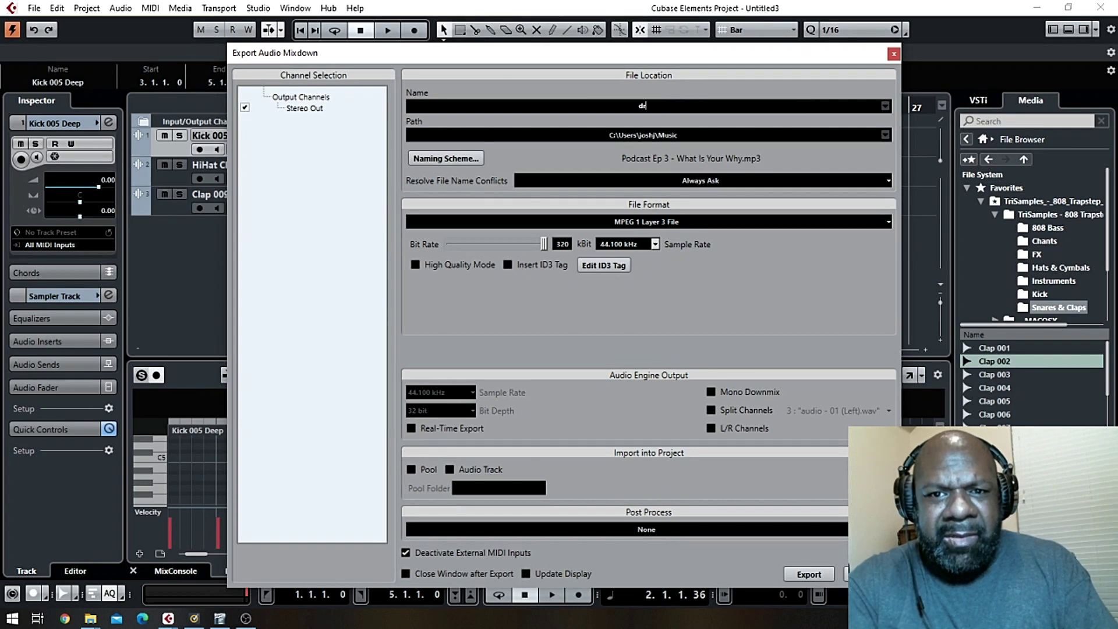
pyautogui.write('um loop')
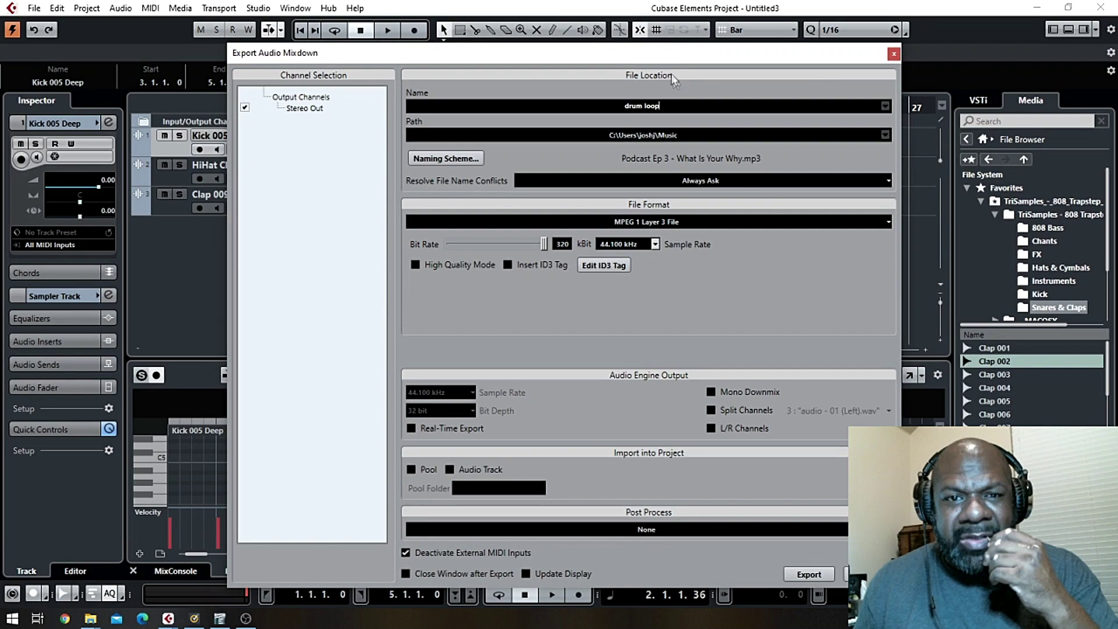
pyautogui.moveTo(659, 59); pyautogui.dragTo(659, 20)
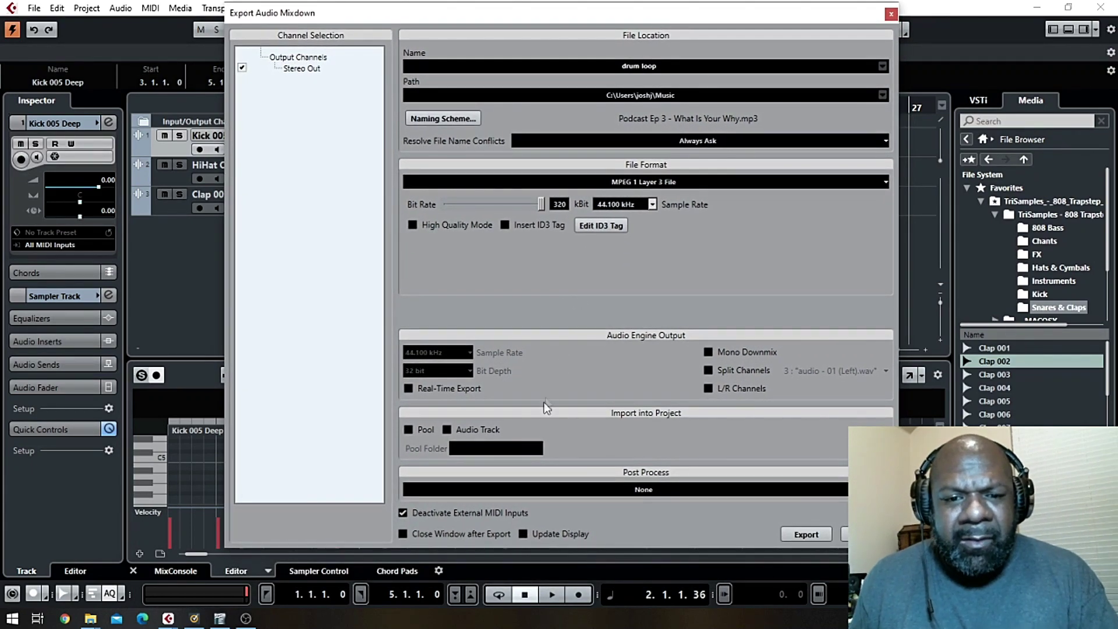
pyautogui.click(408, 430)
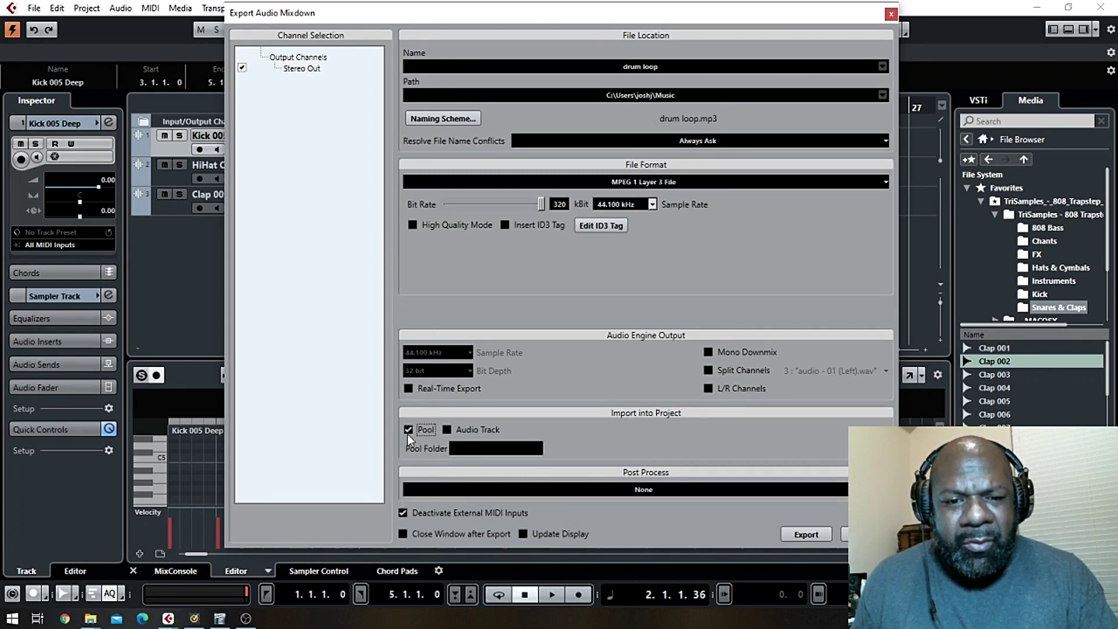
pyautogui.click(448, 429)
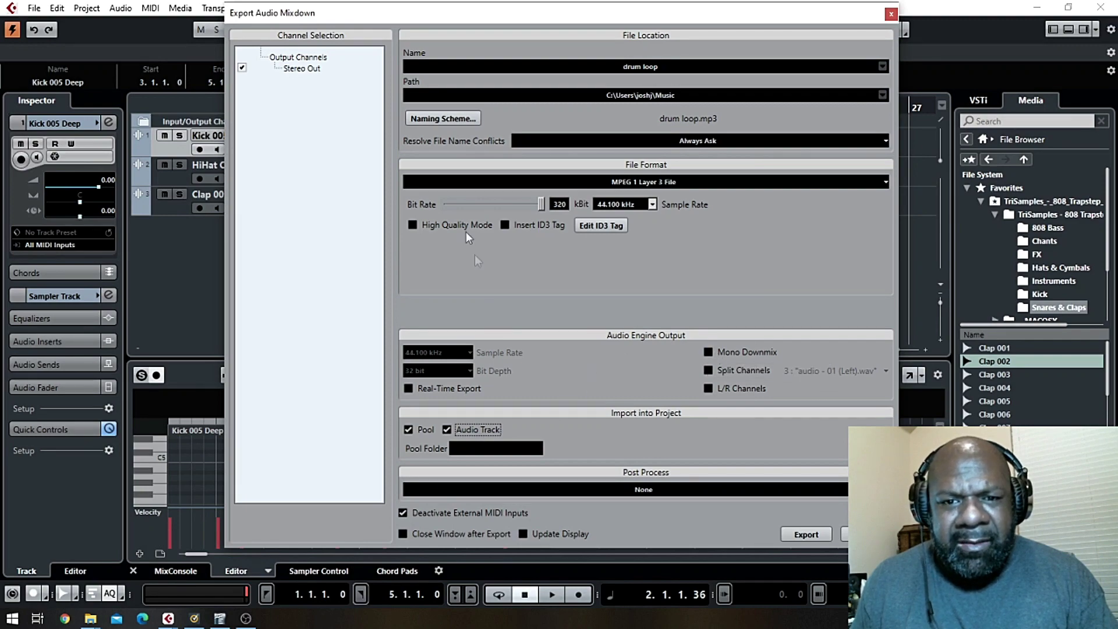
pyautogui.click(806, 534)
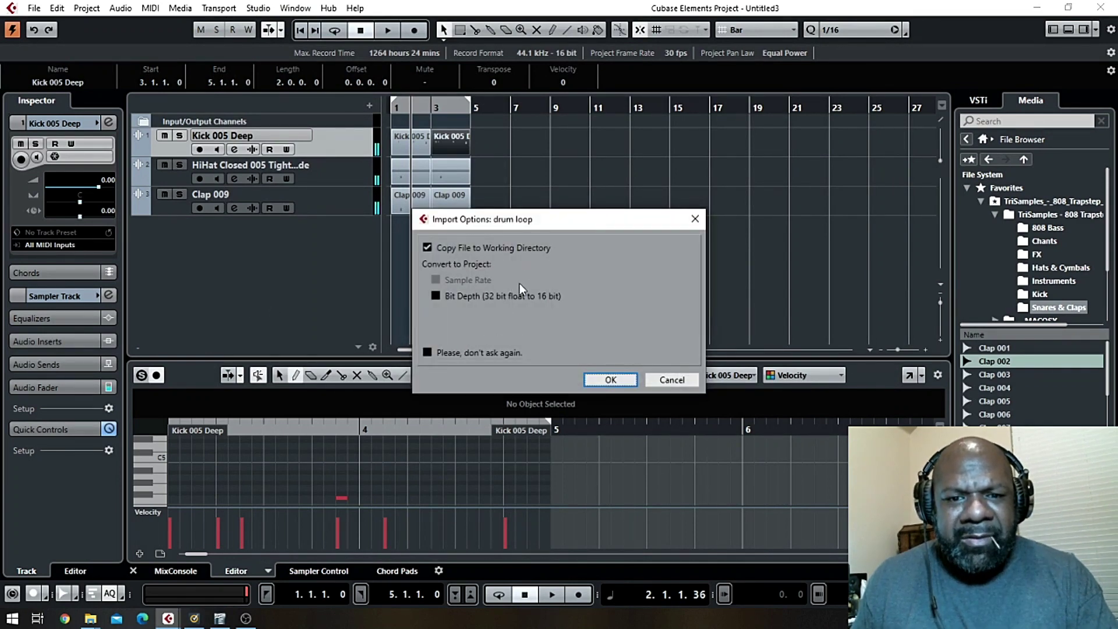
# Accept the import options, close the export window, and solo the new drum loop track.
pyautogui.click(596, 376)
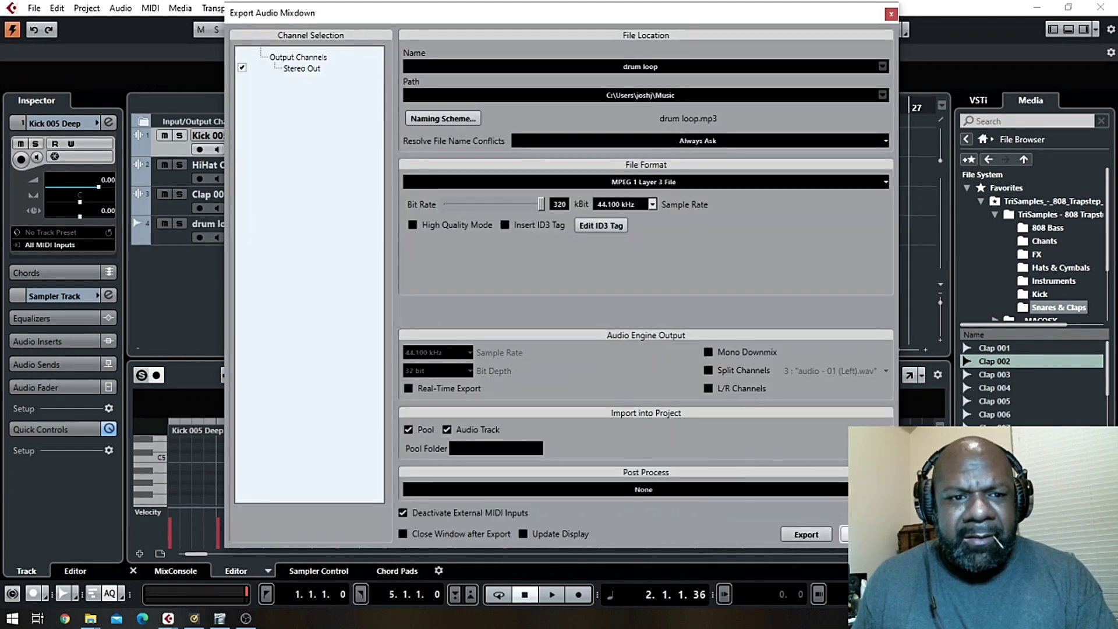
pyautogui.click(844, 534)
pyautogui.click(344, 240)
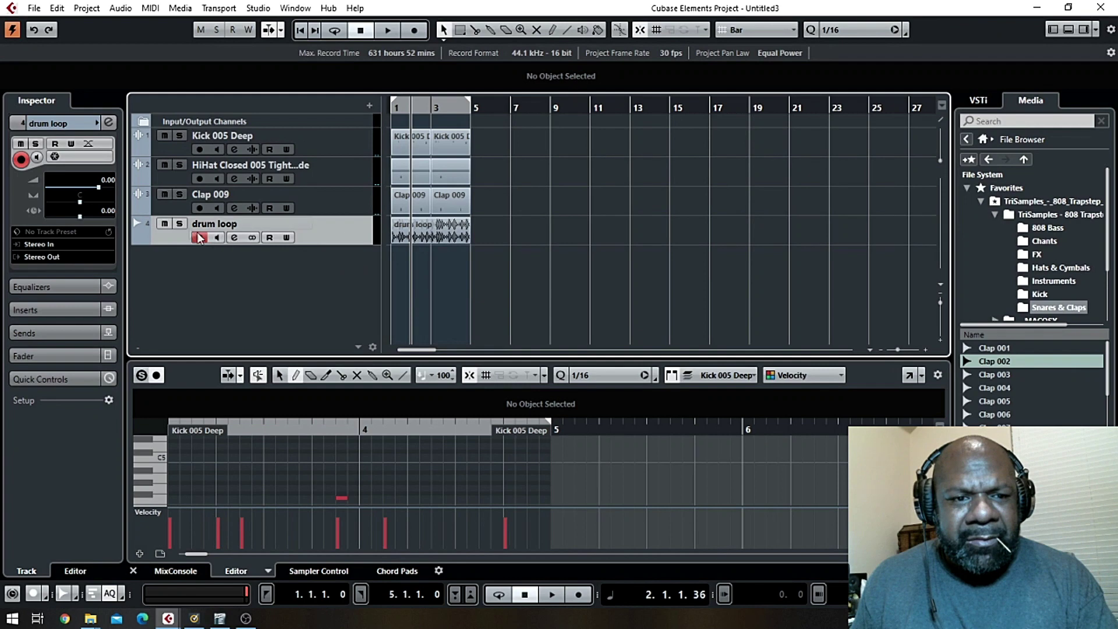
pyautogui.click(180, 224)
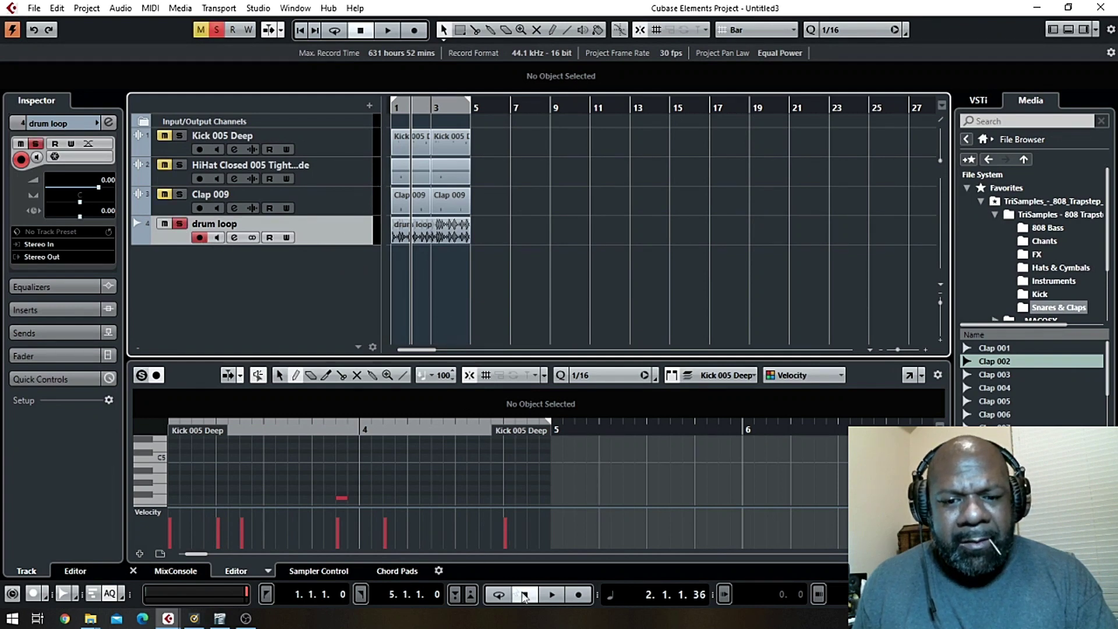
# Play the drum loop from the project start, stop it, and enlarge the lower editor area.
pyautogui.click(301, 30)
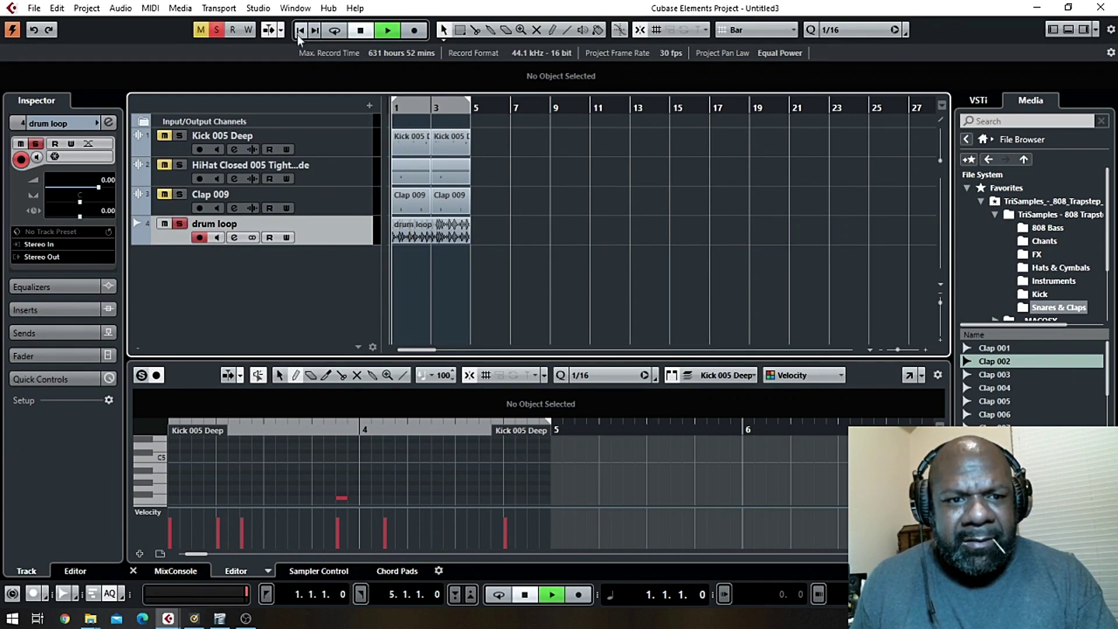
pyautogui.press('space')
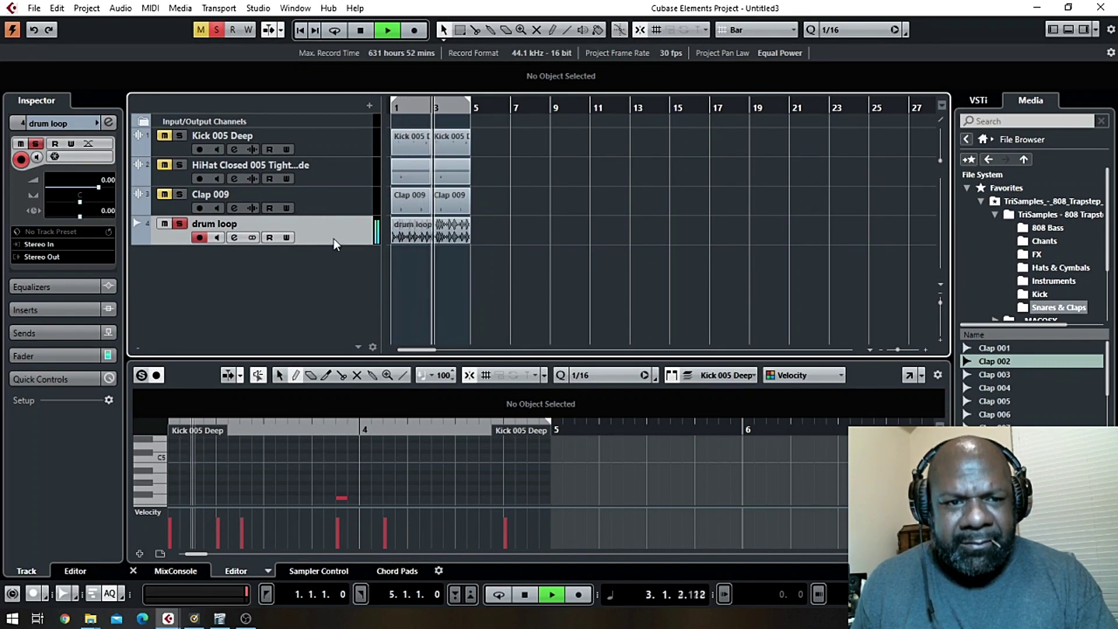
pyautogui.click(417, 235)
pyautogui.press('space')
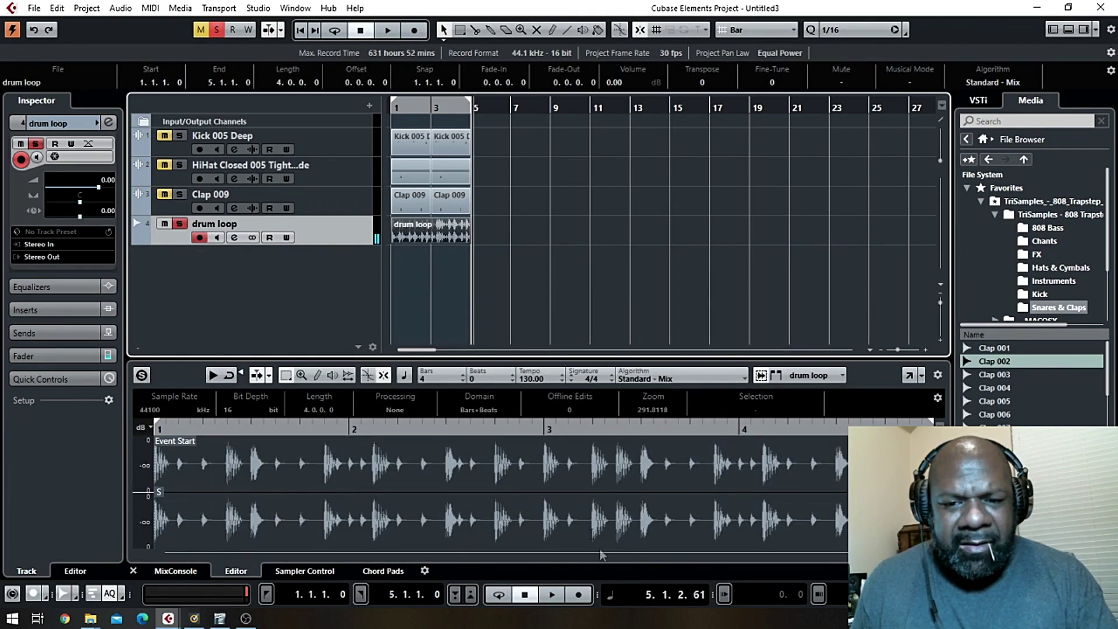
pyautogui.moveTo(587, 357); pyautogui.dragTo(506, 322)
# Open the drum loop channel settings and dip the low-mid EQ band near 265 Hz during playback.
pyautogui.click(187, 573)
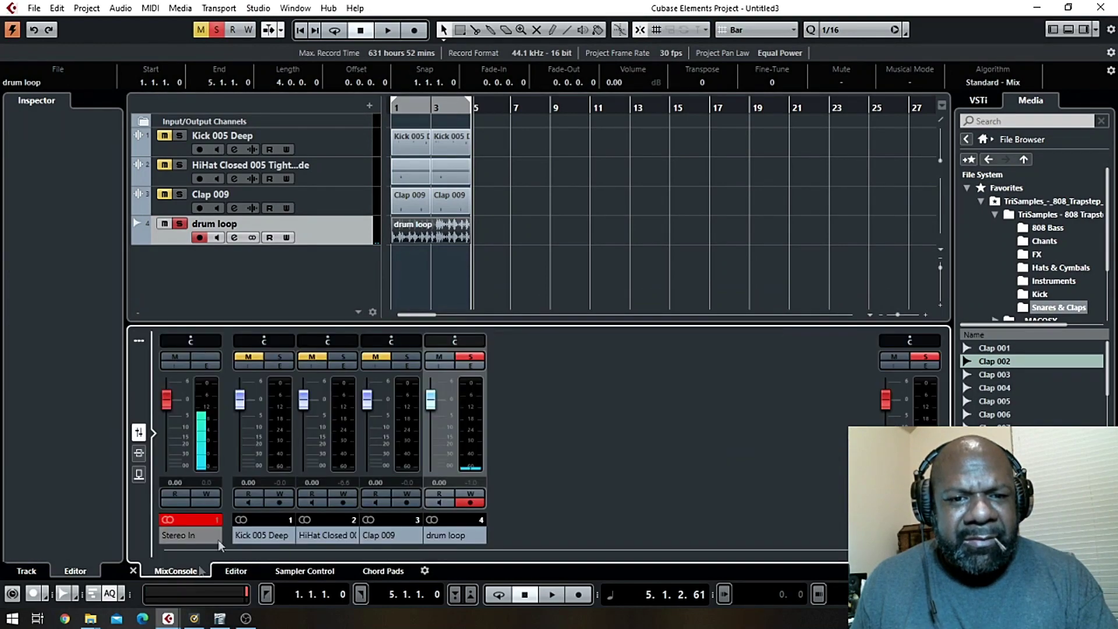
pyautogui.click(473, 367)
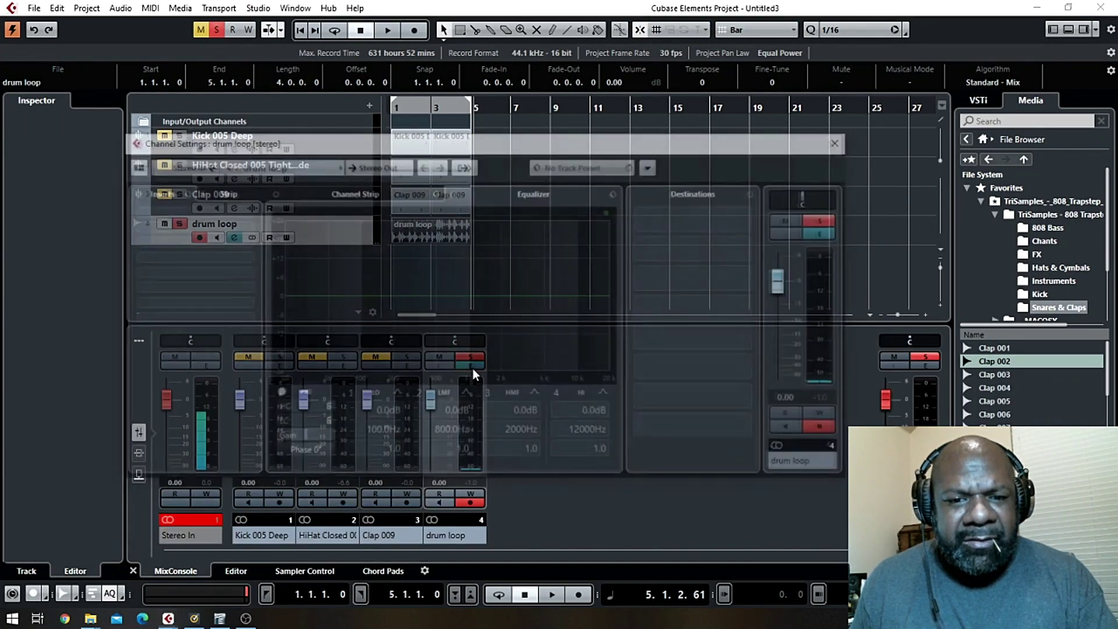
pyautogui.press('space')
pyautogui.moveTo(454, 295); pyautogui.dragTo(405, 295)
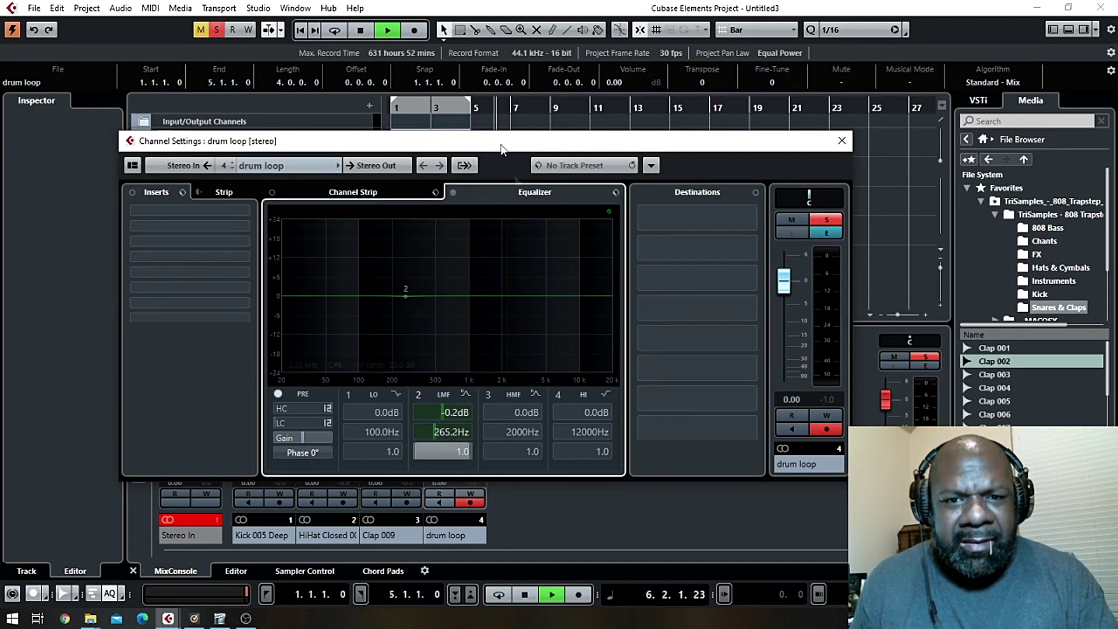
pyautogui.click(841, 141)
# Replay from the start and set the EQ: +4.6 dB at 3085 Hz, +4.8 dB at 9496 Hz, -3.1 dB at 222 Hz.
pyautogui.click(360, 29)
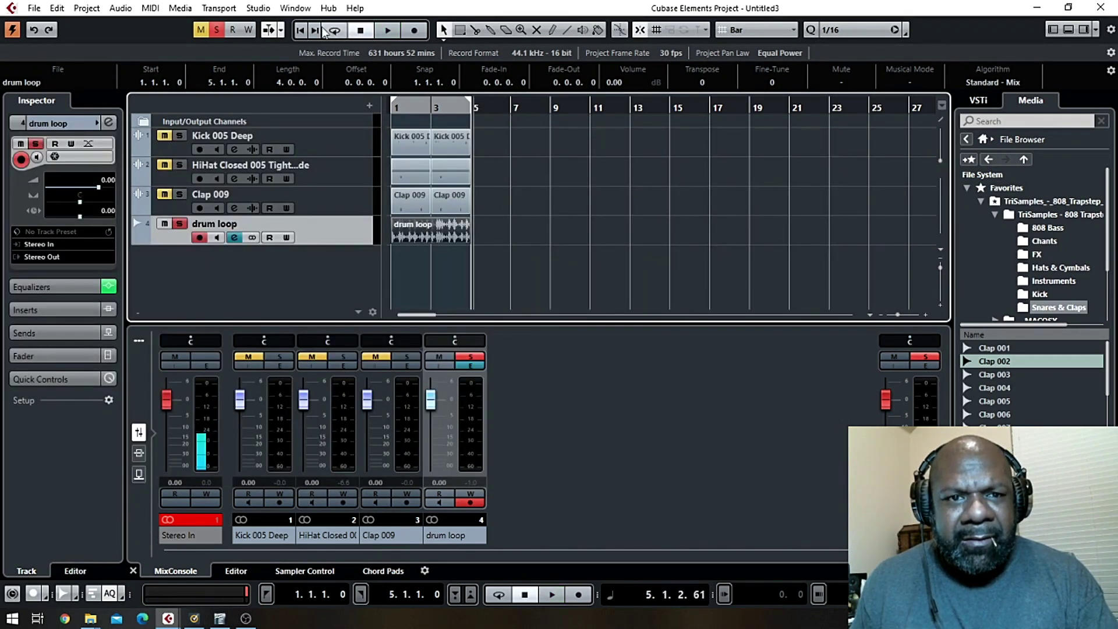
pyautogui.click(300, 29)
pyautogui.press('space')
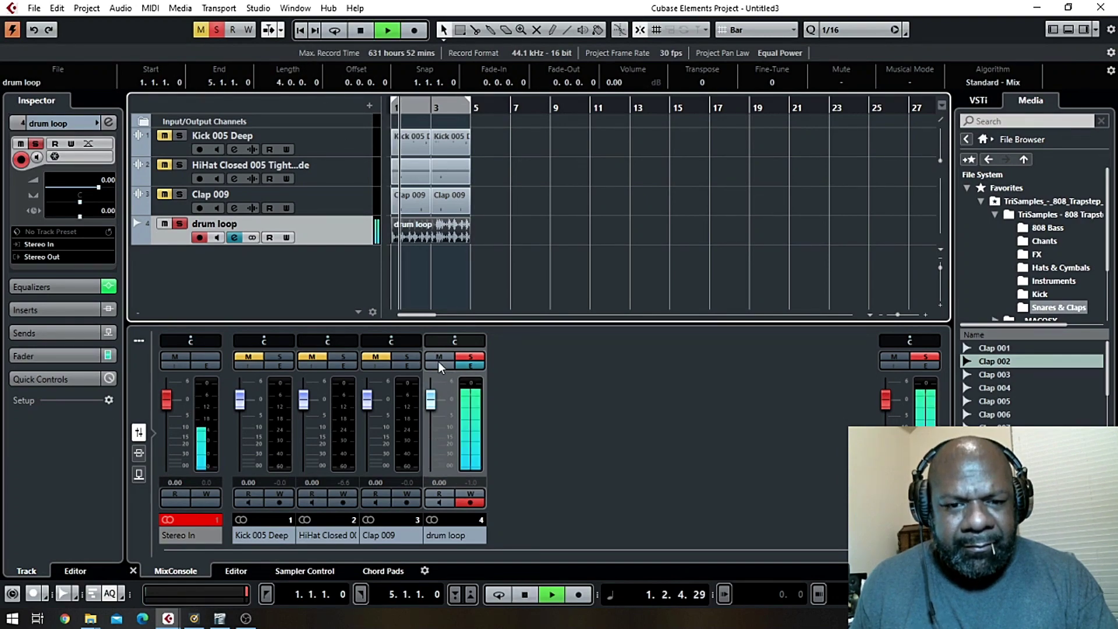
pyautogui.click(468, 366)
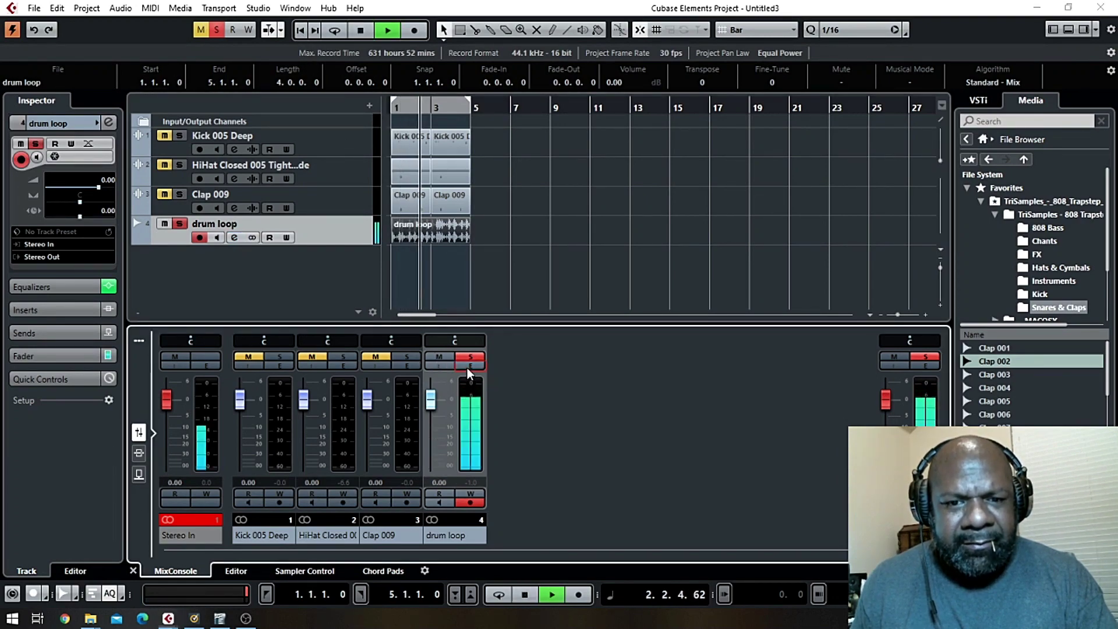
pyautogui.moveTo(518, 294); pyautogui.dragTo(523, 281)
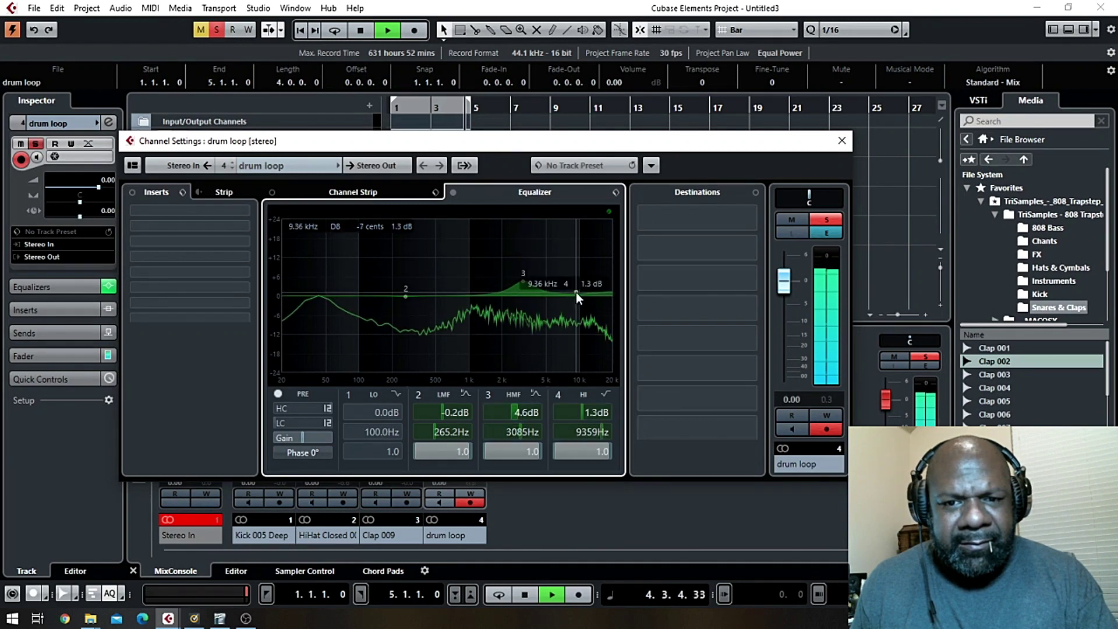
pyautogui.moveTo(576, 292); pyautogui.dragTo(576, 281)
pyautogui.moveTo(405, 297); pyautogui.dragTo(397, 307)
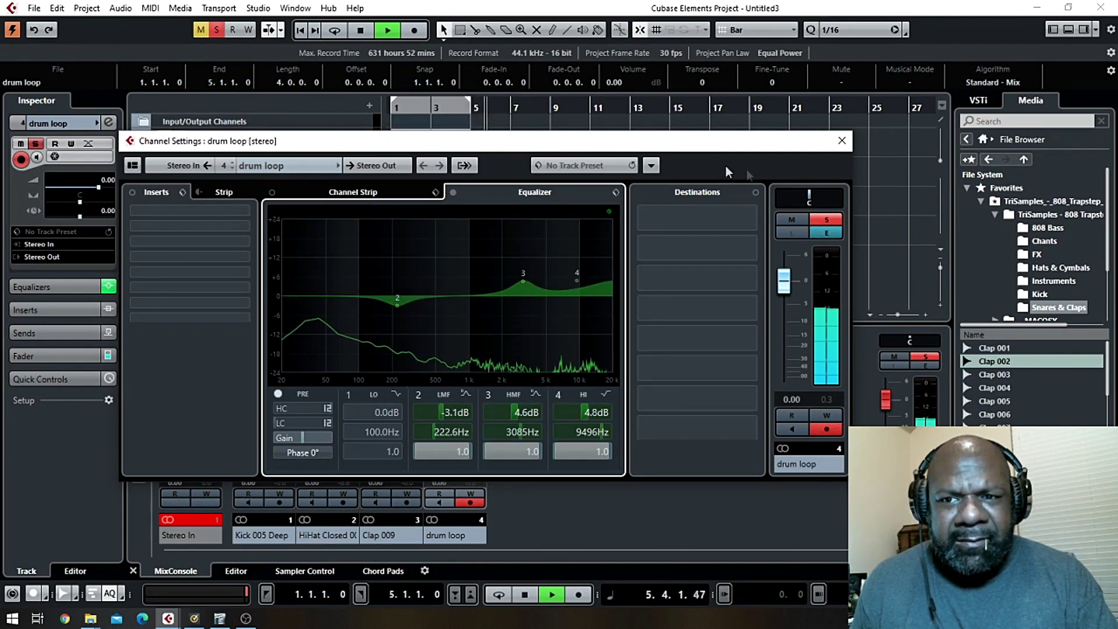
pyautogui.click(224, 221)
# Insert a Compressor on the drum loop channel and raise its threshold while replaying from the start.
pyautogui.click(151, 272)
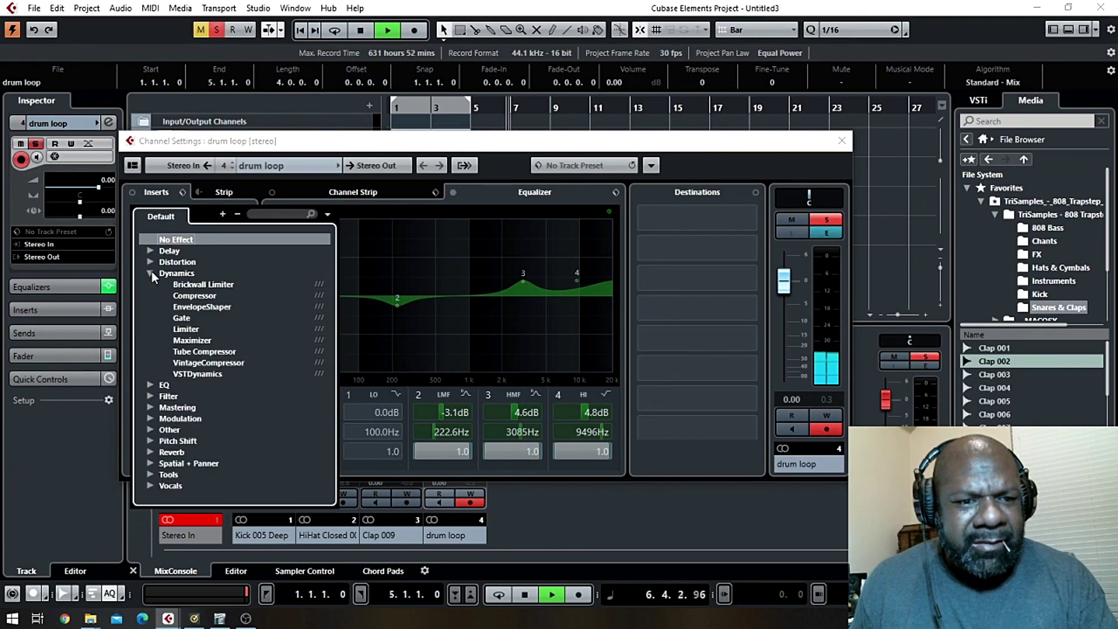
pyautogui.click(198, 295)
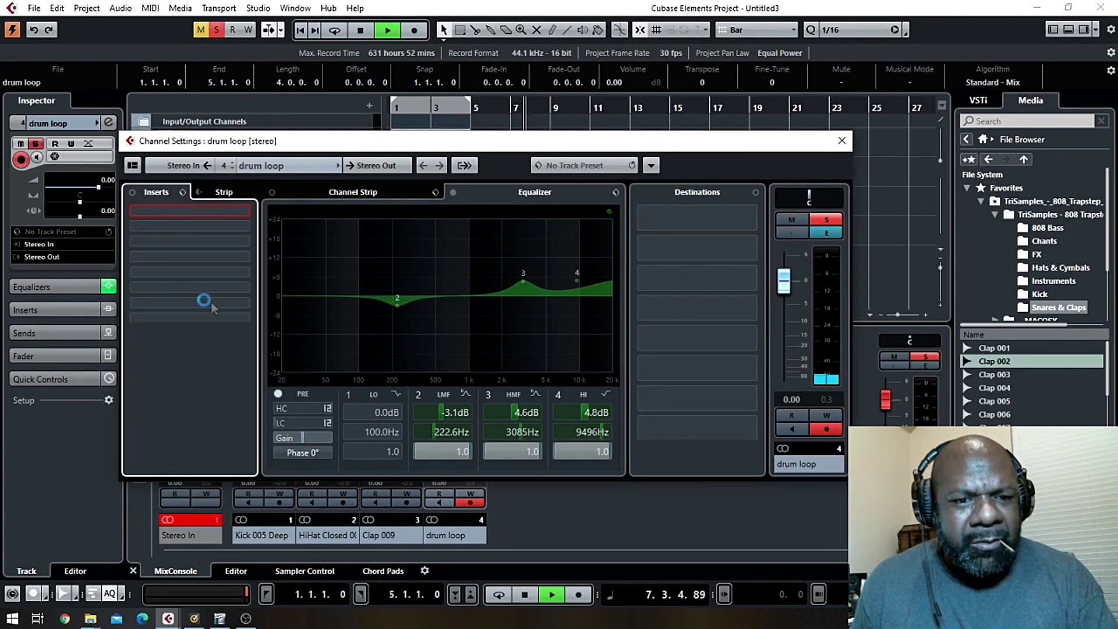
pyautogui.click(525, 594)
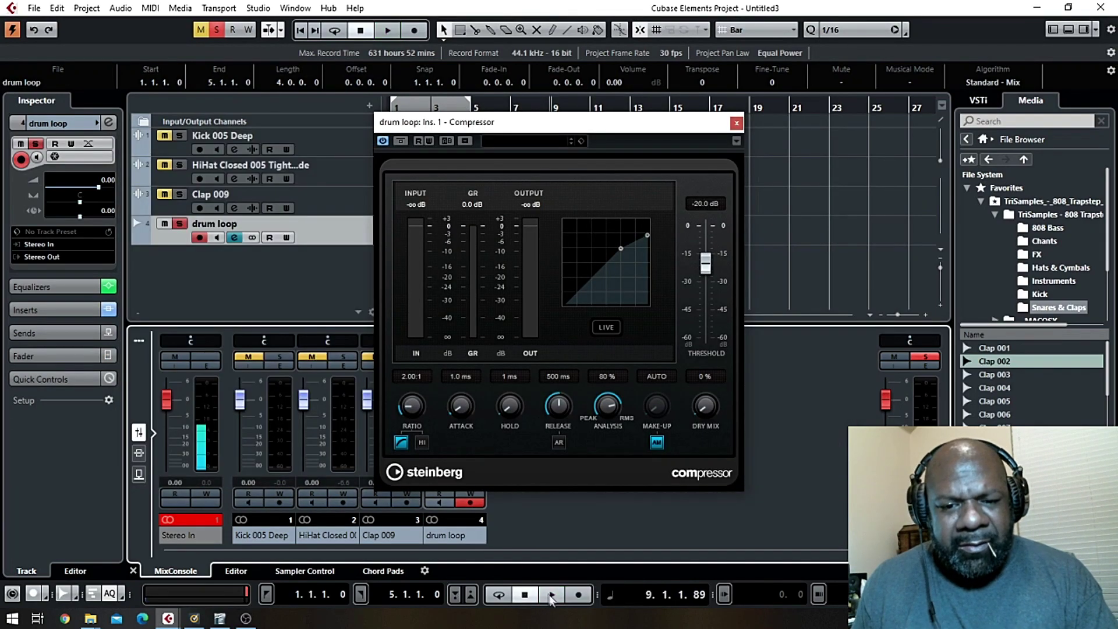
pyautogui.click(299, 30)
pyautogui.click(550, 594)
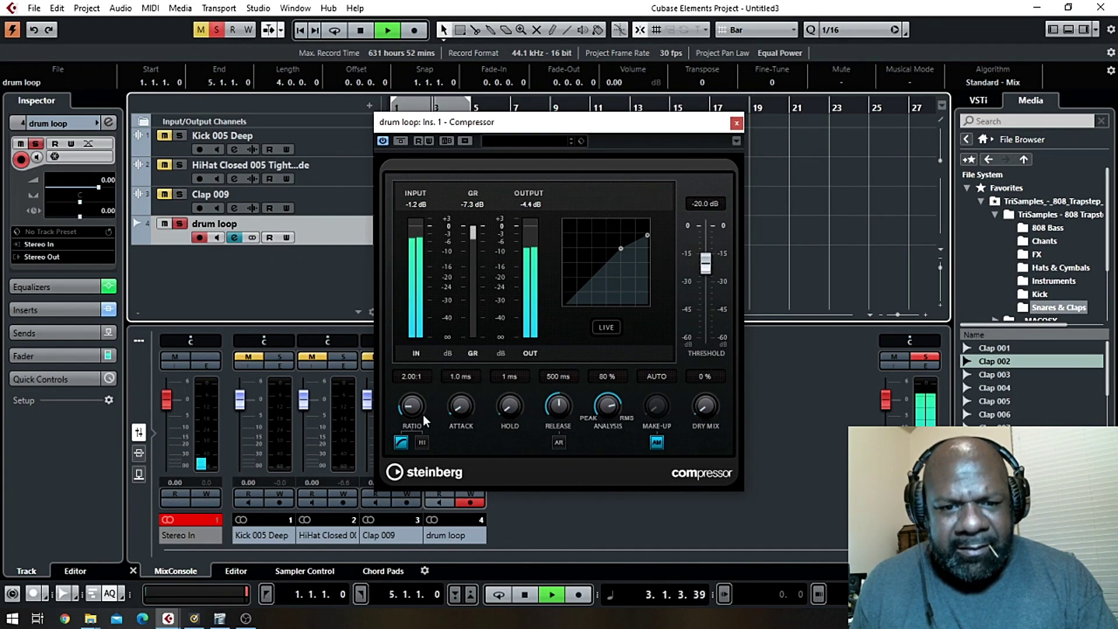
pyautogui.moveTo(706, 269); pyautogui.dragTo(708, 238)
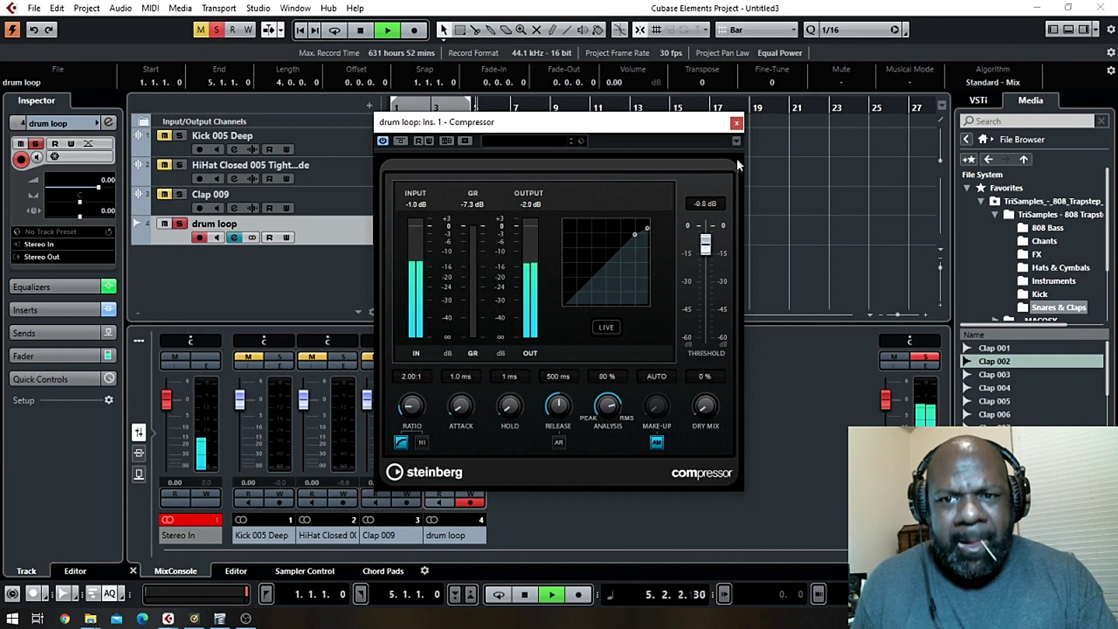
pyautogui.click(737, 123)
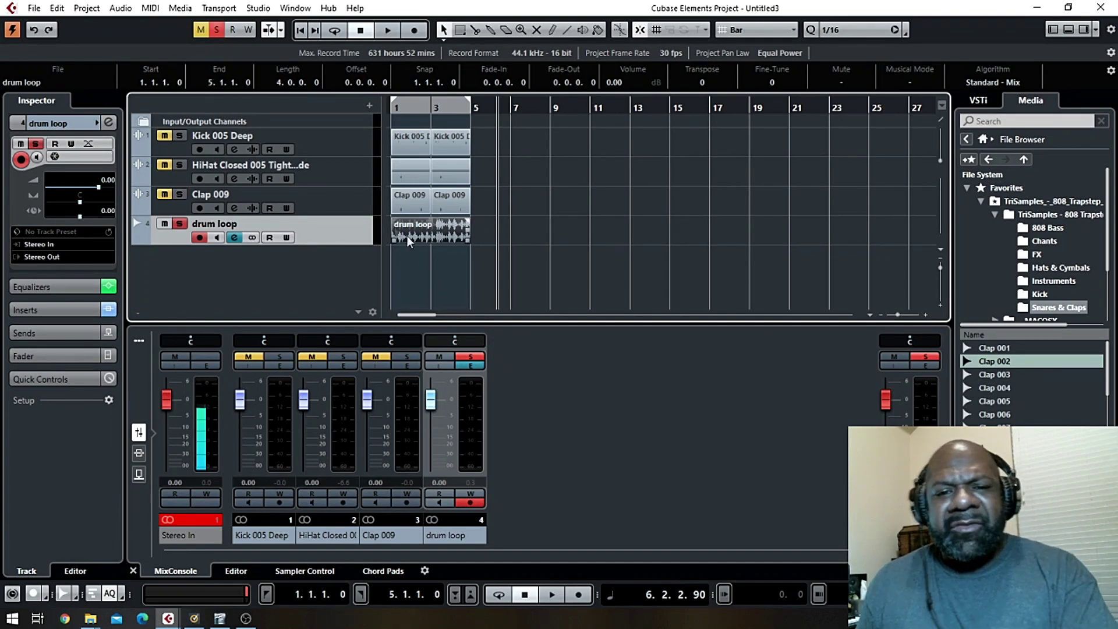
pyautogui.click(505, 30)
# Select the Kick, HiHat and Clap MIDI parts and erase them.
pyautogui.moveTo(496, 126); pyautogui.dragTo(406, 205)
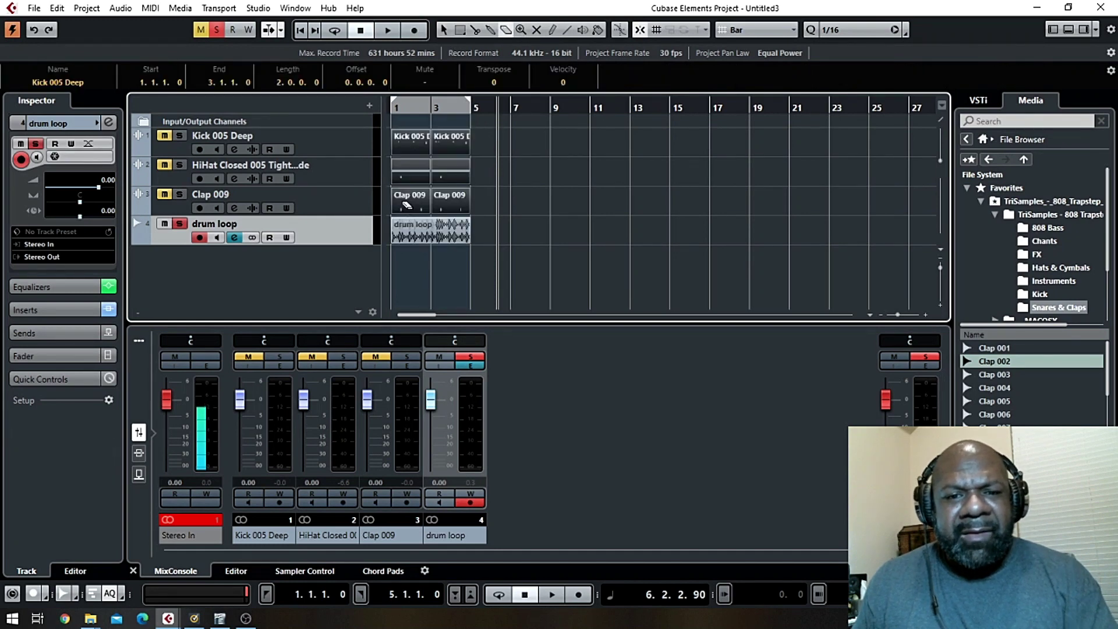
pyautogui.click(408, 205)
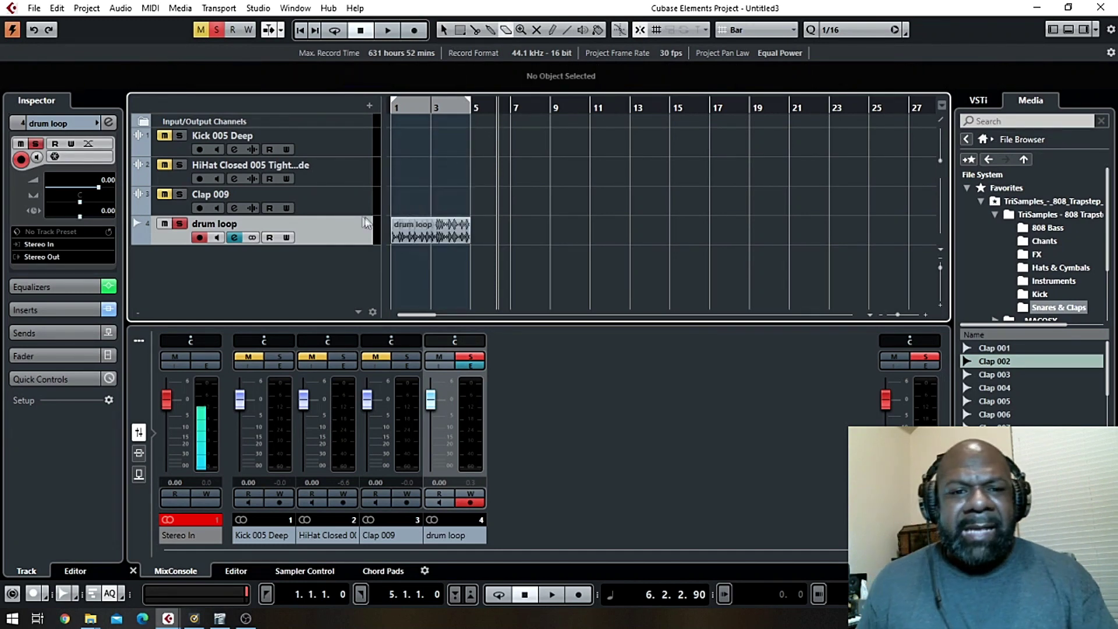